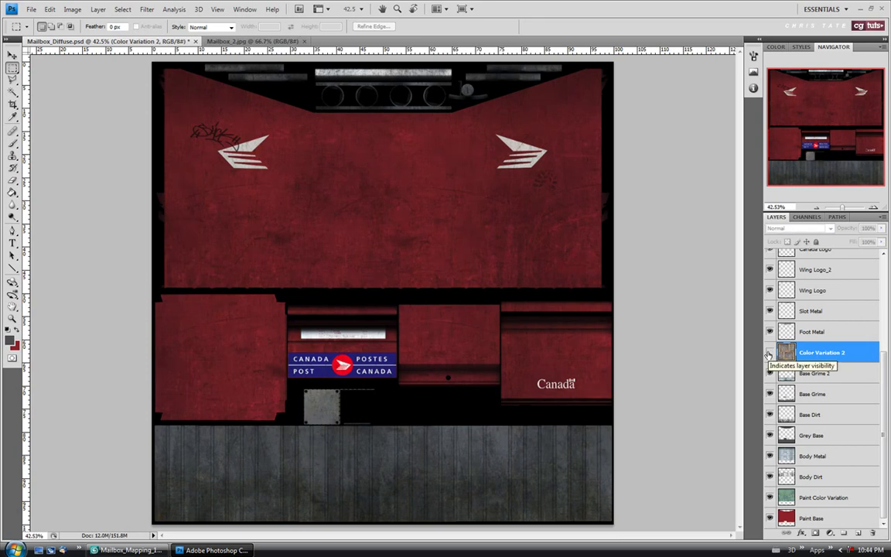
# Show the Color Variation 2 layer and delete its texture over the grey base strip and the small riveted metal plate
pyautogui.click(769, 353)
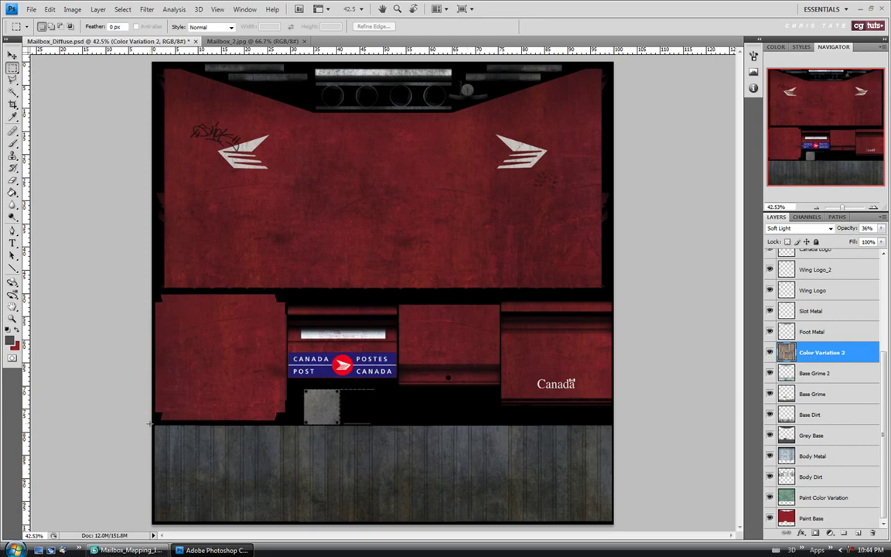
pyautogui.moveTo(366, 510); pyautogui.dragTo(622, 529)
pyautogui.press('shift')
pyautogui.moveTo(299, 386); pyautogui.dragTo(380, 428)
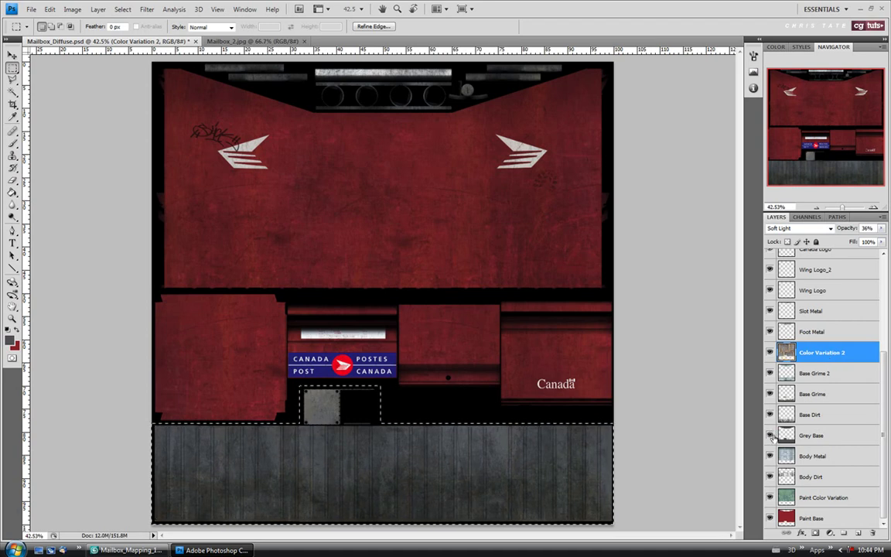
pyautogui.click(429, 476)
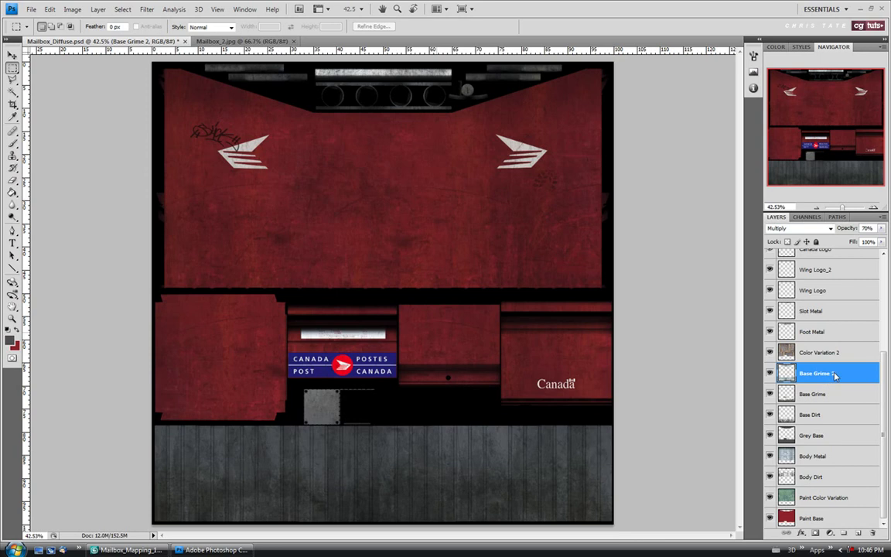
# Compare the texture with the Base Dirt layer hidden and shown, and erase parts of that layer with a size 200 Eraser brush
pyautogui.click(812, 416)
pyautogui.click(770, 416)
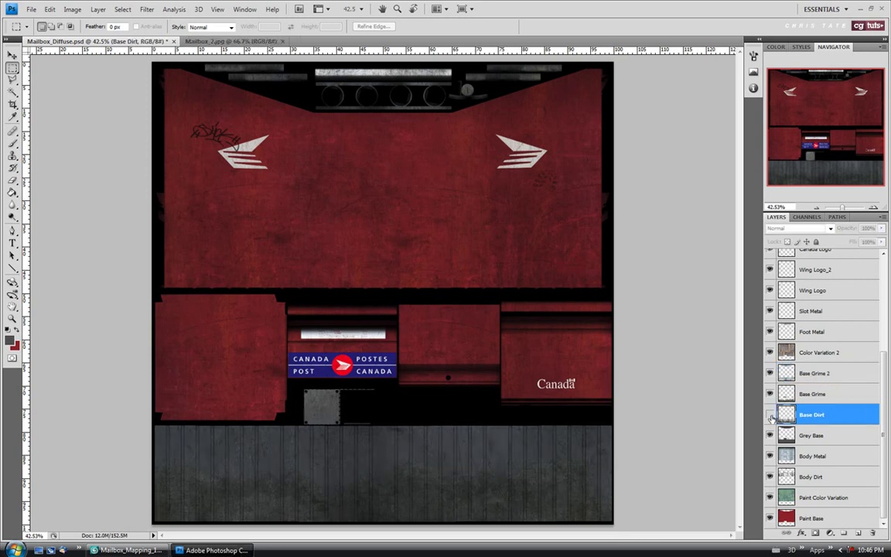
pyautogui.click(770, 415)
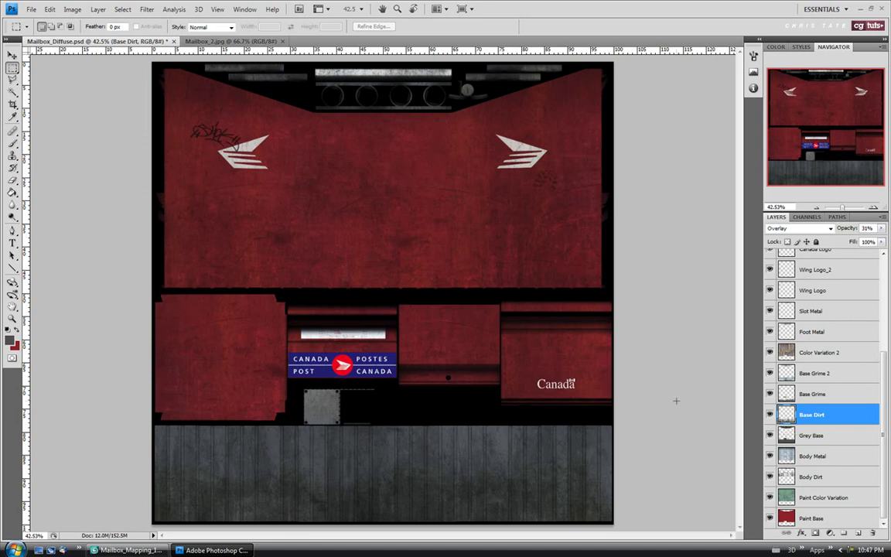
pyautogui.click(13, 180)
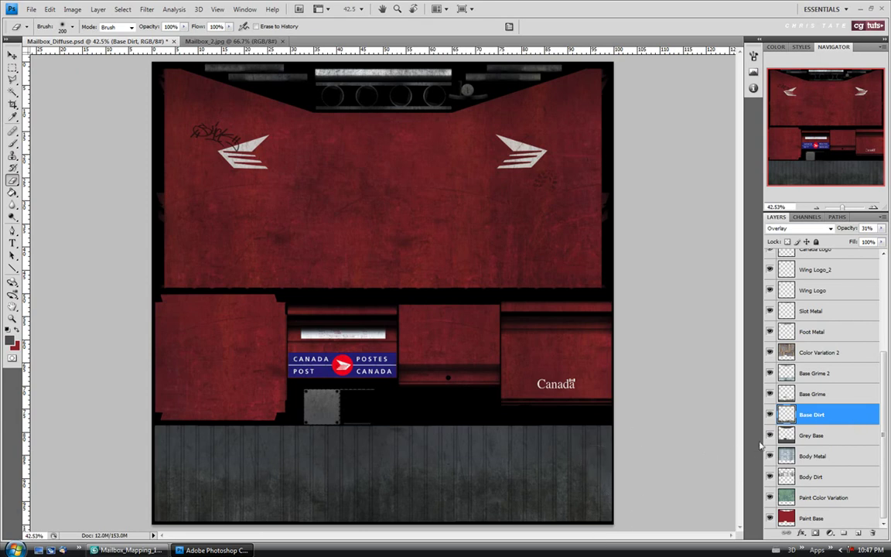
# Save the diffuse texture and switch to 3ds Max to inspect the mailbox model from its front
pyautogui.click(813, 352)
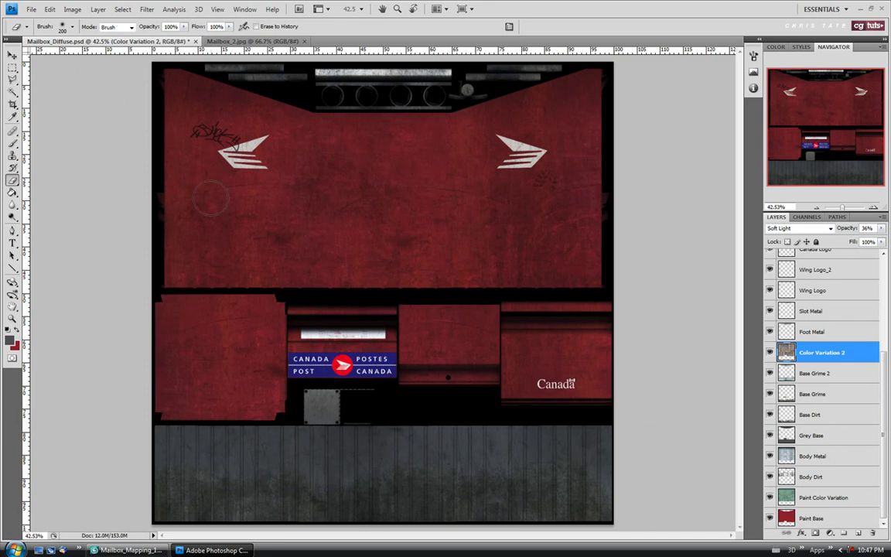
pyautogui.click(32, 10)
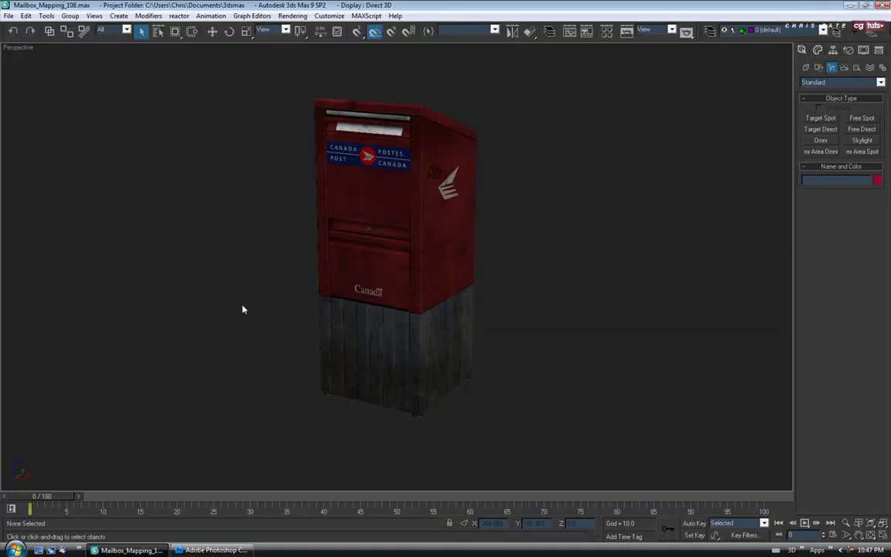
pyautogui.moveTo(261, 365); pyautogui.dragTo(401, 393)
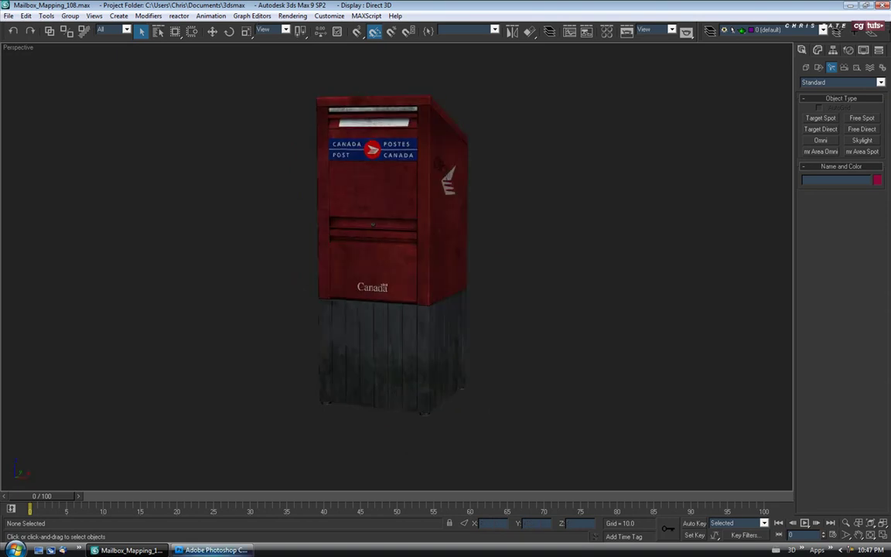
# Return to Photoshop and hide and show the Base Grime layer to judge its effect on the grey base
pyautogui.click(210, 550)
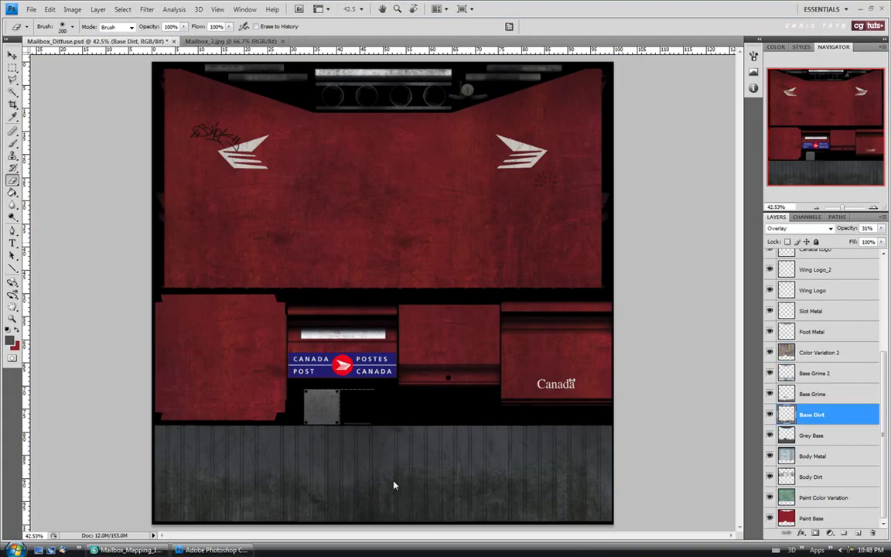
pyautogui.click(811, 396)
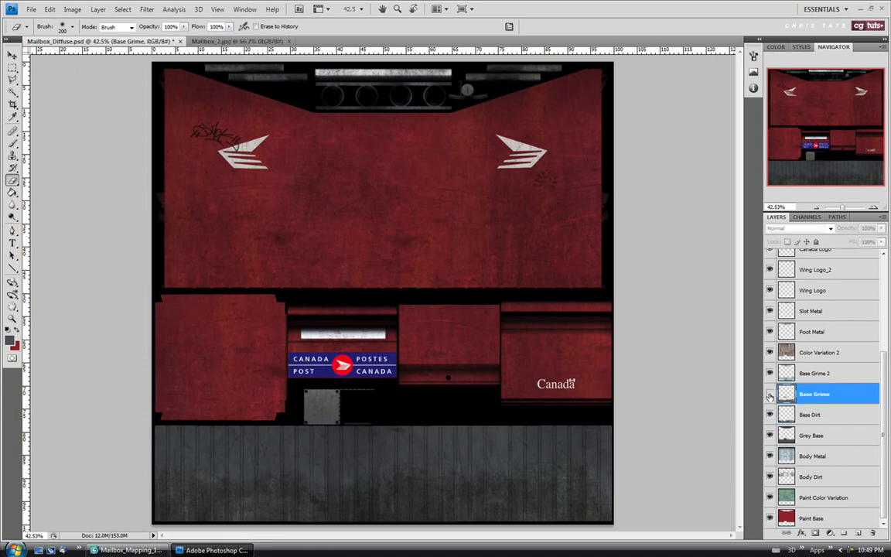
pyautogui.click(770, 393)
pyautogui.click(769, 394)
pyautogui.click(769, 394)
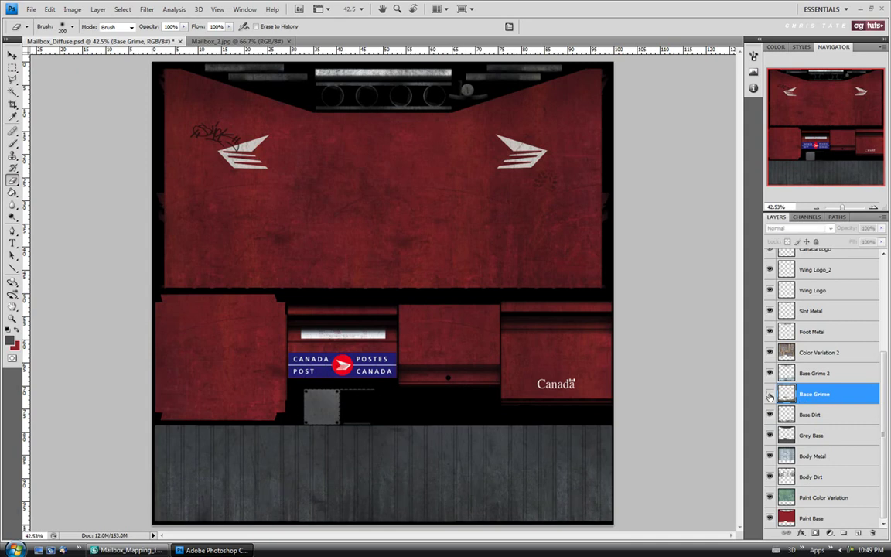
pyautogui.click(770, 393)
# Lower the Base Grime layer's opacity to 60% and save the file
pyautogui.click(881, 229)
pyautogui.moveTo(876, 245); pyautogui.dragTo(865, 244)
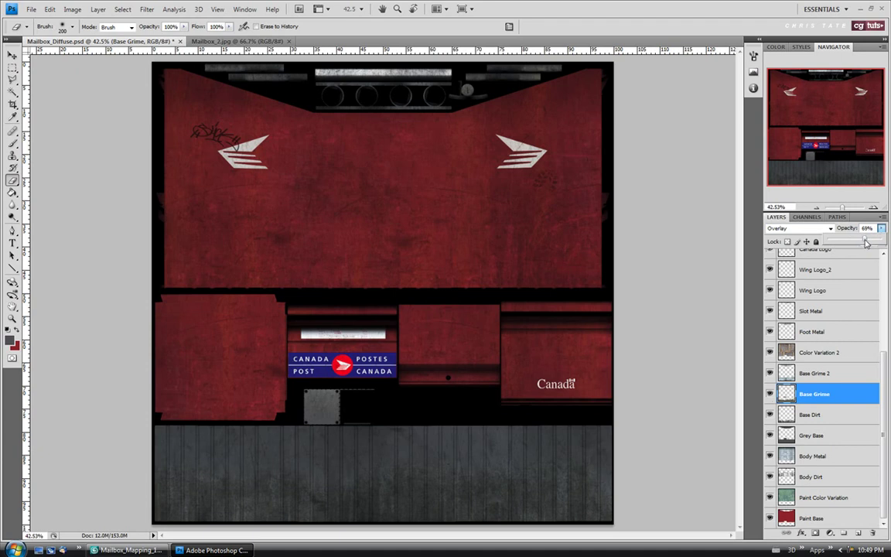
pyautogui.moveTo(866, 243); pyautogui.dragTo(863, 243)
pyautogui.moveTo(860, 243); pyautogui.dragTo(862, 243)
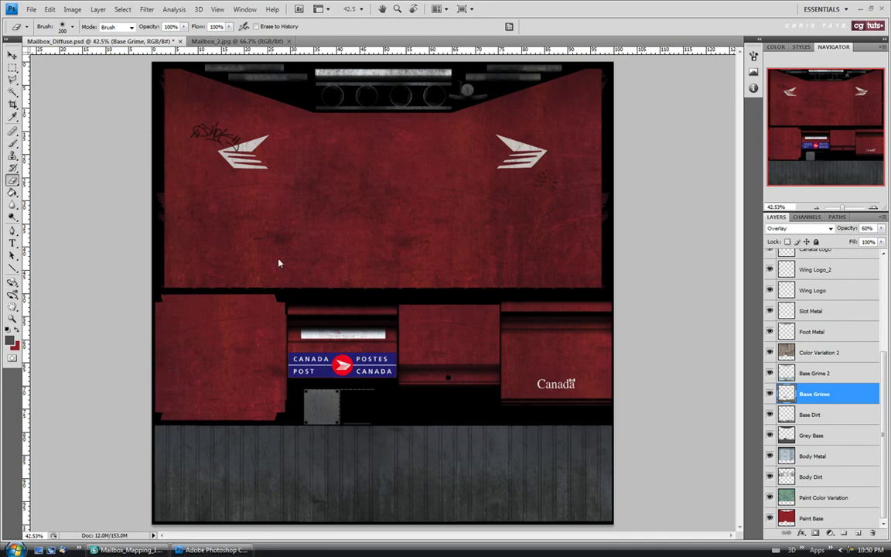
pyautogui.click(31, 8)
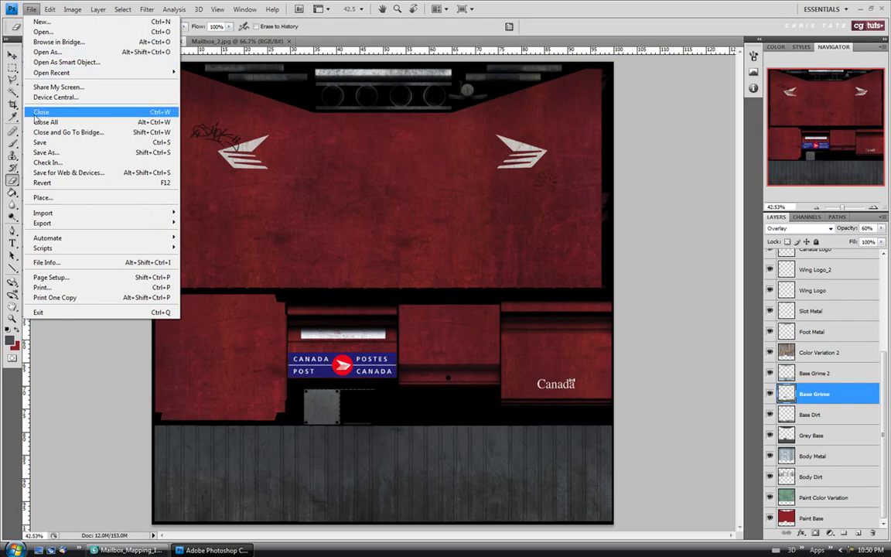
pyautogui.click(36, 143)
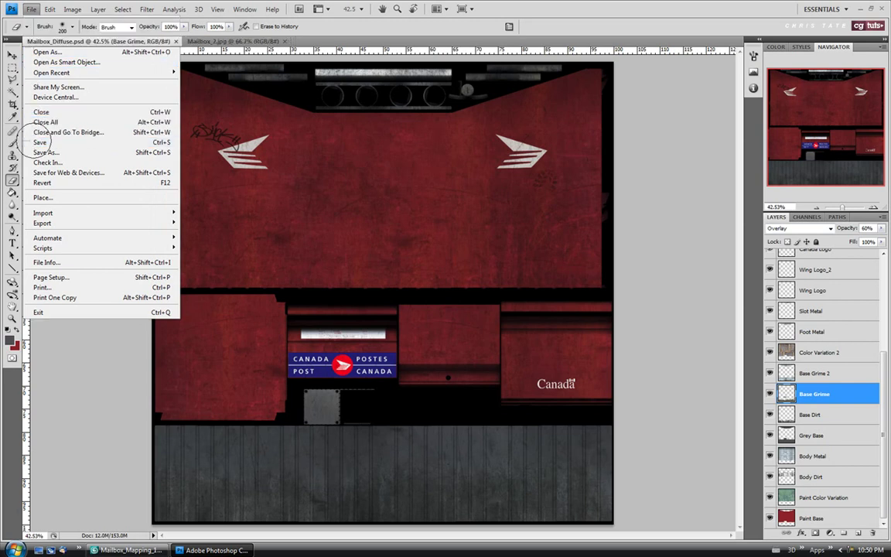
# Open the Splatter_1 image from the Texture_Source folder
pyautogui.click(31, 8)
pyautogui.click(43, 31)
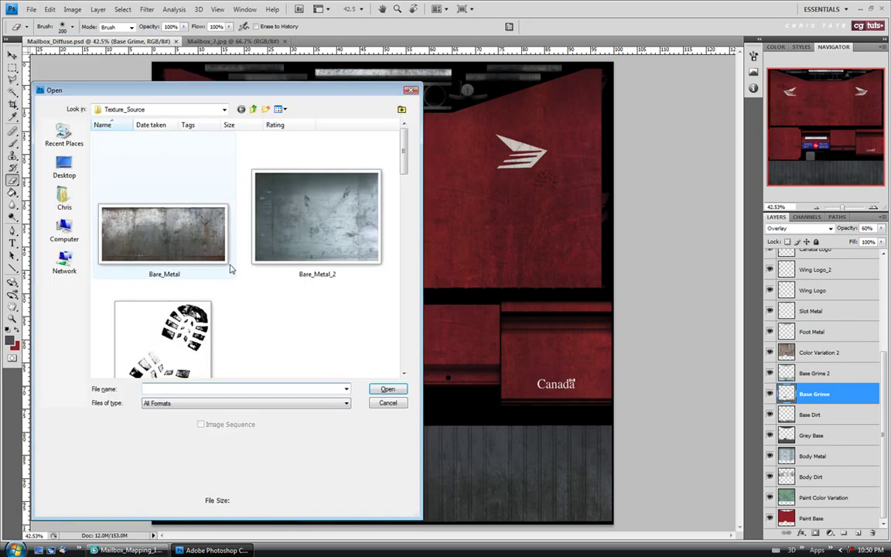
pyautogui.moveTo(403, 151); pyautogui.dragTo(403, 355)
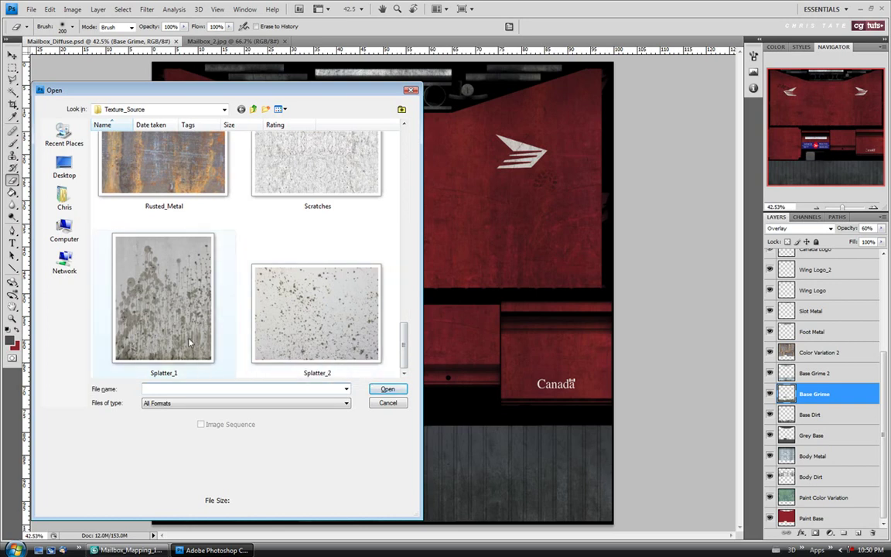
pyautogui.click(165, 301)
pyautogui.click(385, 388)
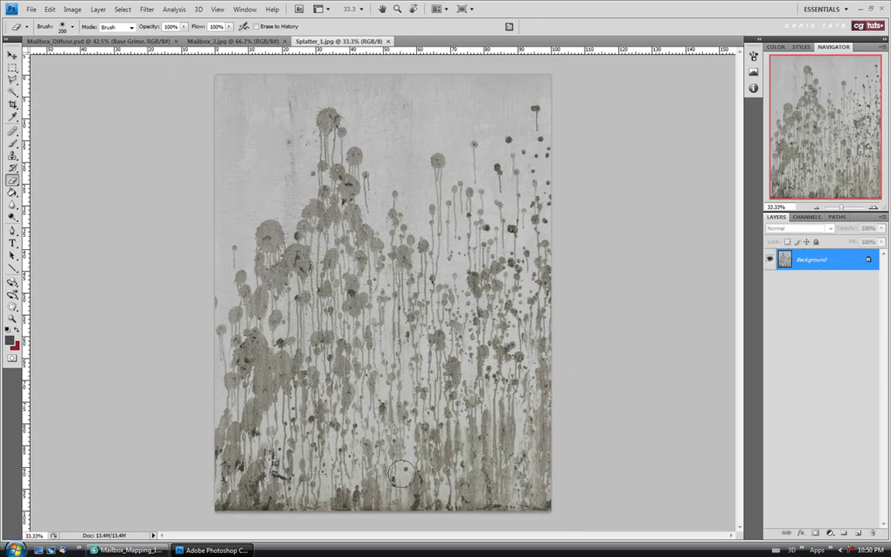
# Copy the whole splatter image and paste it into Mailbox_Diffuse.psd above the Base Grime layer
pyautogui.hotkey('ctrl', 'a')
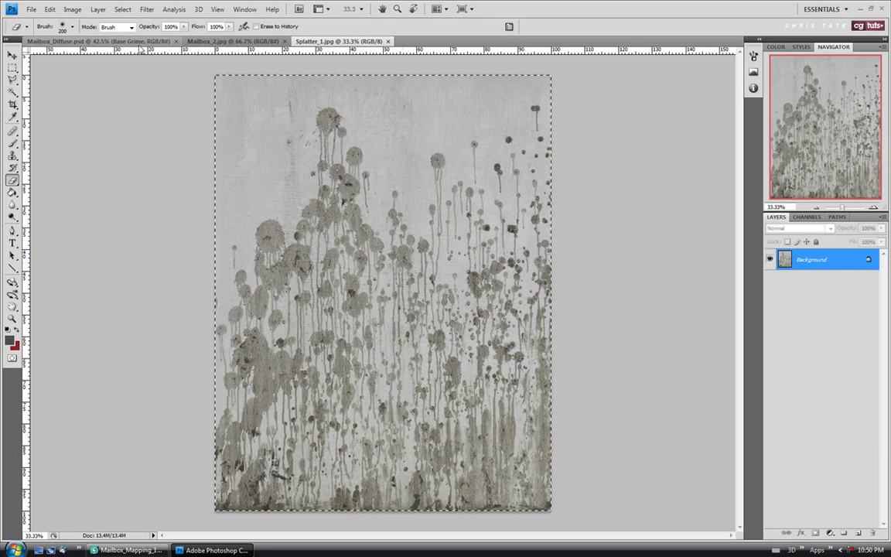
pyautogui.click(116, 41)
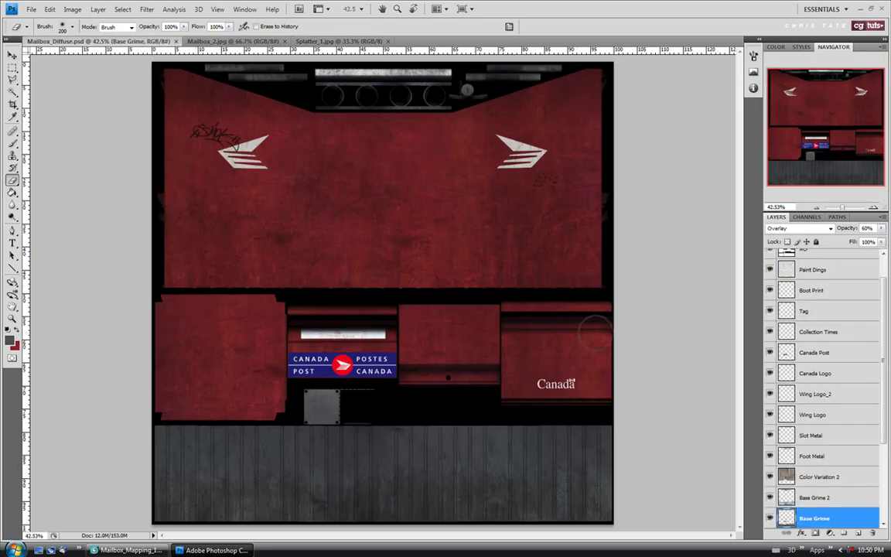
pyautogui.hotkey('ctrl', 'v')
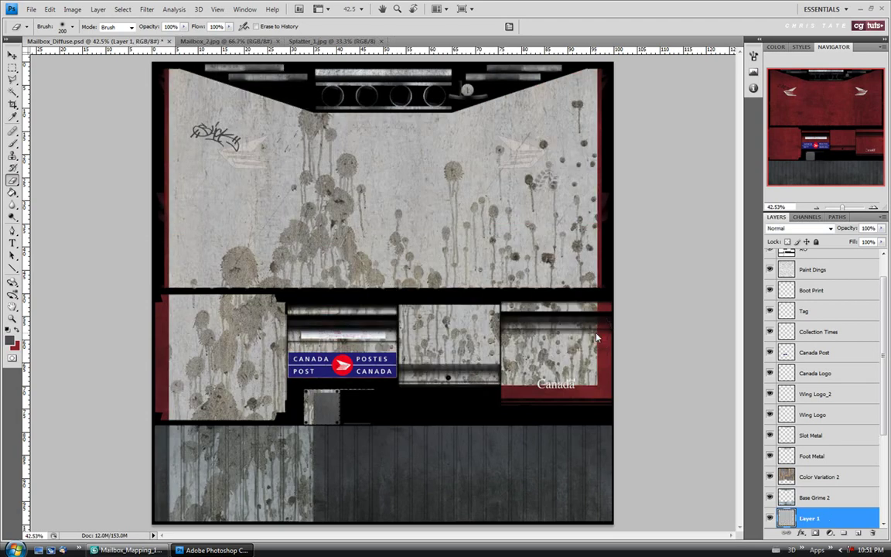
# Scale the pasted splatter proportionally to about 43.8% and place it over the left part of the grey base strip
pyautogui.hotkey('ctrl', 't')
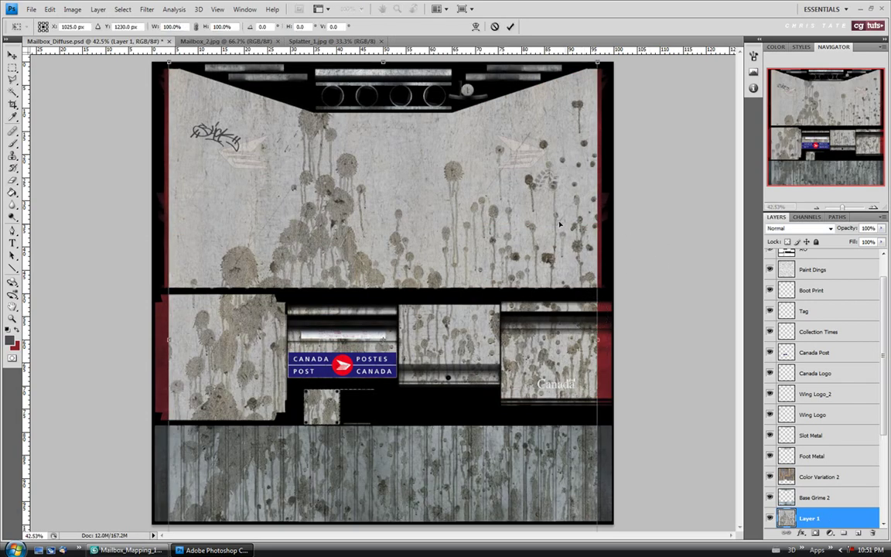
pyautogui.moveTo(167, 64); pyautogui.dragTo(468, 408)
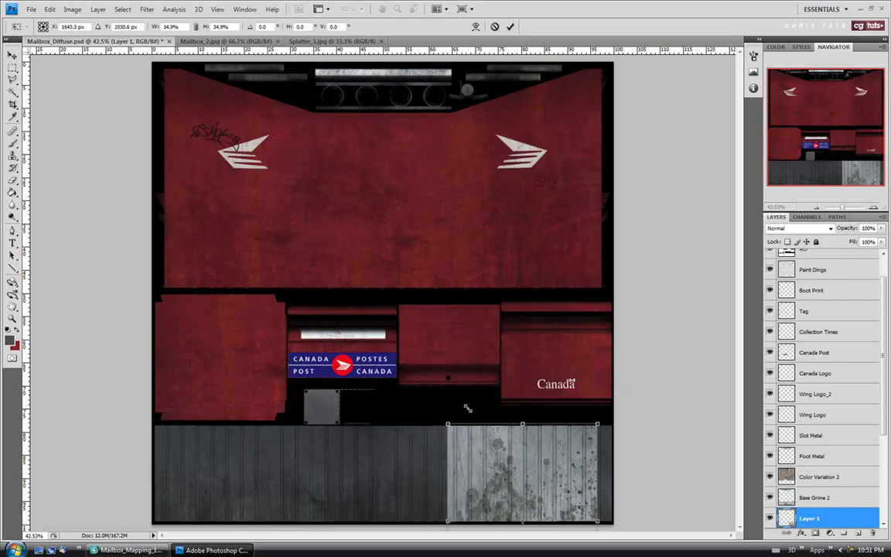
pyautogui.moveTo(485, 452); pyautogui.dragTo(188, 443)
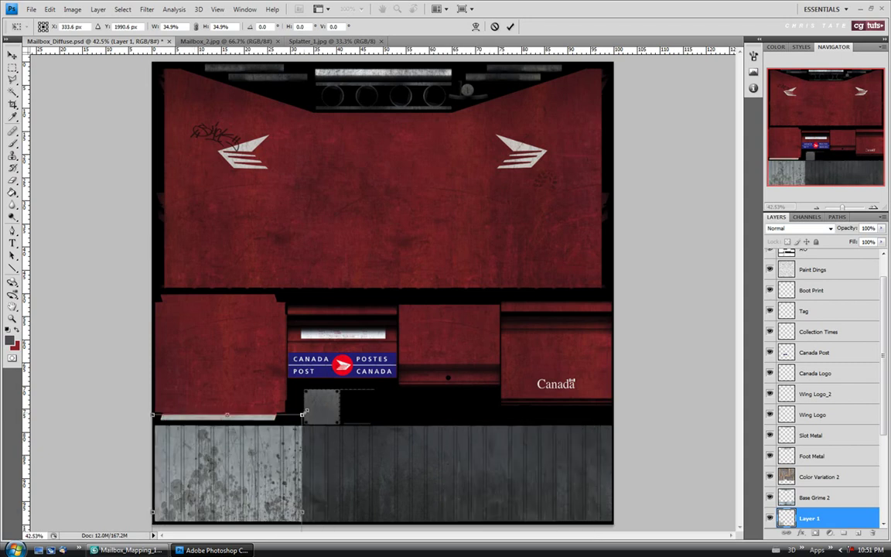
pyautogui.moveTo(304, 415); pyautogui.dragTo(338, 403)
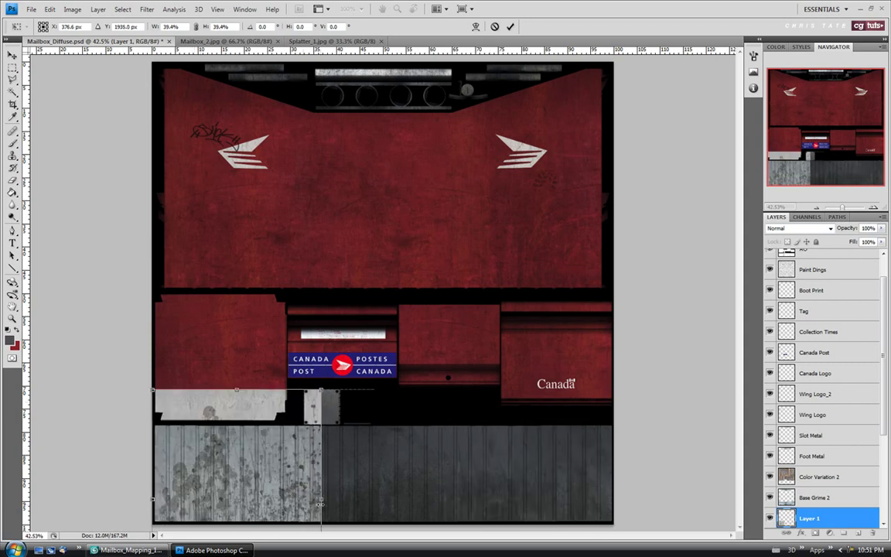
pyautogui.moveTo(152, 389); pyautogui.dragTo(136, 375)
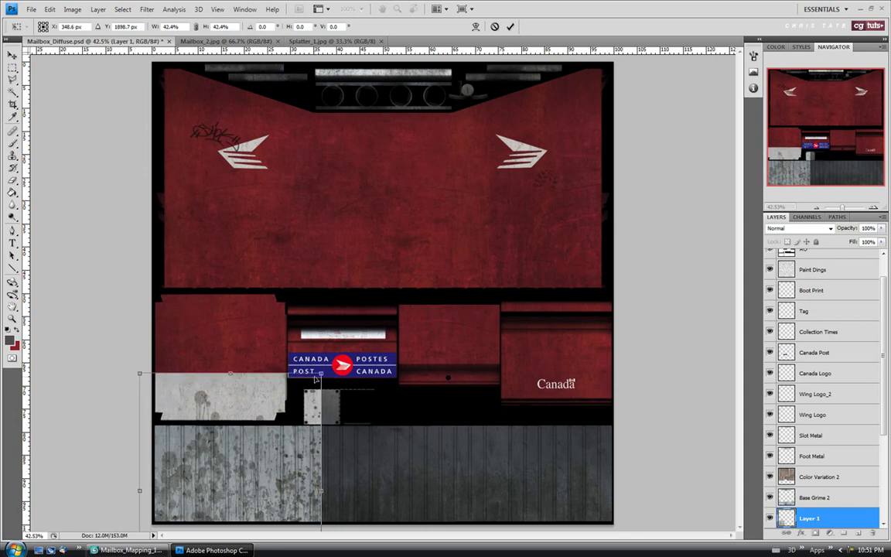
pyautogui.moveTo(321, 373); pyautogui.dragTo(333, 371)
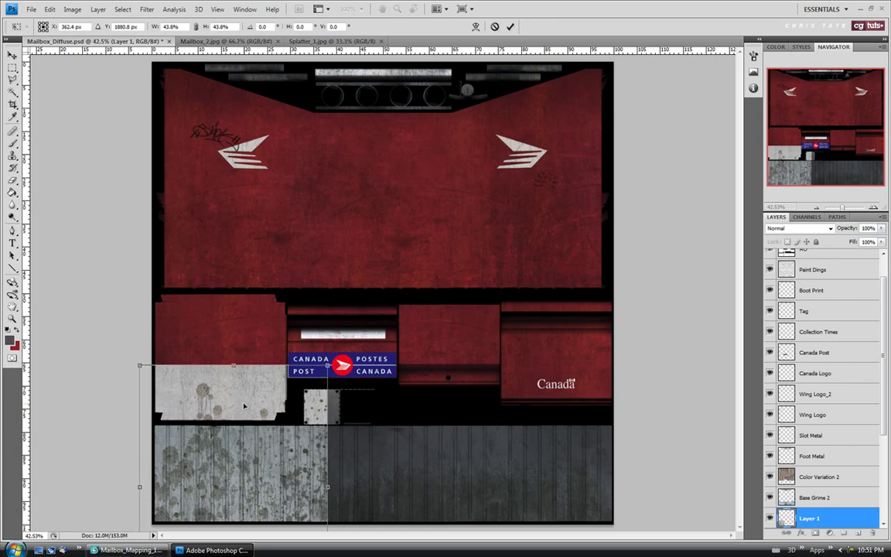
pyautogui.press('e')
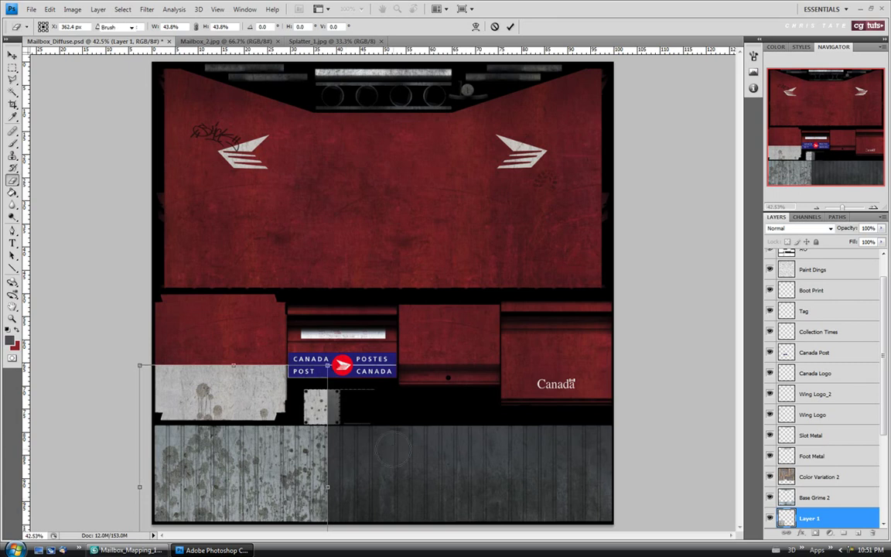
pyautogui.press('Return')
# Duplicate the scaled splatter onto a new layer and move the copy beside the first one on the base strip
pyautogui.hotkey('ctrl', 'a')
pyautogui.hotkey('ctrl', 'j')
pyautogui.click(12, 56)
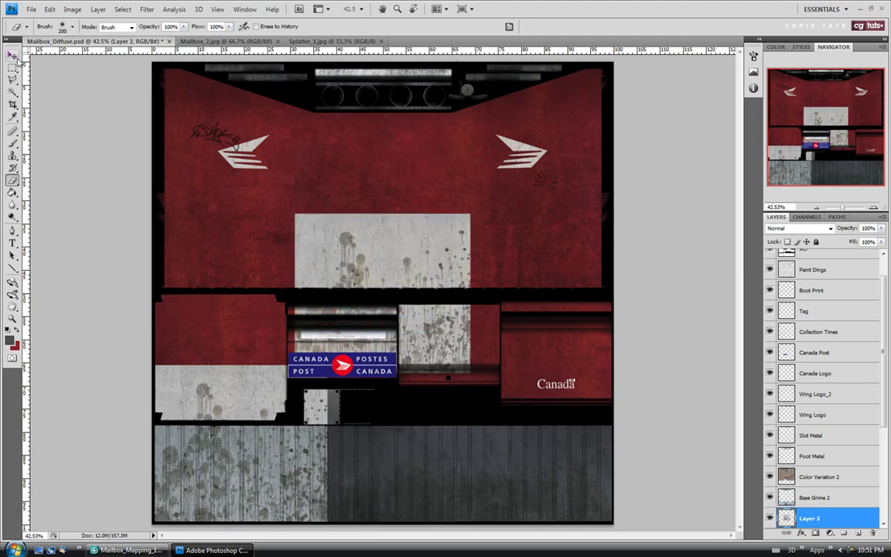
pyautogui.moveTo(393, 280); pyautogui.dragTo(413, 458)
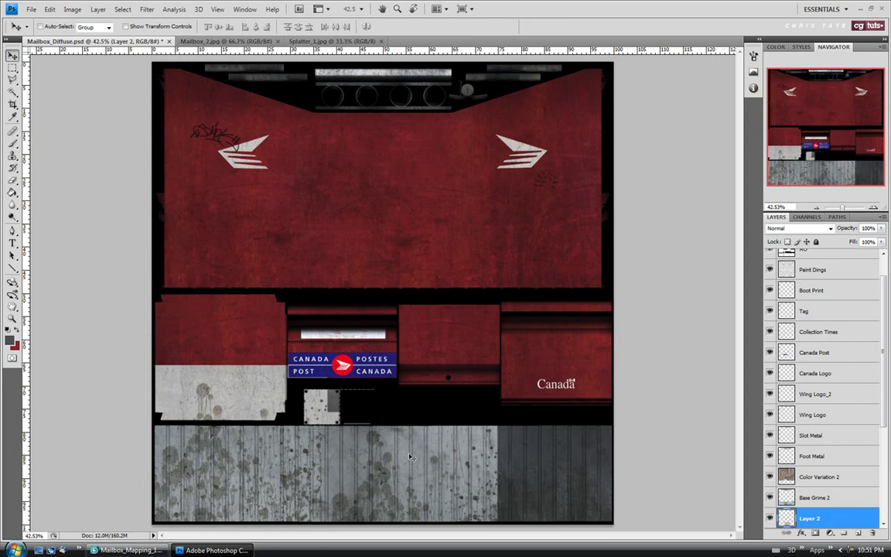
# Flip the second splatter horizontally and shift it left so it overlaps the first splatter on the base strip
pyautogui.hotkey('ctrl', 't')
pyautogui.rightClick(430, 439)
pyautogui.click(455, 415)
pyautogui.moveTo(460, 448); pyautogui.dragTo(372, 469)
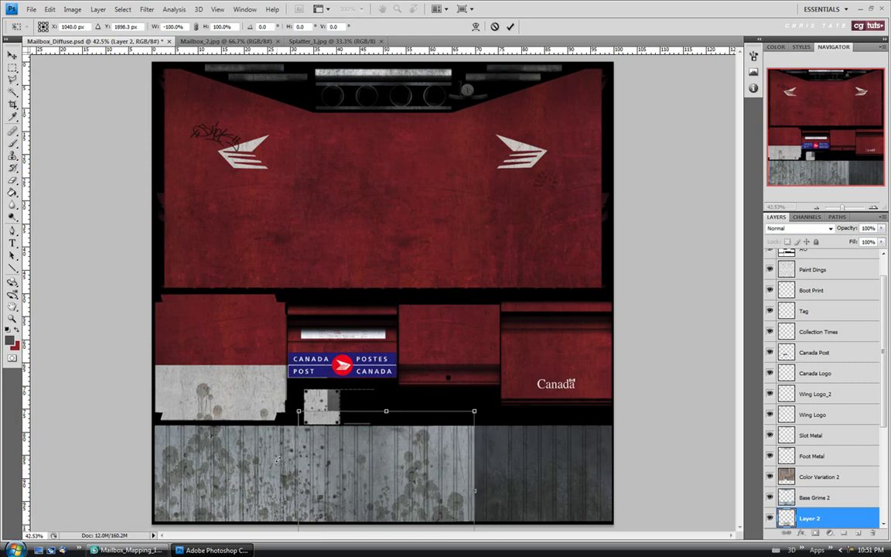
pyautogui.press('Return')
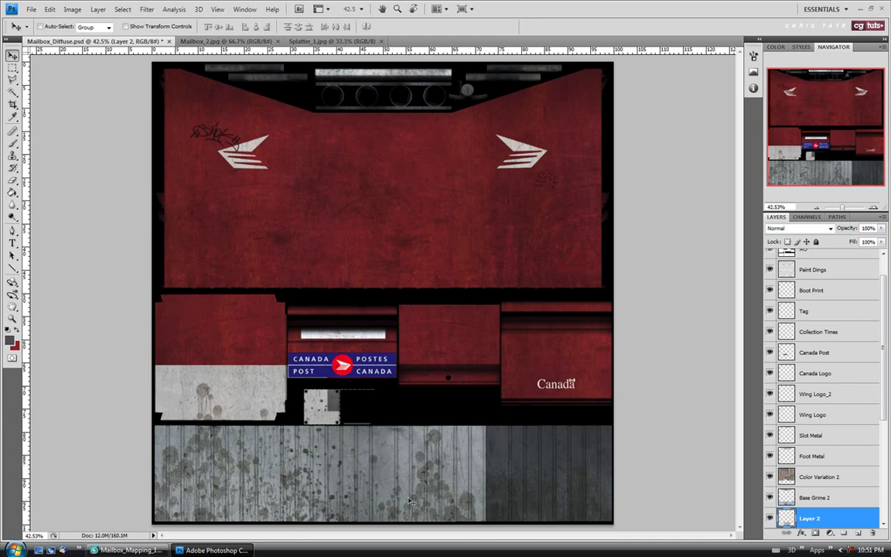
# Paste a third copy of the splatter, place it over the right end of the grey base strip and flip it horizontally
pyautogui.hotkey('ctrl', 'v')
pyautogui.moveTo(425, 341); pyautogui.dragTo(560, 510)
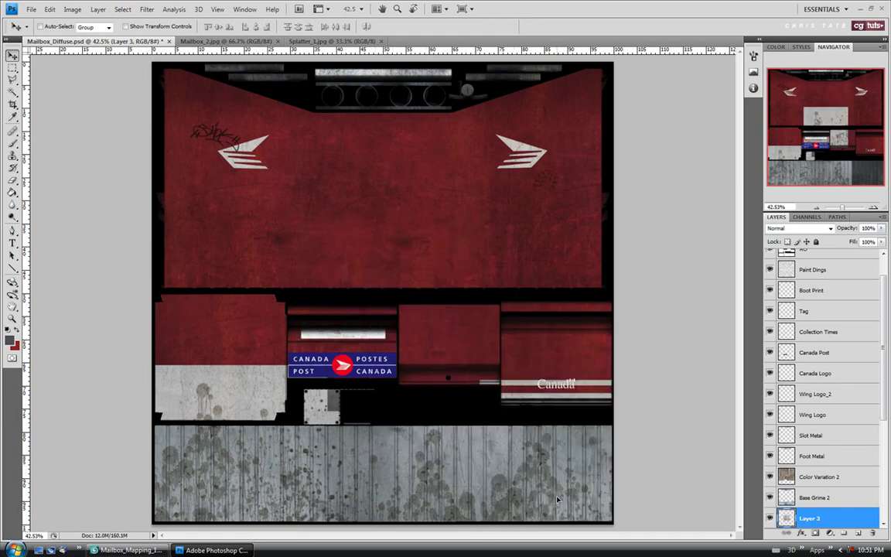
pyautogui.hotkey('ctrl', 't')
pyautogui.rightClick(526, 456)
pyautogui.click(564, 437)
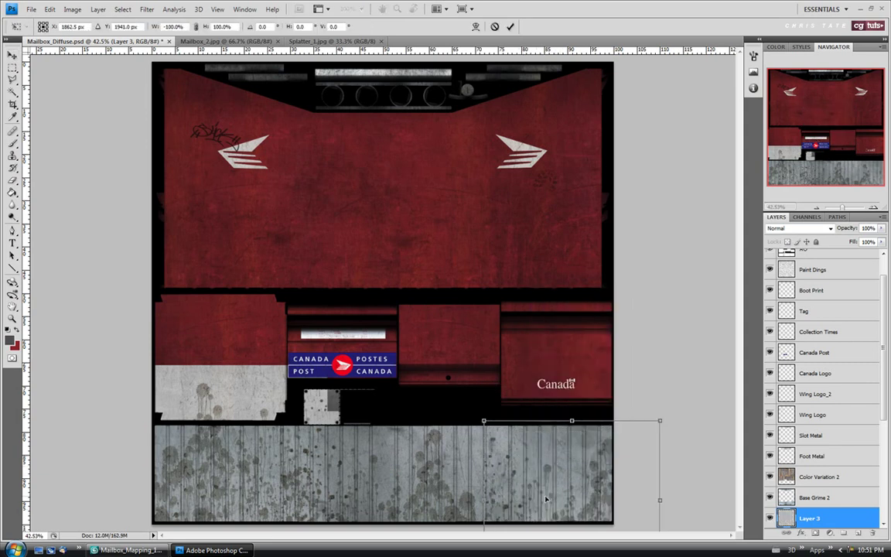
pyautogui.press('Return')
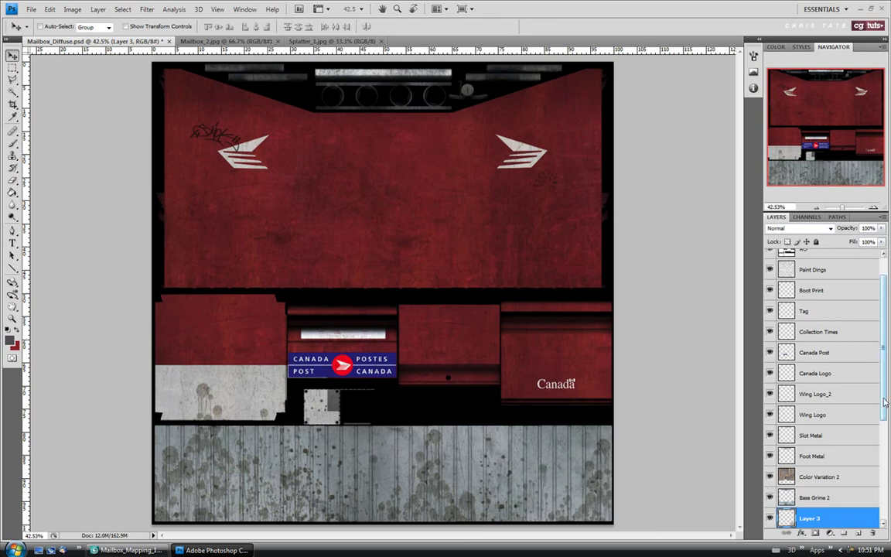
# Merge the three splatter layers, Layer 1 to Layer 3, into one layer
pyautogui.scroll(-5, 820, 433)
pyautogui.keyDown('shift'); pyautogui.click(823, 427); pyautogui.keyUp('shift')
pyautogui.keyDown('shift'); pyautogui.click(827, 447); pyautogui.keyUp('shift')
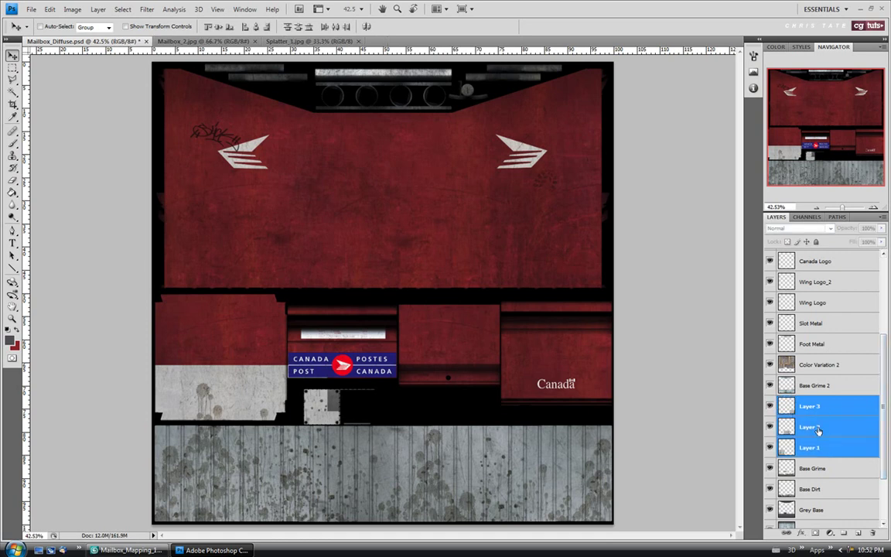
pyautogui.hotkey('ctrl', 'e')
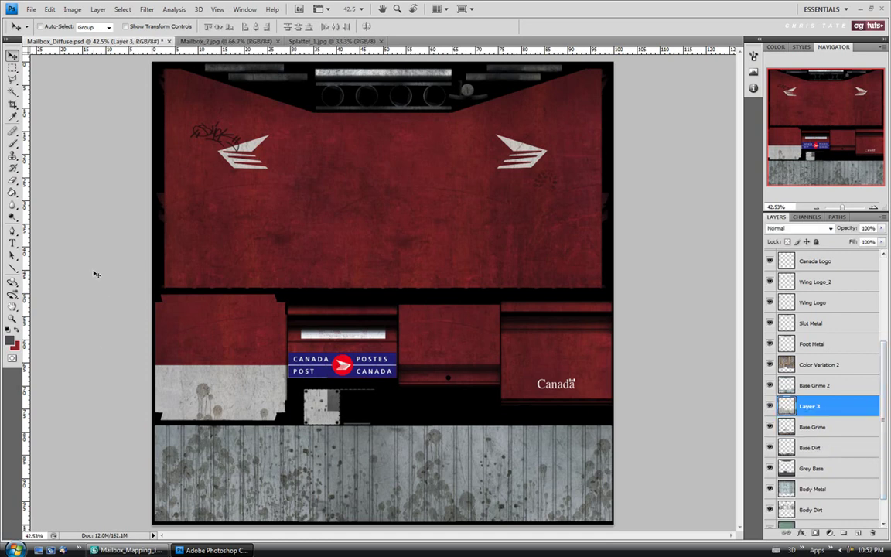
# Delete the part of the merged splatter that extends above the grey base strip, over the middle row of panels, and deselect
pyautogui.press('m')
pyautogui.moveTo(135, 295); pyautogui.dragTo(672, 424)
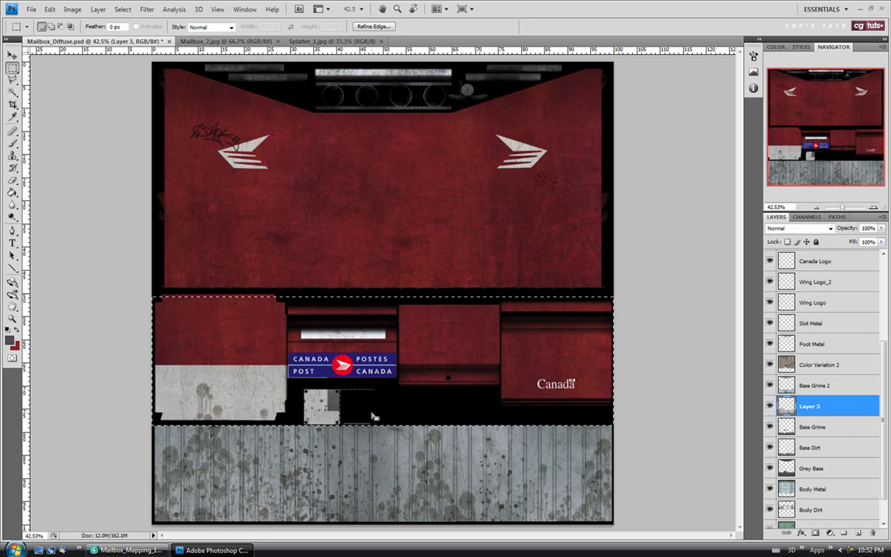
pyautogui.press('Delete')
pyautogui.hotkey('ctrl', 'd')
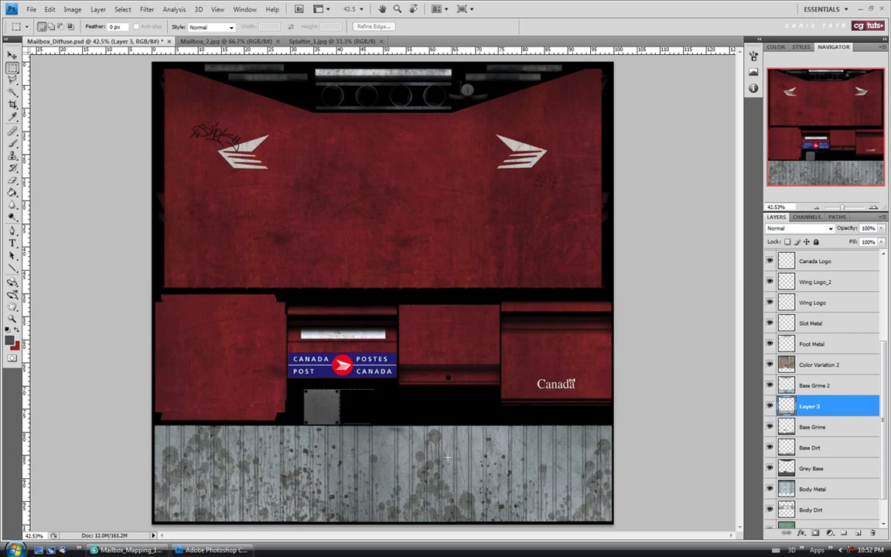
# Remove conspicuous repeated splatter blotches from the centre and right of the base strip with the healing brush
pyautogui.click(14, 132)
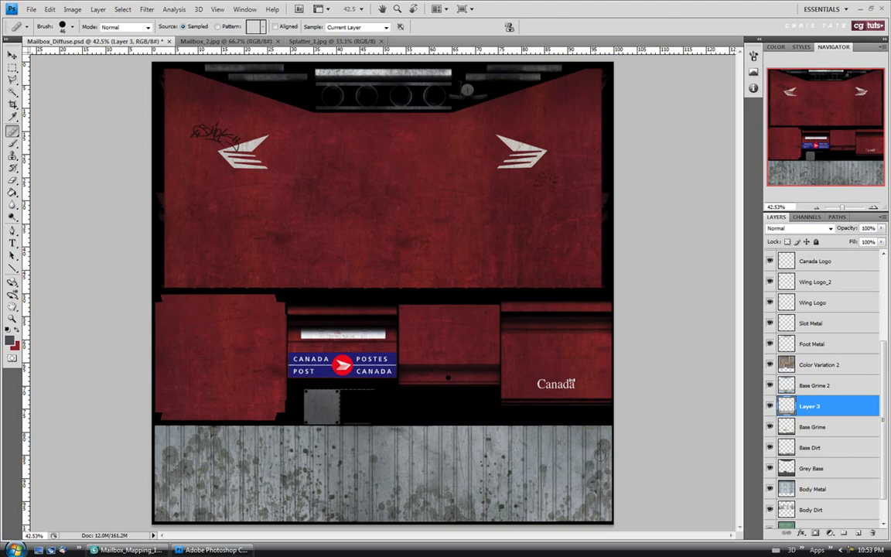
pyautogui.moveTo(585, 462); pyautogui.dragTo(593, 489)
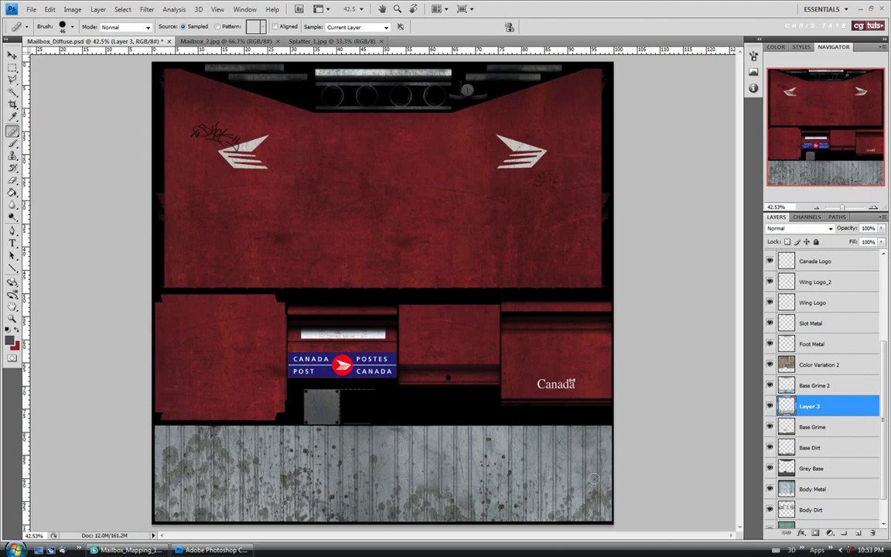
pyautogui.click(431, 448)
# Set the merged splatter layer to Multiply blending with 40% opacity
pyautogui.click(827, 230)
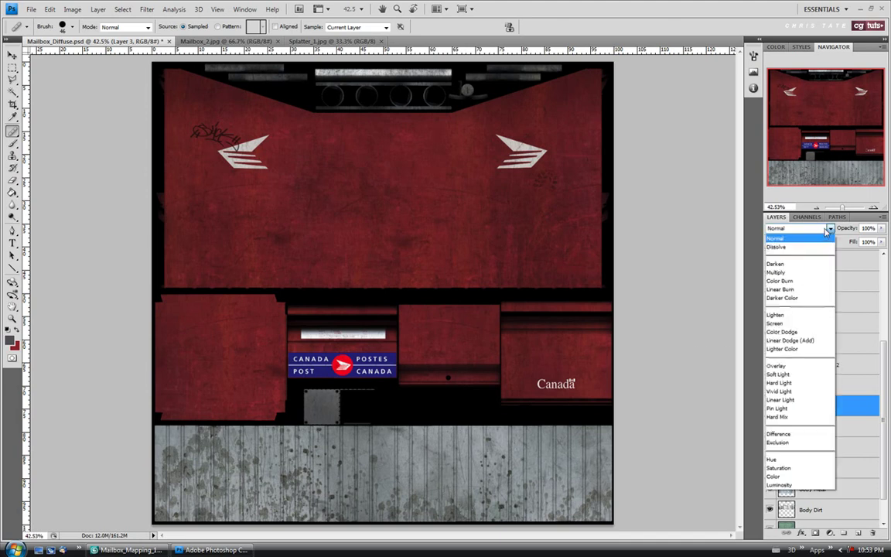
pyautogui.click(789, 272)
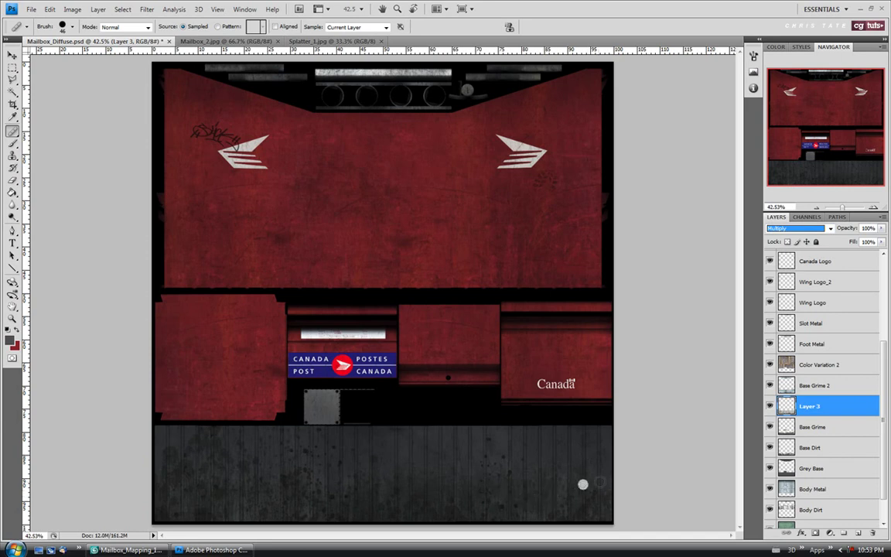
pyautogui.click(882, 229)
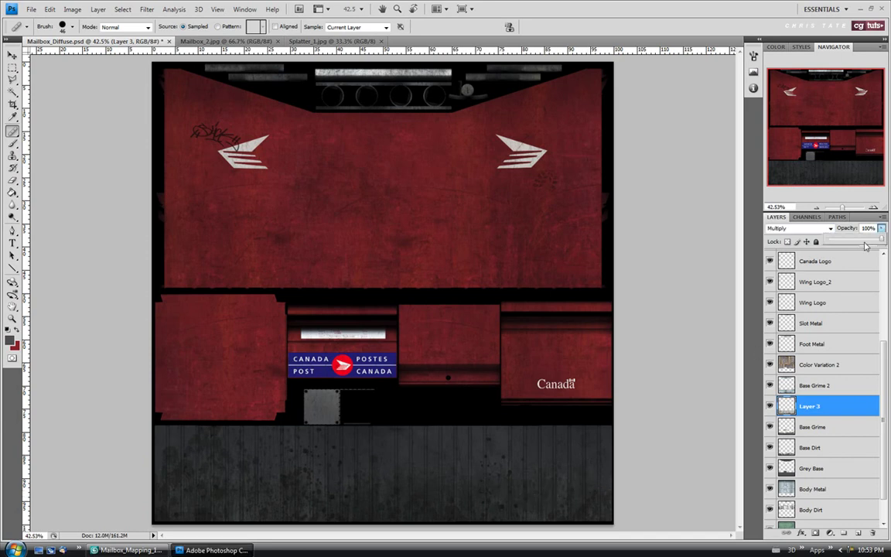
pyautogui.moveTo(857, 242); pyautogui.dragTo(847, 242)
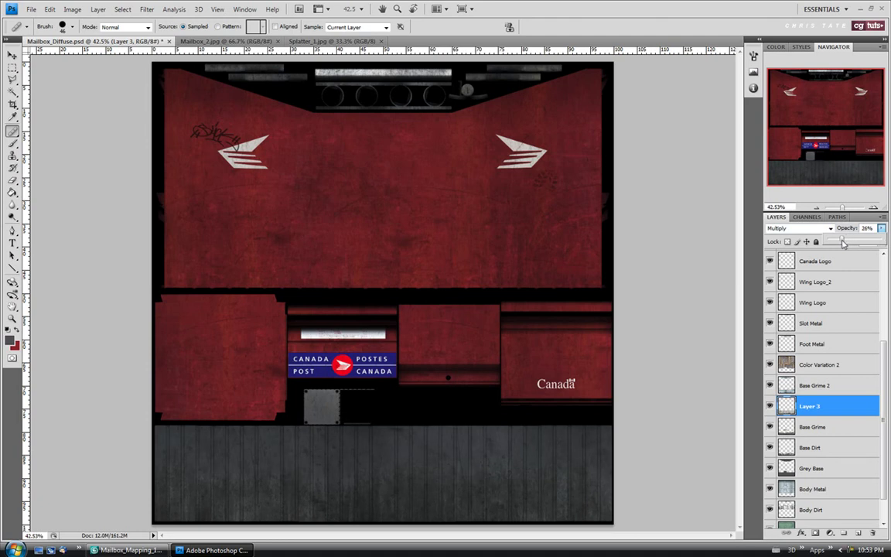
pyautogui.moveTo(845, 242); pyautogui.dragTo(850, 243)
# Rename the merged splatter layer as Base Splatter Large
pyautogui.click(803, 415)
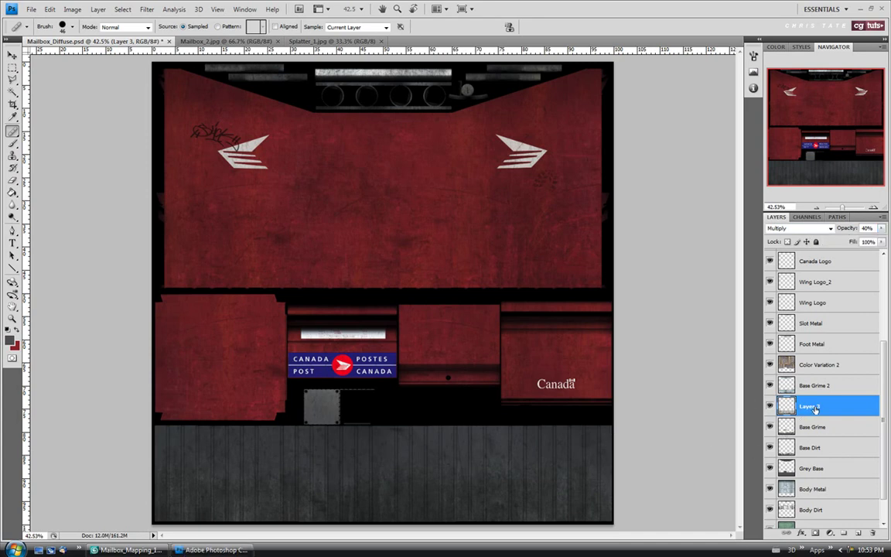
pyautogui.doubleClick(815, 408)
pyautogui.write('B')
pyautogui.write('ase Soil')
pyautogui.press('Return')
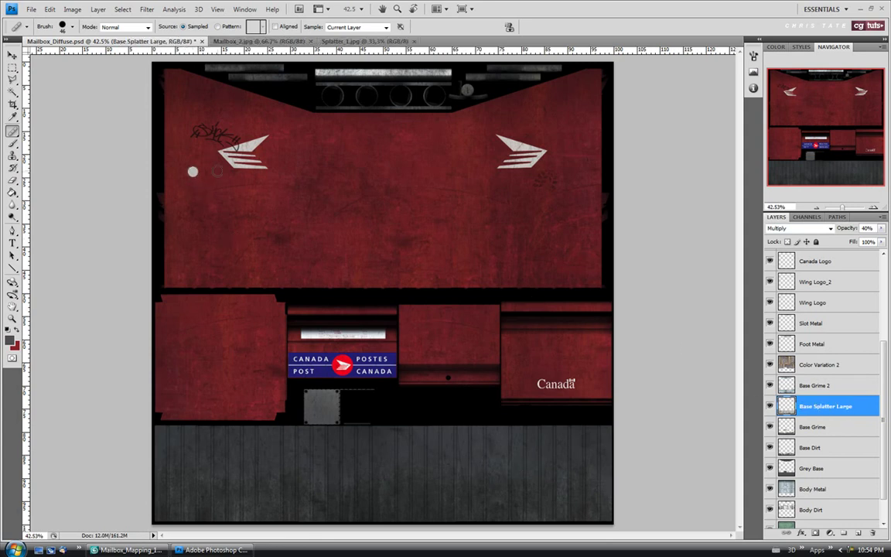
# Open the Splatter_2.jpg image from the Texture_Source folder
pyautogui.click(29, 9)
pyautogui.click(39, 29)
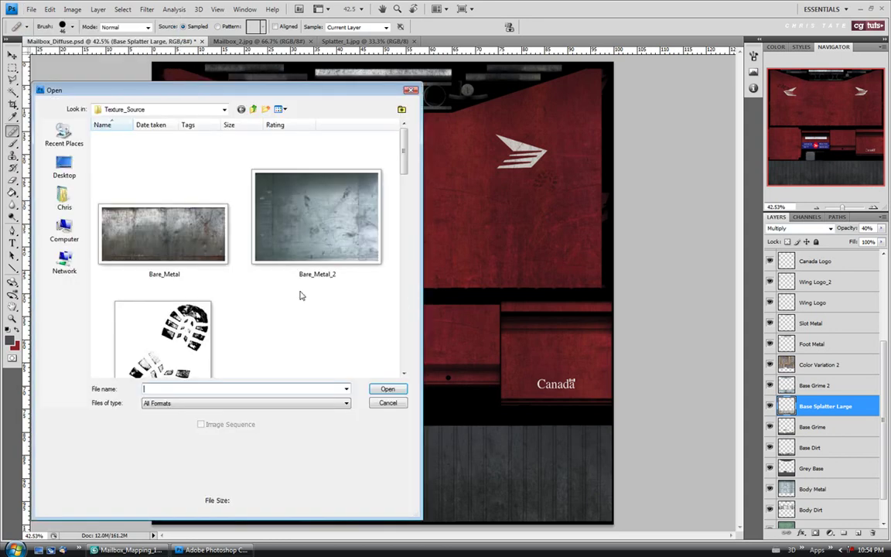
pyautogui.moveTo(403, 155); pyautogui.dragTo(337, 377)
pyautogui.doubleClick(337, 378)
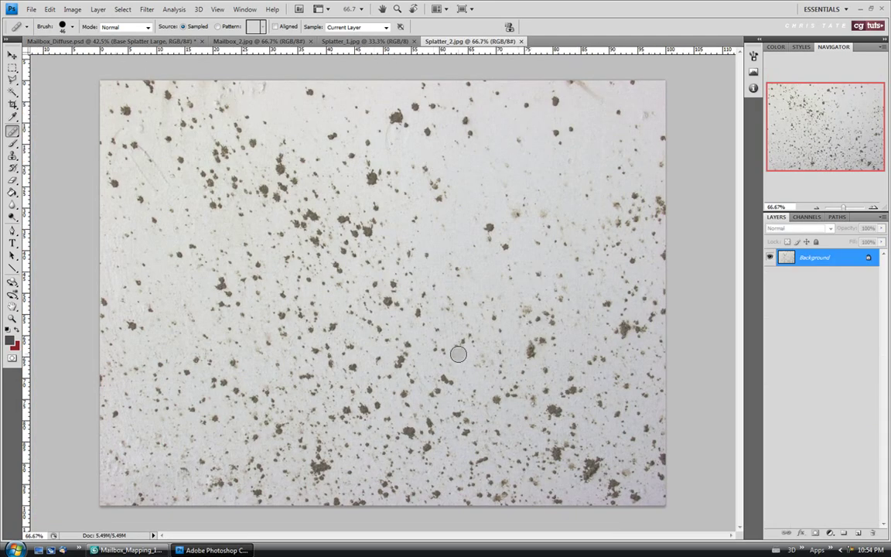
# Copy the whole Splatter_2.jpg image and paste it into Mailbox_Diffuse.psd above the Base Splatter Large layer
pyautogui.hotkey('ctrl', 'a')
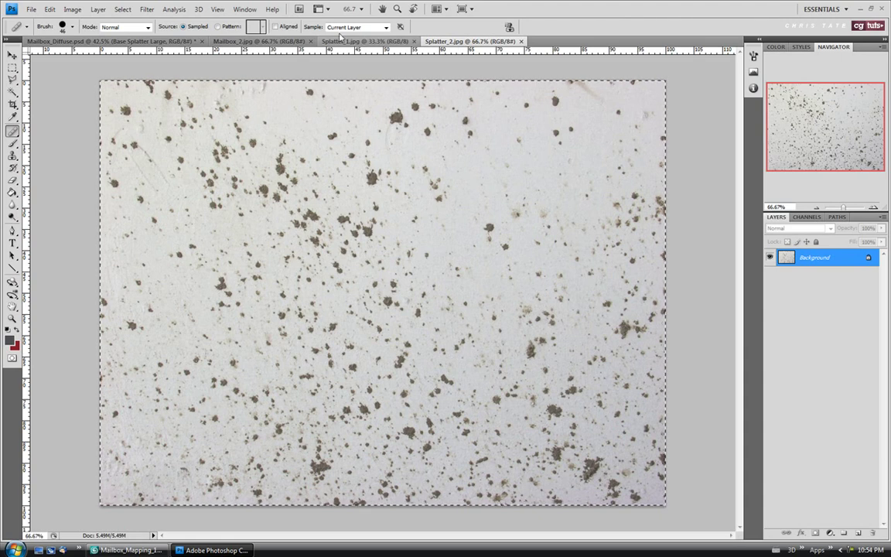
pyautogui.click(152, 41)
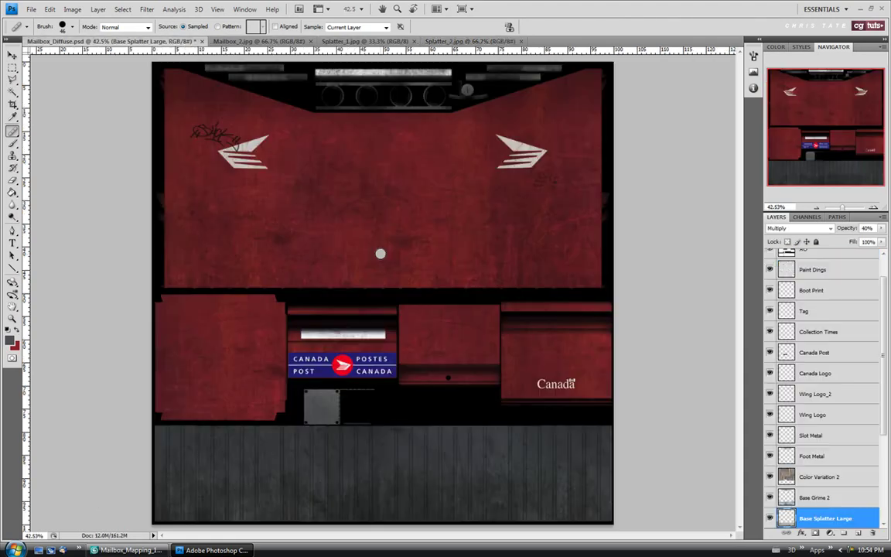
pyautogui.scroll(-3, 881, 501)
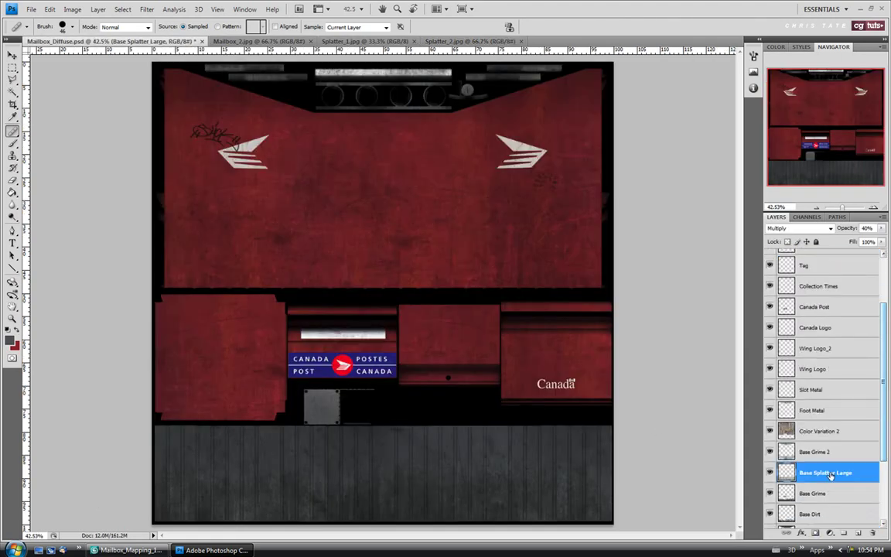
pyautogui.hotkey('ctrl', 'v')
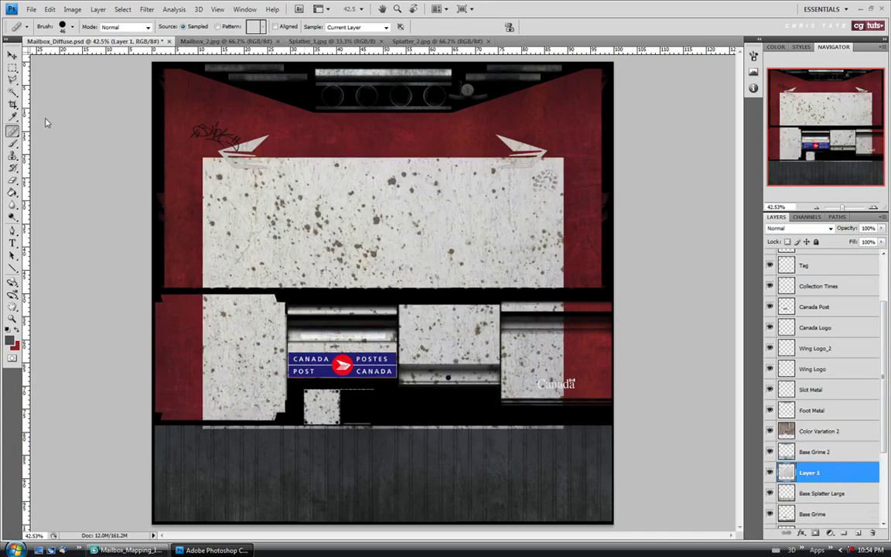
# Scale the pasted fine splatter proportionally to about 36.7% and place it at the lower left end of the grey base strip
pyautogui.click(13, 55)
pyautogui.moveTo(380, 272); pyautogui.dragTo(347, 334)
pyautogui.hotkey('ctrl', 't')
pyautogui.moveTo(530, 500); pyautogui.dragTo(327, 345)
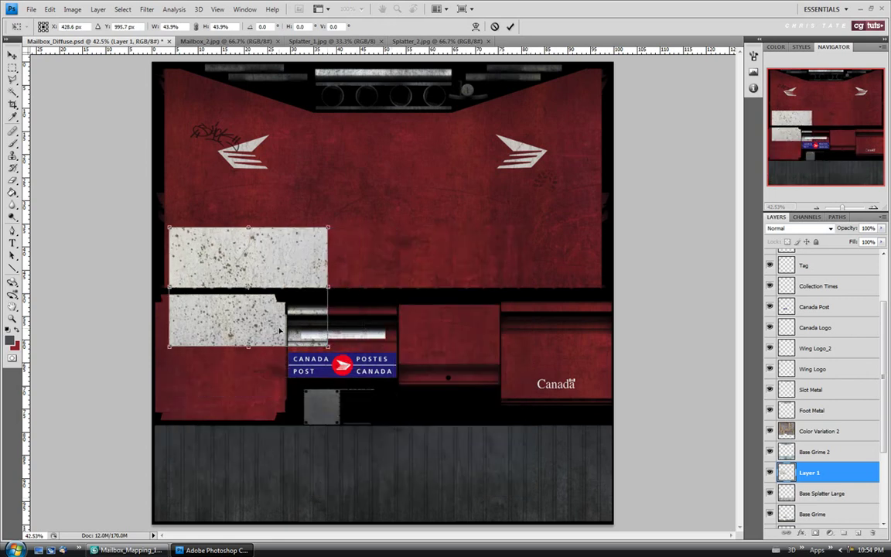
pyautogui.moveTo(280, 304); pyautogui.dragTo(297, 513)
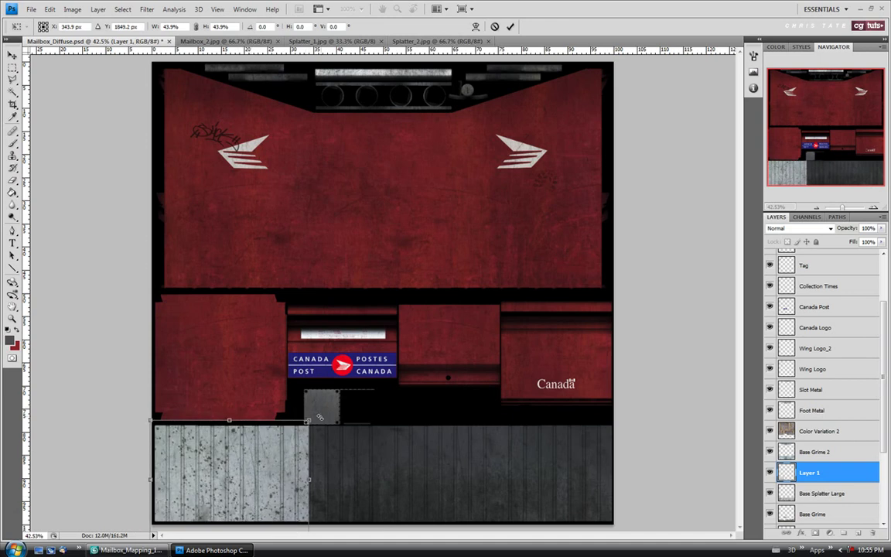
pyautogui.moveTo(309, 420); pyautogui.dragTo(284, 442)
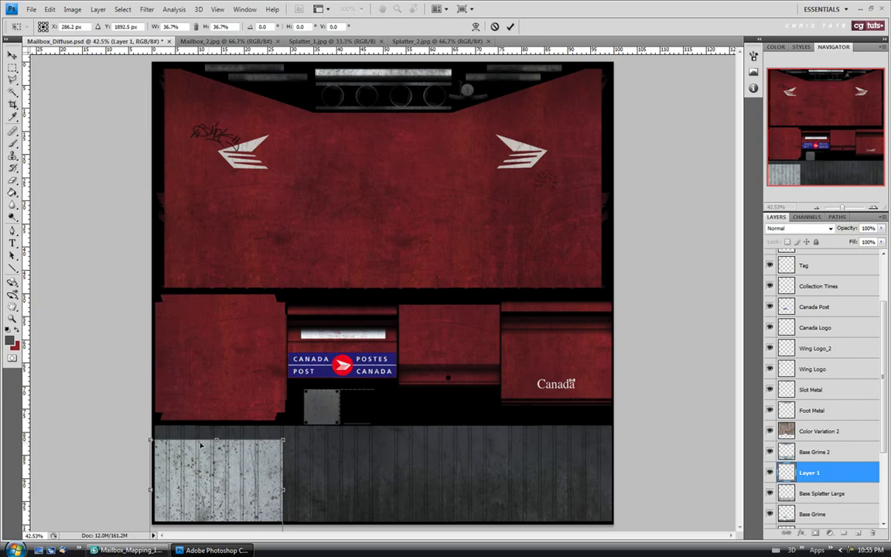
pyautogui.press('Return')
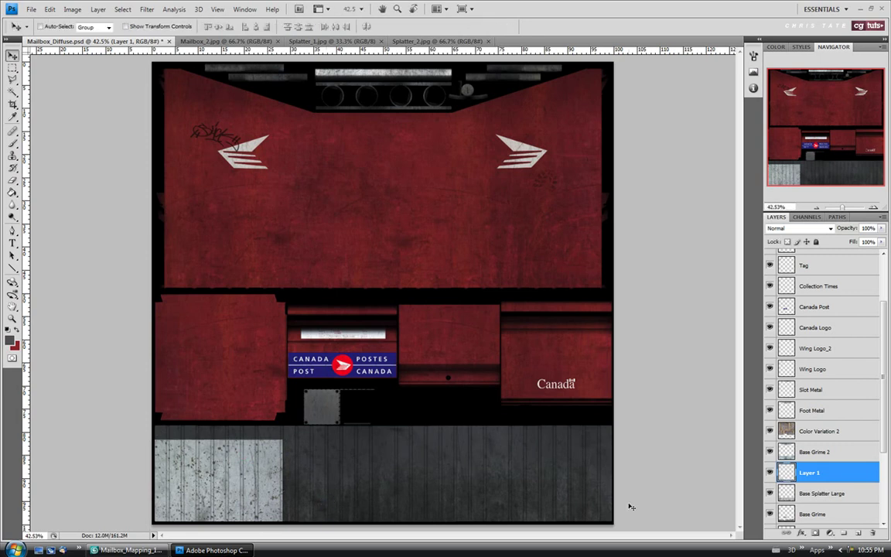
# Duplicate the scaled fine splatter onto a new layer and place the copy beside the first, slightly overlapping it, on the base strip
pyautogui.hotkey('ctrl', 'v')
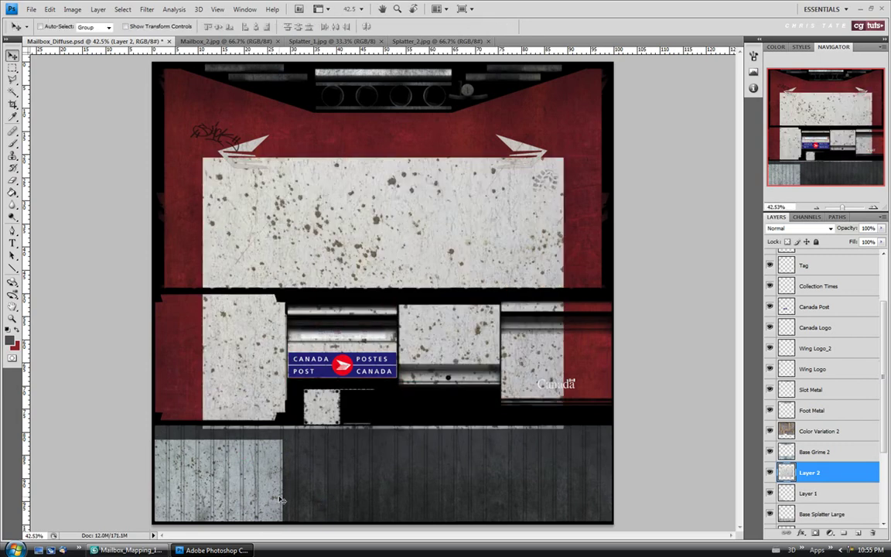
pyautogui.hotkey('ctrl', 'z')
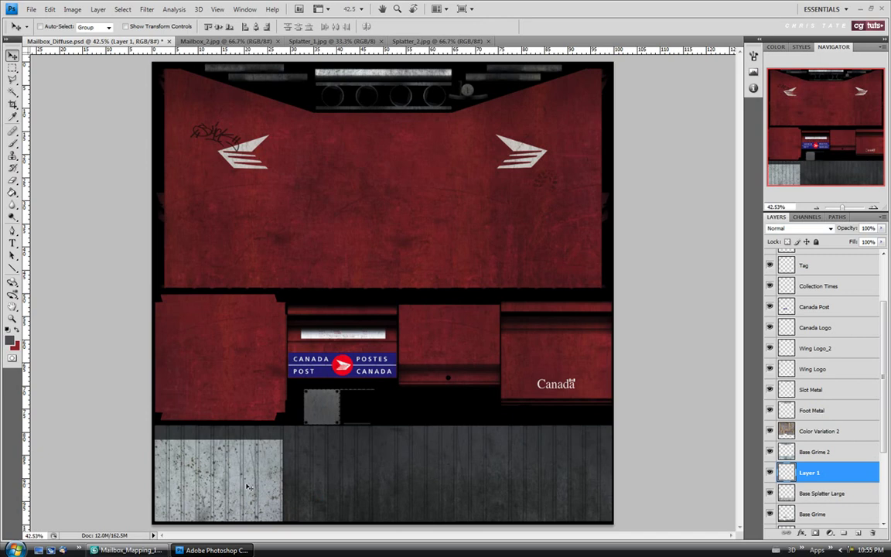
pyautogui.hotkey('ctrl', 'v')
pyautogui.moveTo(392, 285); pyautogui.dragTo(315, 465)
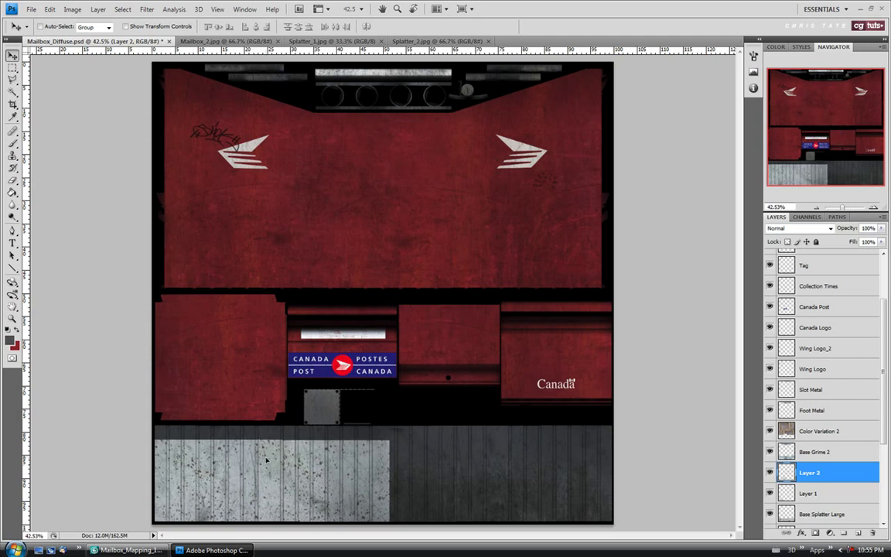
pyautogui.moveTo(266, 461); pyautogui.dragTo(271, 461)
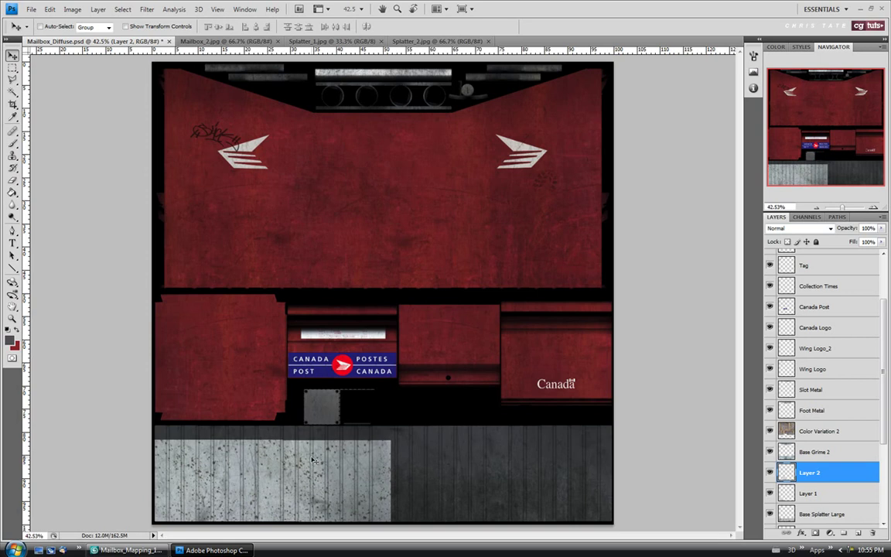
# Flip the second fine splatter copy horizontally
pyautogui.hotkey('ctrl', 't')
pyautogui.rightClick(374, 468)
pyautogui.click(396, 450)
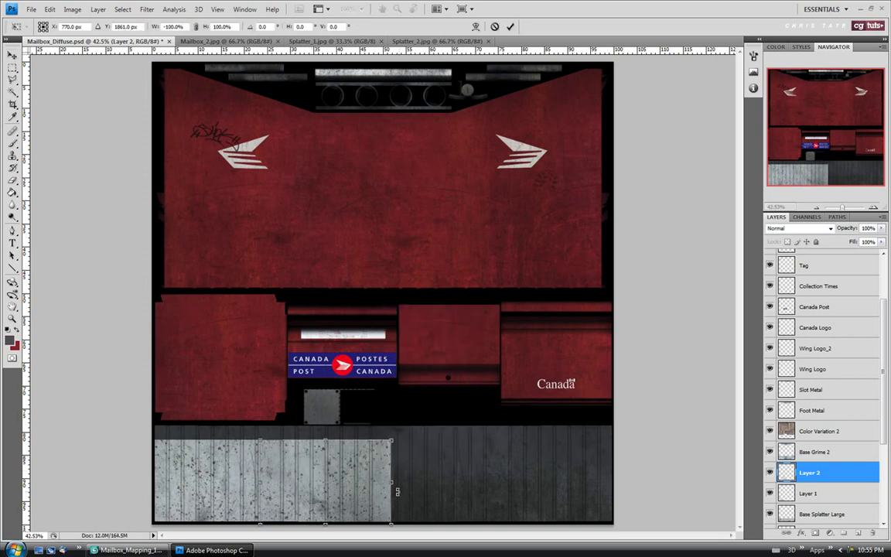
pyautogui.press('Return')
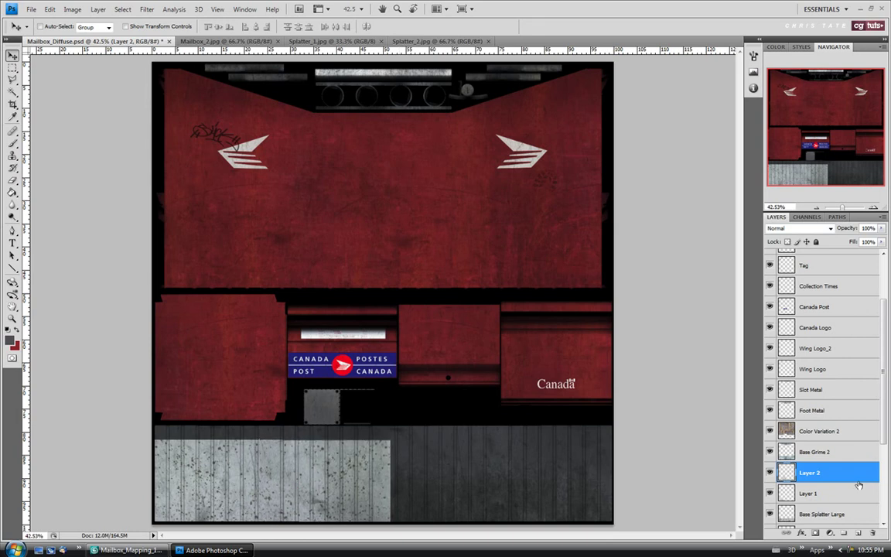
# Merge the two fine splatter layers, then duplicate the result and place the copy over the right half of the base strip
pyautogui.keyDown('shift'); pyautogui.click(823, 499); pyautogui.keyUp('shift')
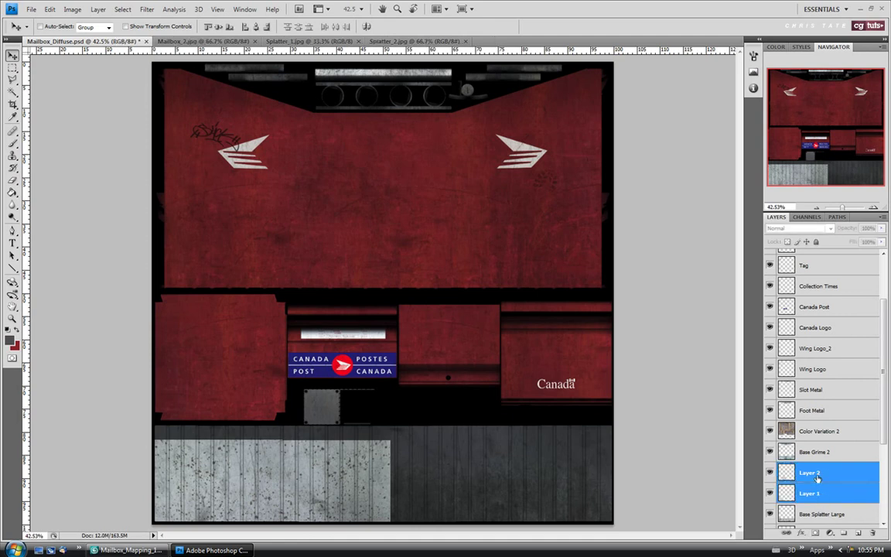
pyautogui.hotkey('ctrl', 'e')
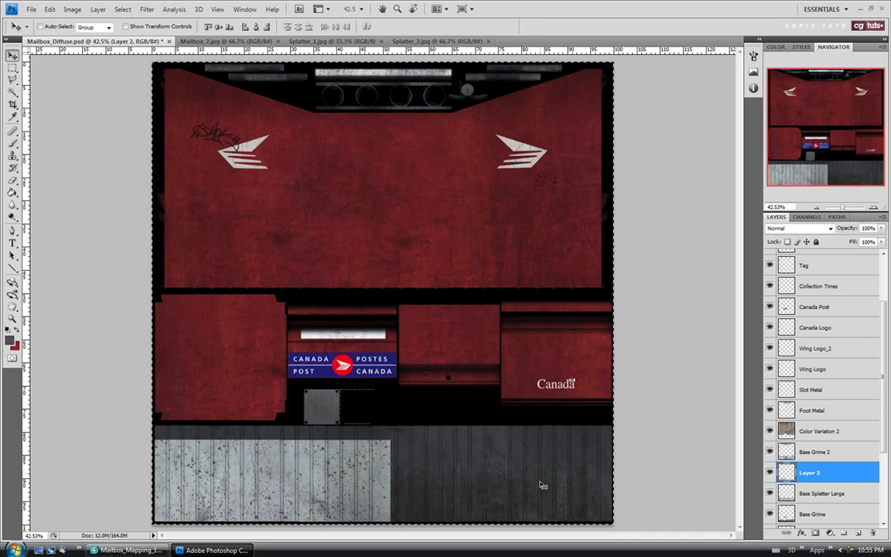
pyautogui.hotkey('ctrl', 'v')
pyautogui.moveTo(412, 322); pyautogui.dragTo(464, 469)
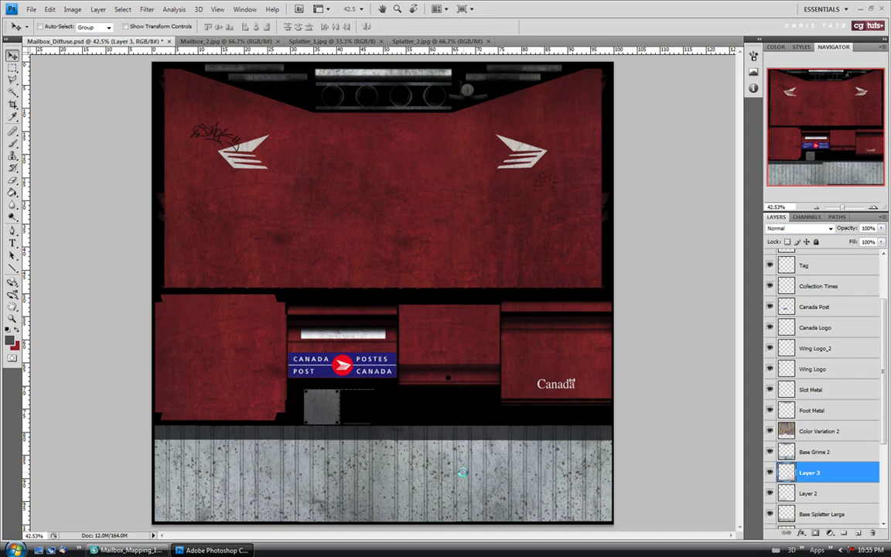
# Merge the two fine splatter layers and rename the merged layer "Base Splater Small"
pyautogui.keyDown('shift'); pyautogui.click(809, 492); pyautogui.keyUp('shift')
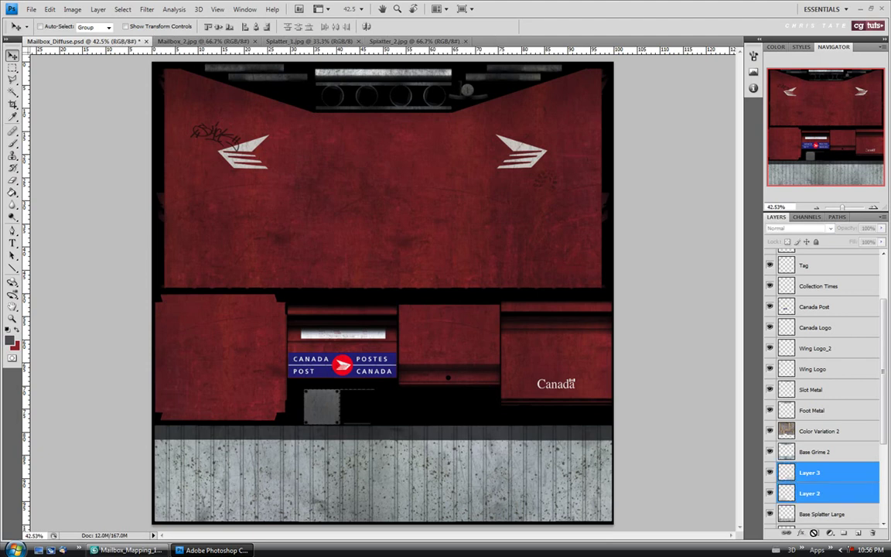
pyautogui.hotkey('ctrl', 'e')
pyautogui.doubleClick(807, 475)
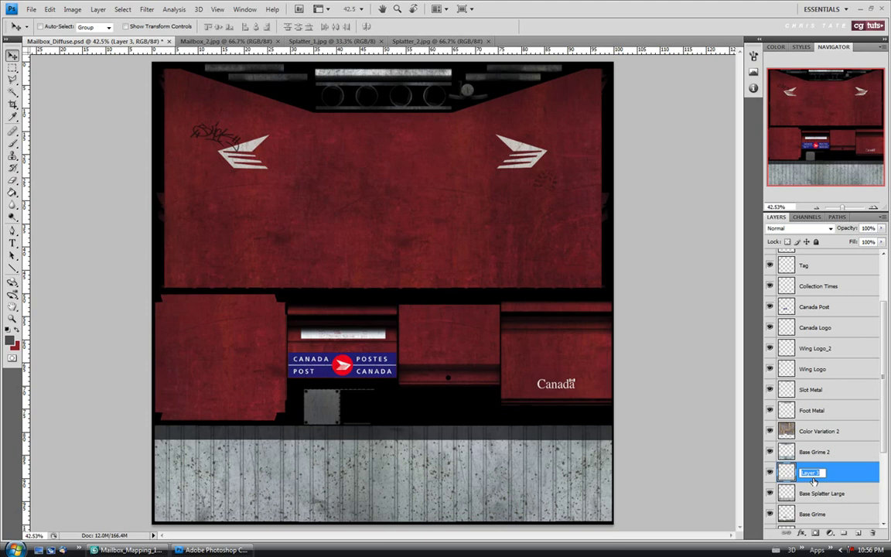
pyautogui.write('Base Splat')
pyautogui.write('er Small')
pyautogui.press('Return')
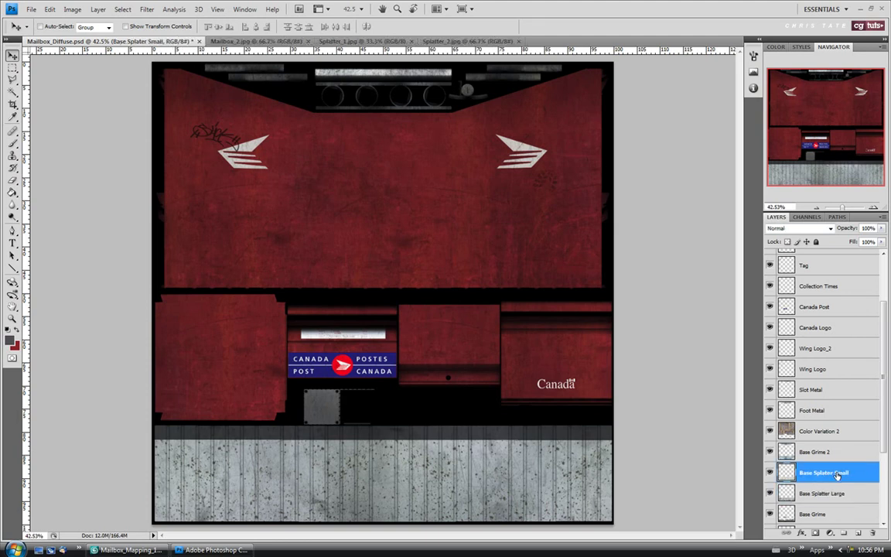
# Set the Base Splater Small layer's blend mode to Multiply and save the document
pyautogui.click(801, 228)
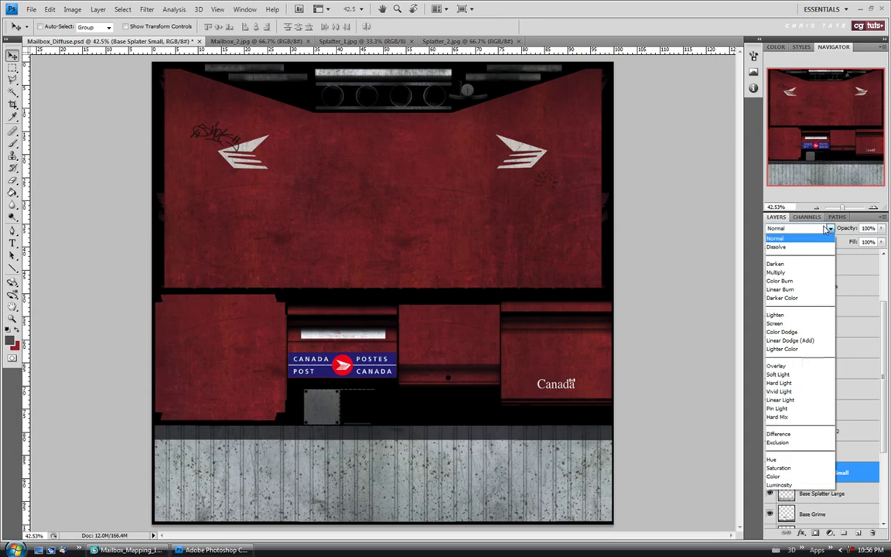
pyautogui.click(797, 273)
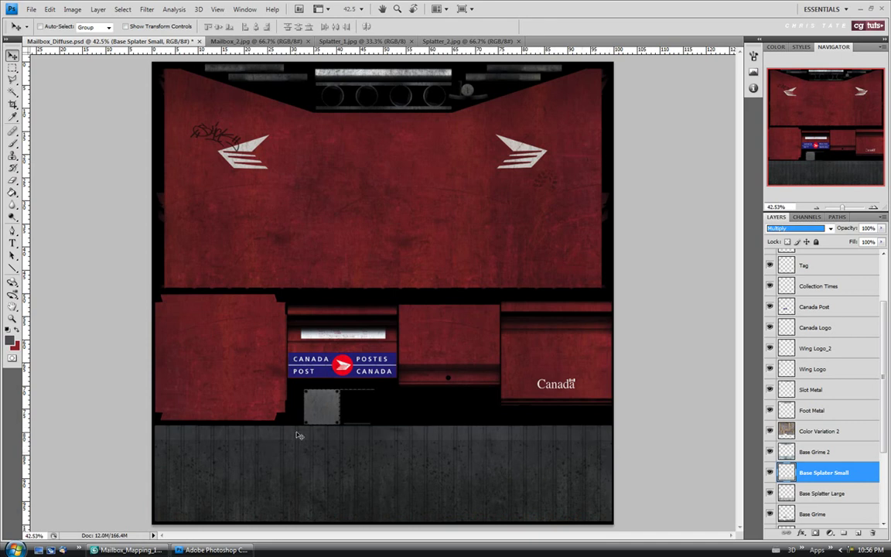
pyautogui.click(31, 9)
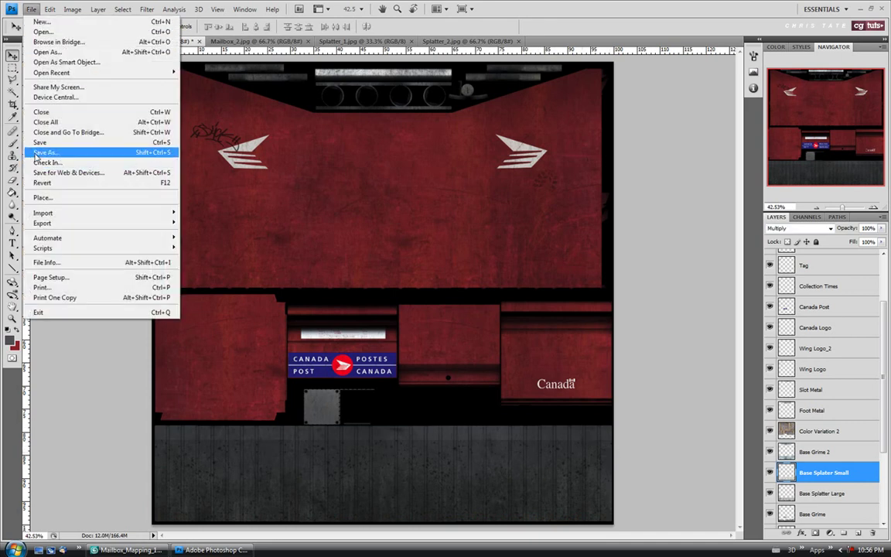
pyautogui.click(40, 146)
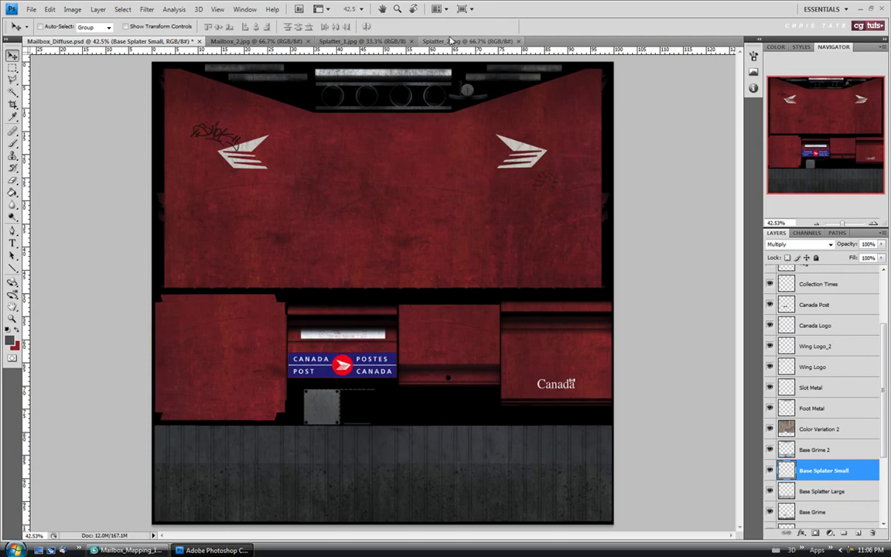
# Close the source images Splatter_2.jpg, Splatter_1.jpg and Mailbox_2.jpg, keeping only Mailbox_Diffuse.psd open
pyautogui.click(498, 42)
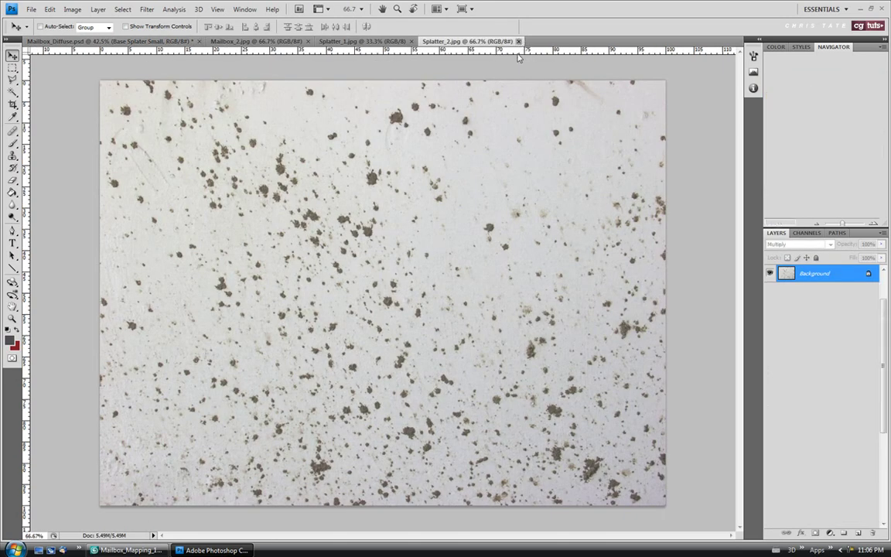
pyautogui.hotkey('ctrl', 'w')
pyautogui.click(394, 42)
pyautogui.hotkey('ctrl', 'w')
pyautogui.click(232, 41)
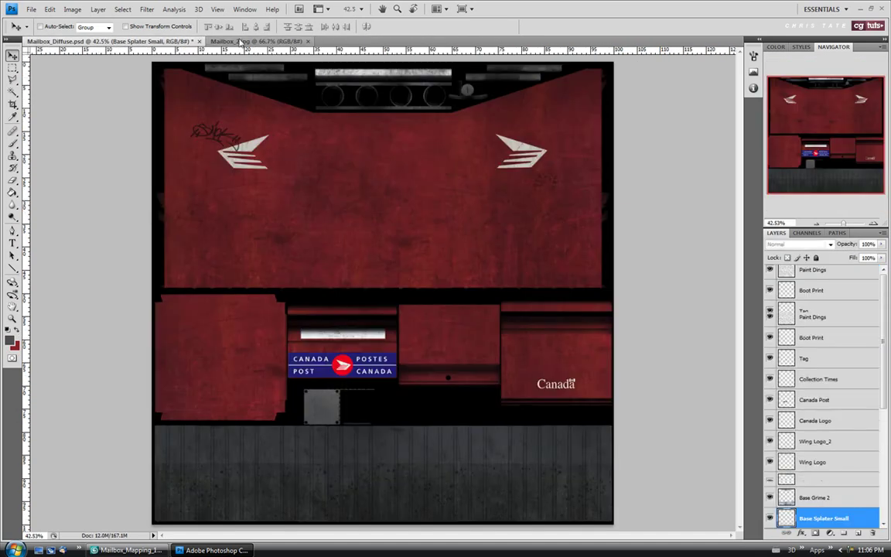
pyautogui.hotkey('ctrl', 'w')
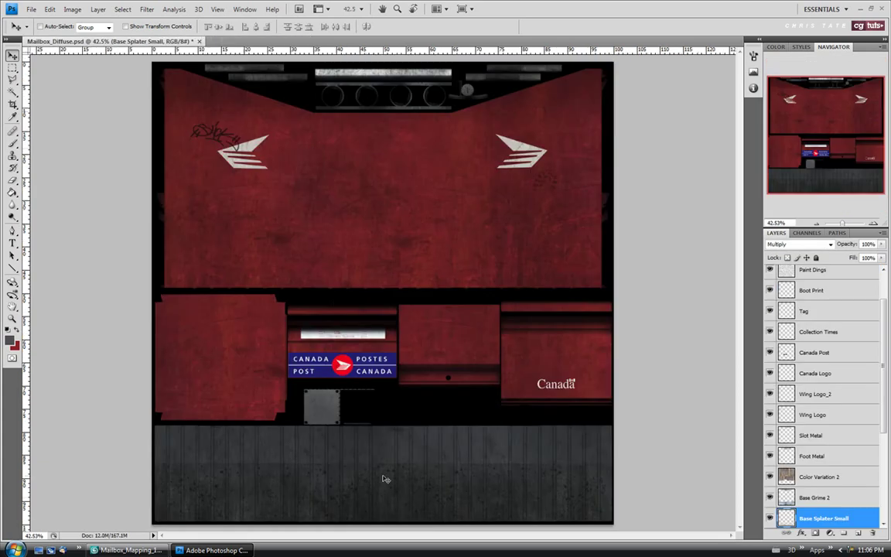
# Open the Grunge_2 image from the Texture_Source folder on the desktop
pyautogui.click(31, 8)
pyautogui.click(39, 29)
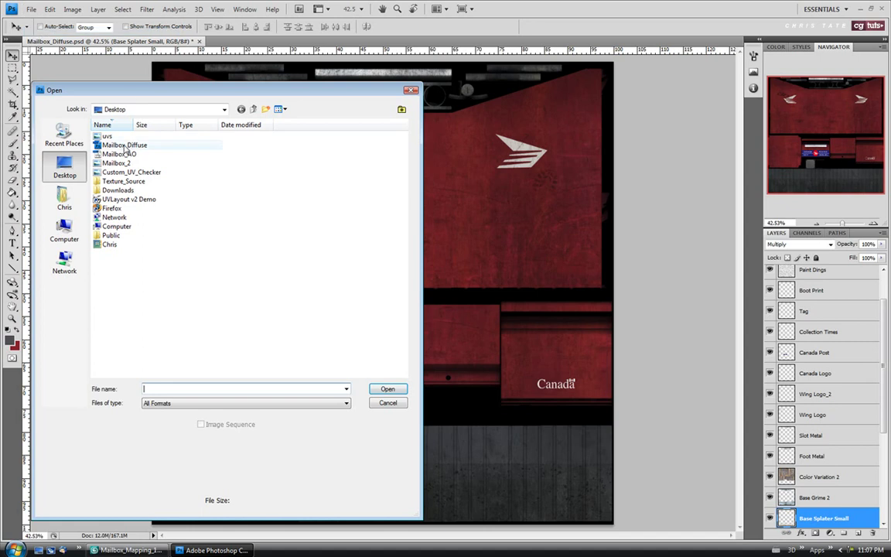
pyautogui.doubleClick(124, 181)
pyautogui.moveTo(403, 164); pyautogui.dragTo(402, 301)
pyautogui.click(147, 239)
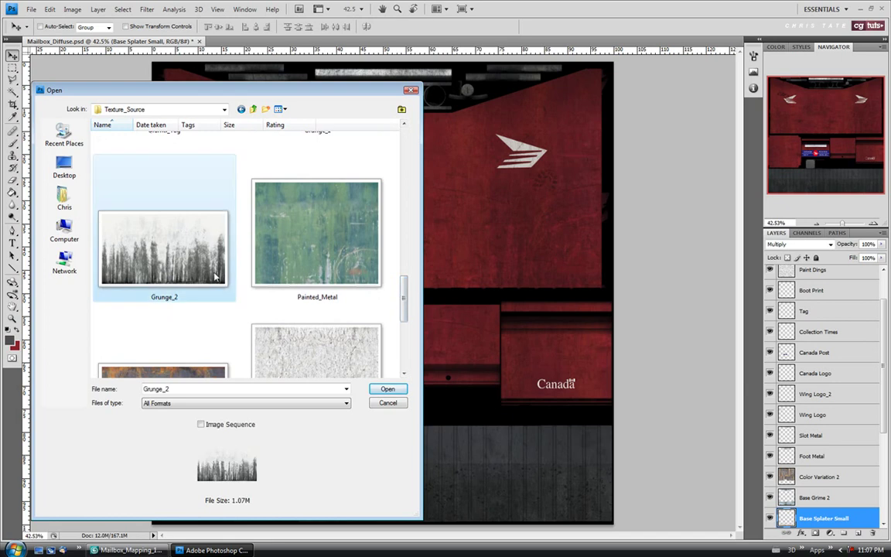
pyautogui.click(388, 388)
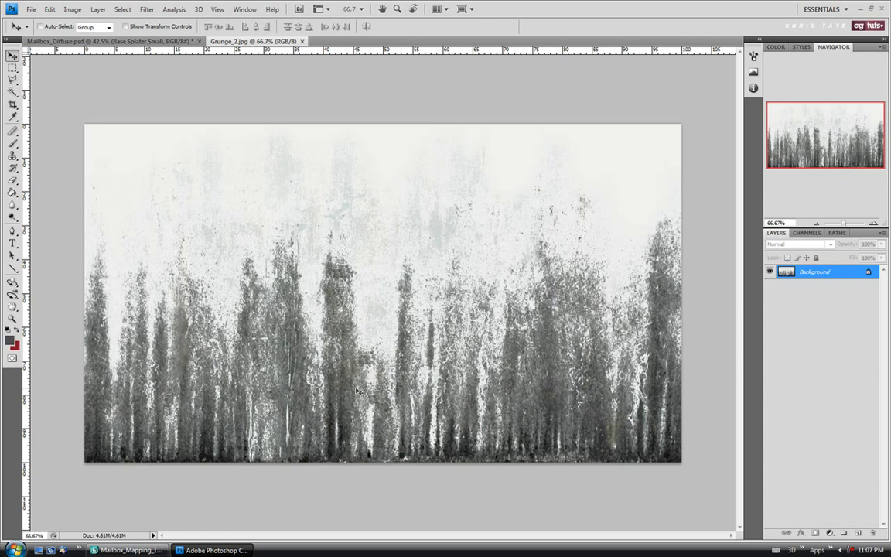
# Invert the Grunge_2 image and copy all of it, closing the file without saving
pyautogui.hotkey('ctrl', 'i')
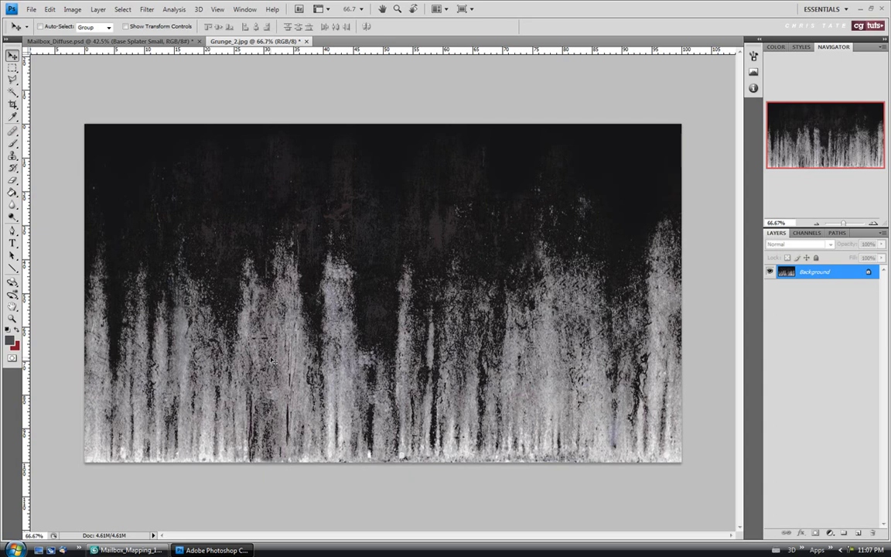
pyautogui.hotkey('ctrl', 'a')
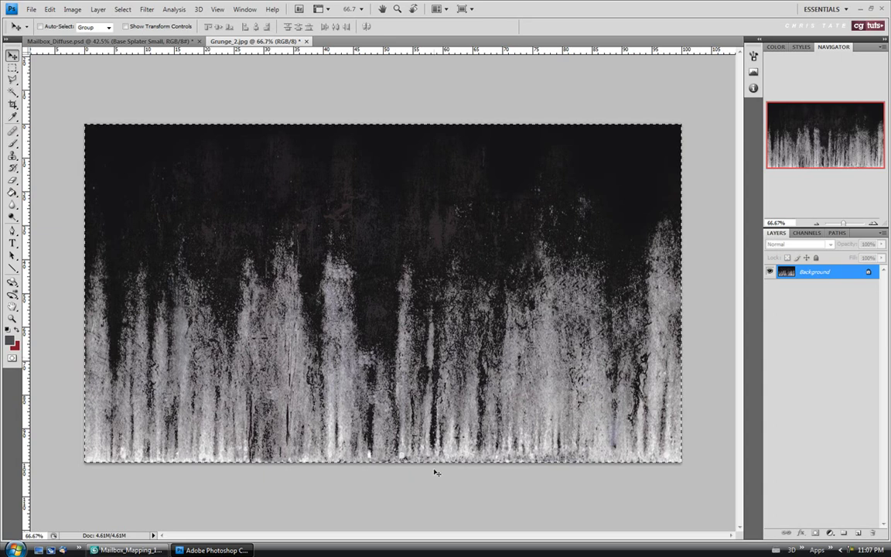
pyautogui.click(306, 41)
pyautogui.click(448, 205)
# Add a layer mask to Base Splater Small and paste the inverted grunge into its displayed mask channel
pyautogui.scroll(-5, 818, 362)
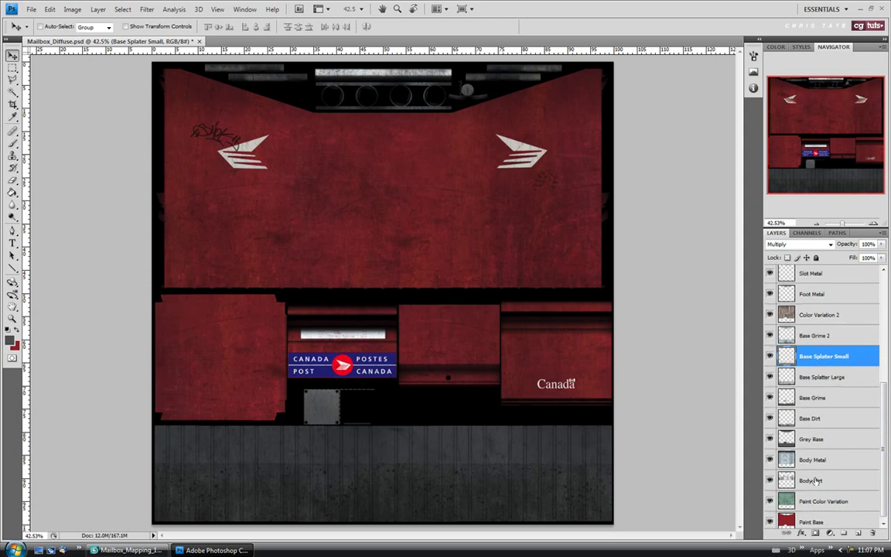
pyautogui.click(816, 533)
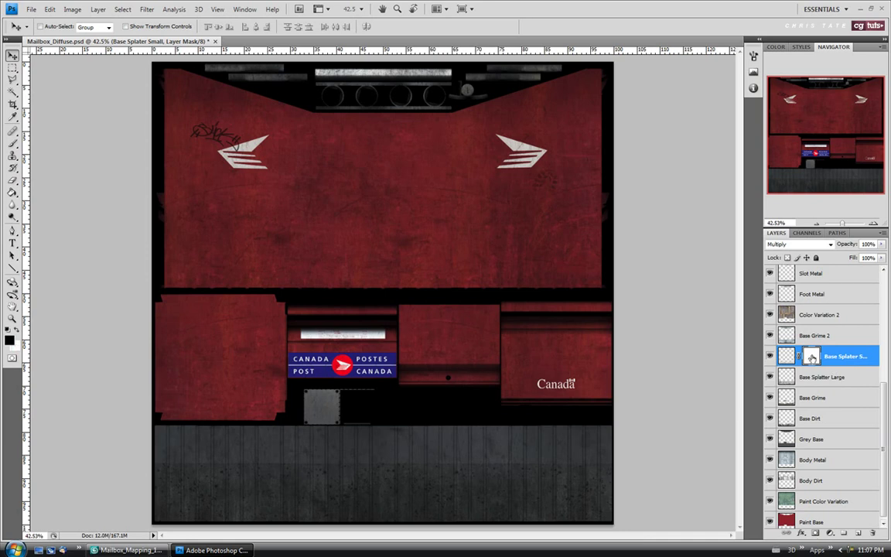
pyautogui.click(805, 233)
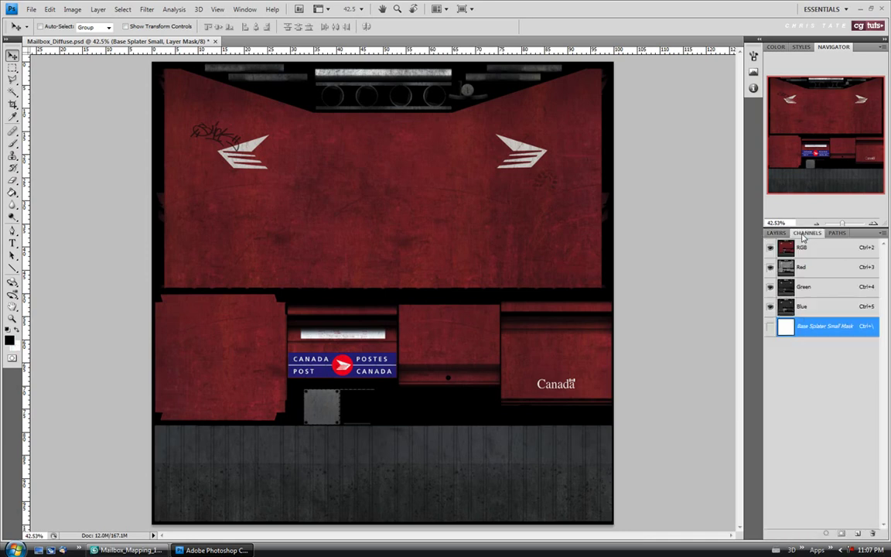
pyautogui.click(770, 328)
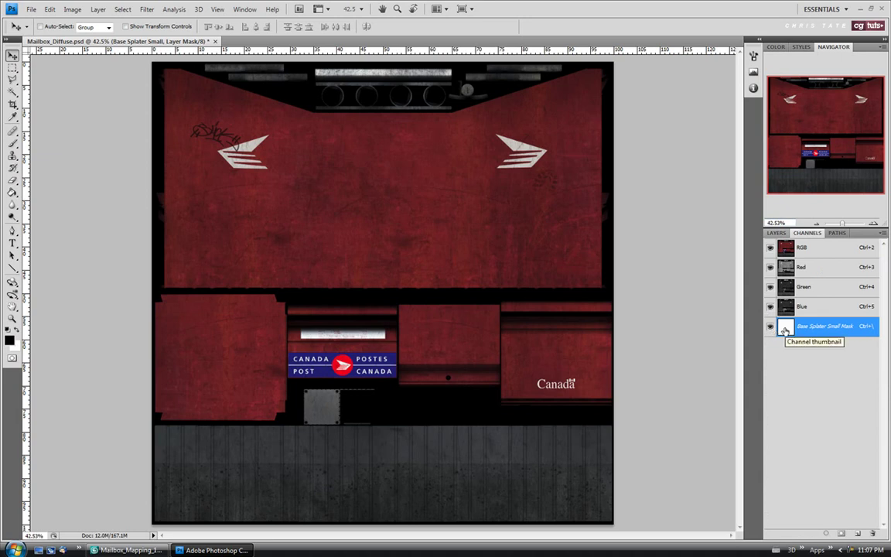
pyautogui.hotkey('ctrl', 'v')
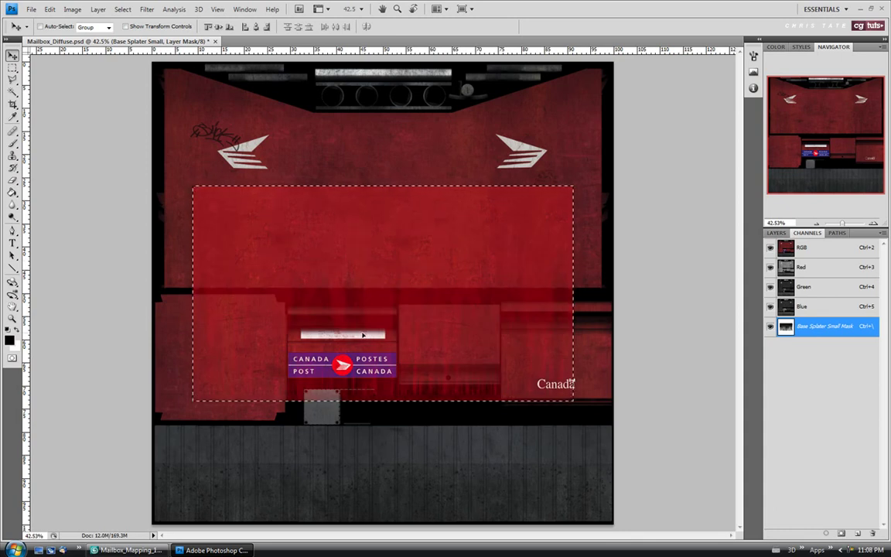
# Scale the pasted grunge mask proportionally to about 123.1% and position it across the full width of the grey base strip
pyautogui.moveTo(371, 251); pyautogui.dragTo(322, 379)
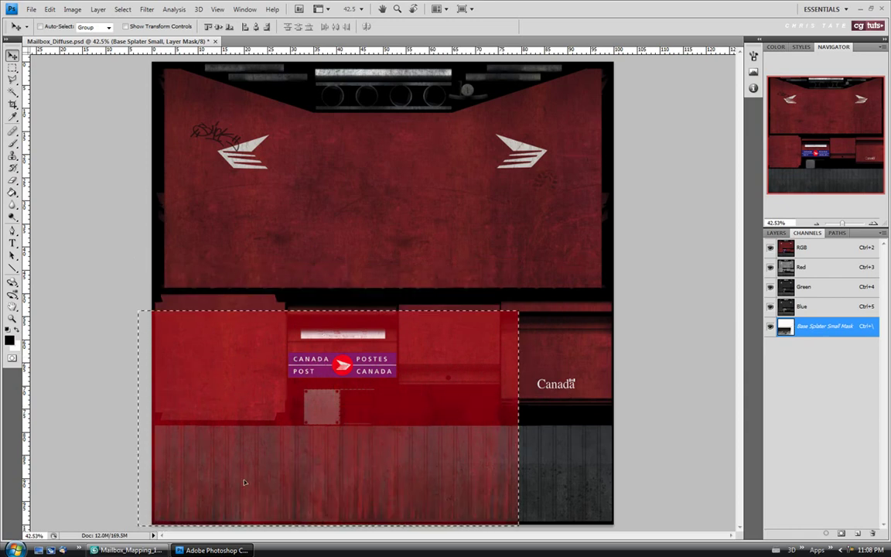
pyautogui.hotkey('ctrl', 't')
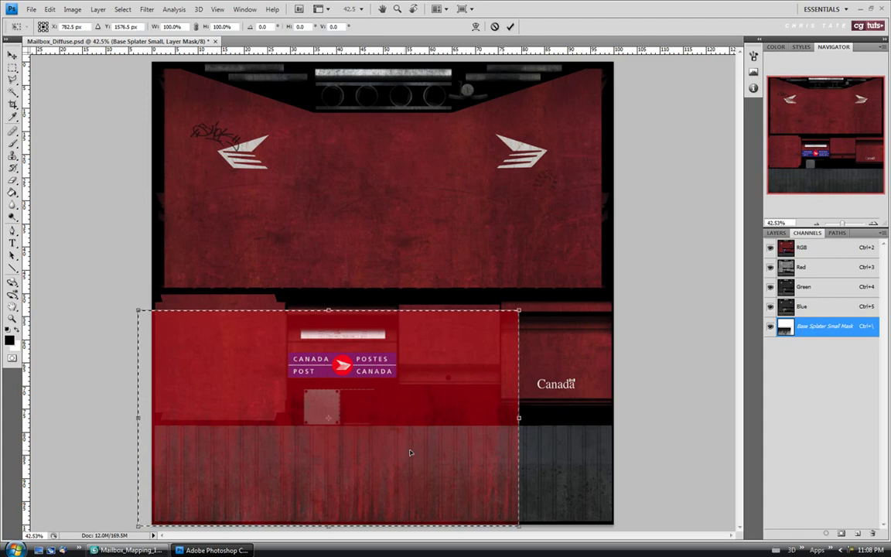
pyautogui.moveTo(518, 310); pyautogui.dragTo(637, 289)
pyautogui.moveTo(141, 256); pyautogui.dragTo(150, 261)
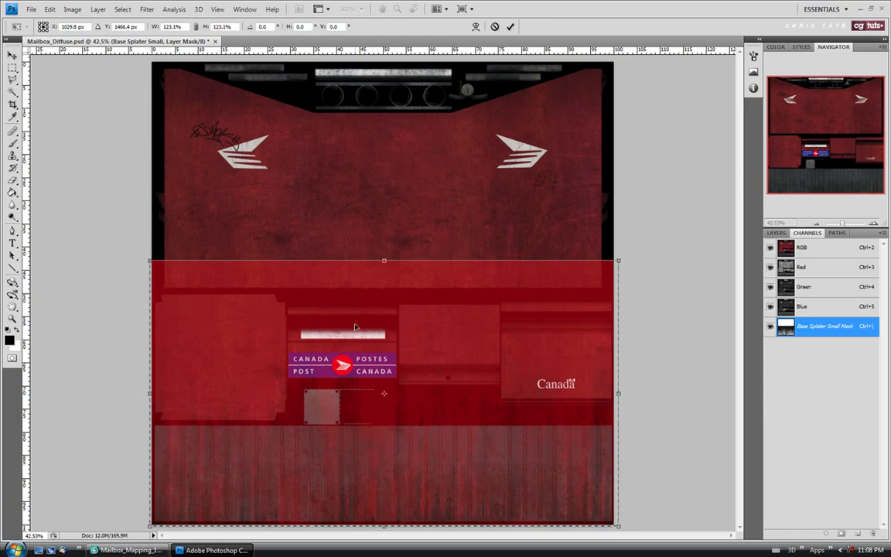
pyautogui.press('Escape')
pyautogui.moveTo(363, 371); pyautogui.dragTo(364, 384)
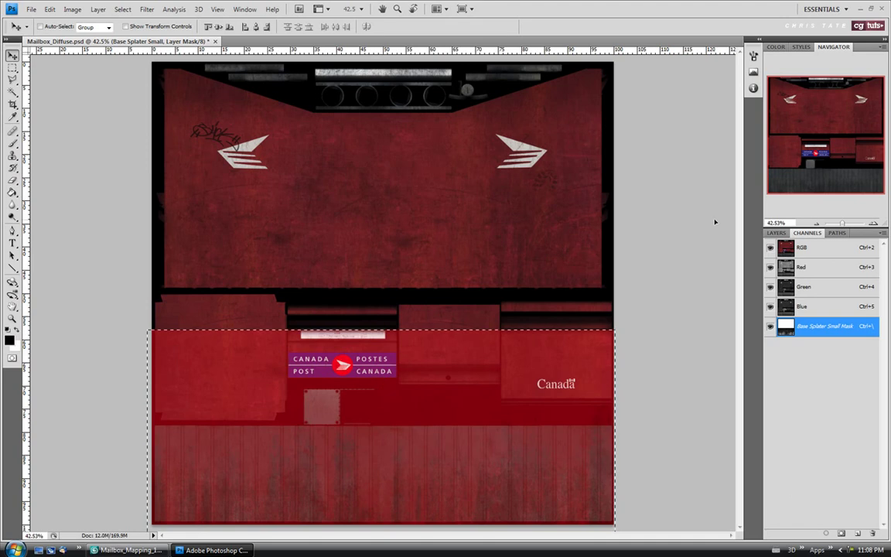
# Return from the mask channel to the Base Splater Small layer's image and clear the selection
pyautogui.click(778, 234)
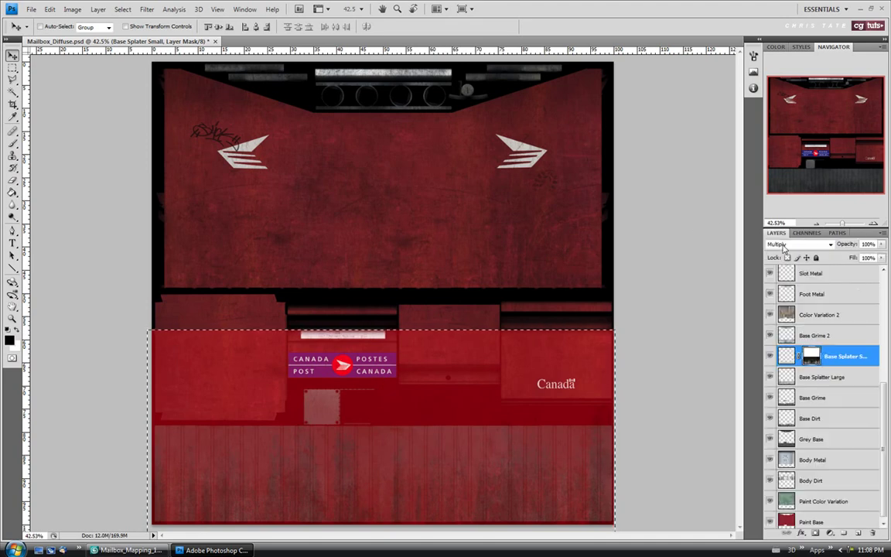
pyautogui.click(786, 357)
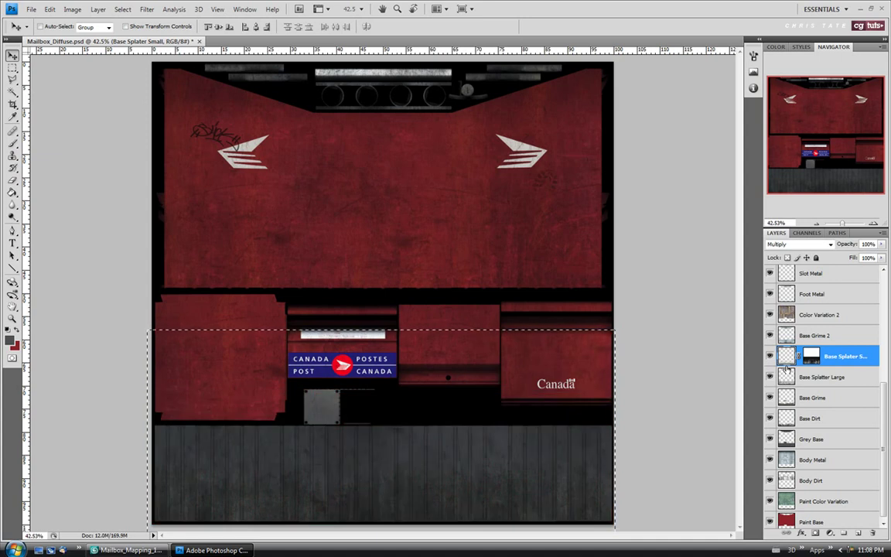
pyautogui.press('m')
pyautogui.hotkey('ctrl', 'd')
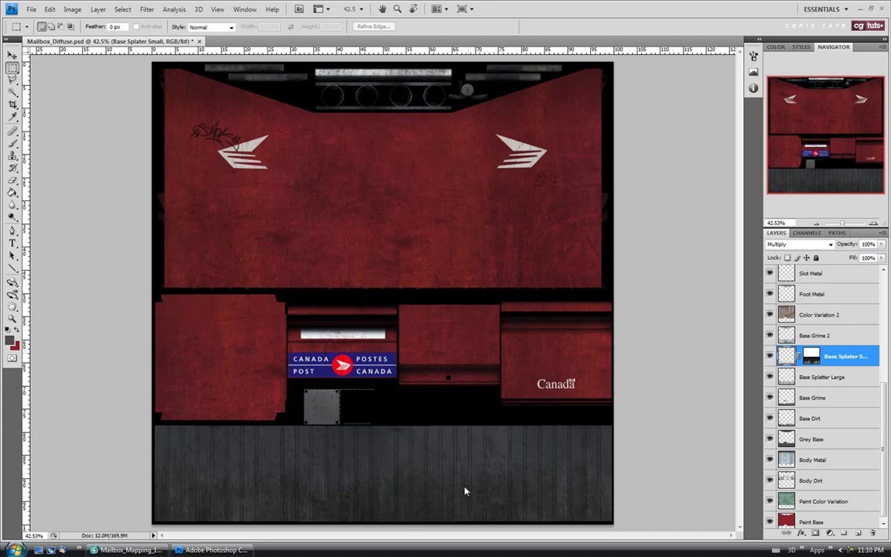
# Disable and re-enable the Base Splater Small layer mask to compare the splatter with and without it
pyautogui.click(809, 358)
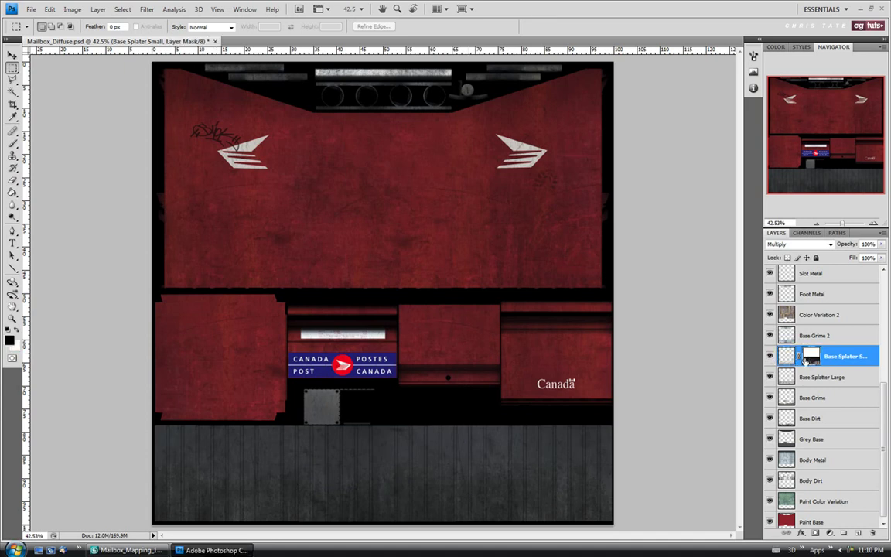
pyautogui.rightClick(806, 362)
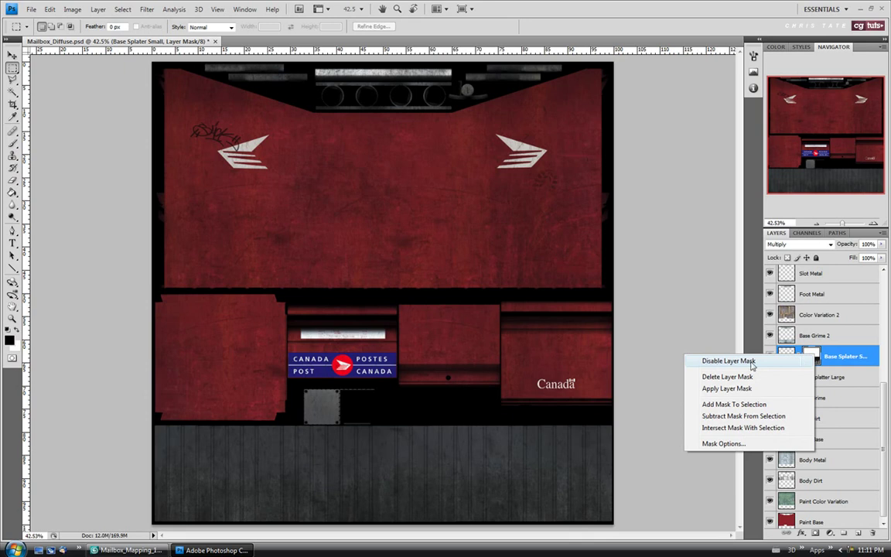
pyautogui.click(752, 361)
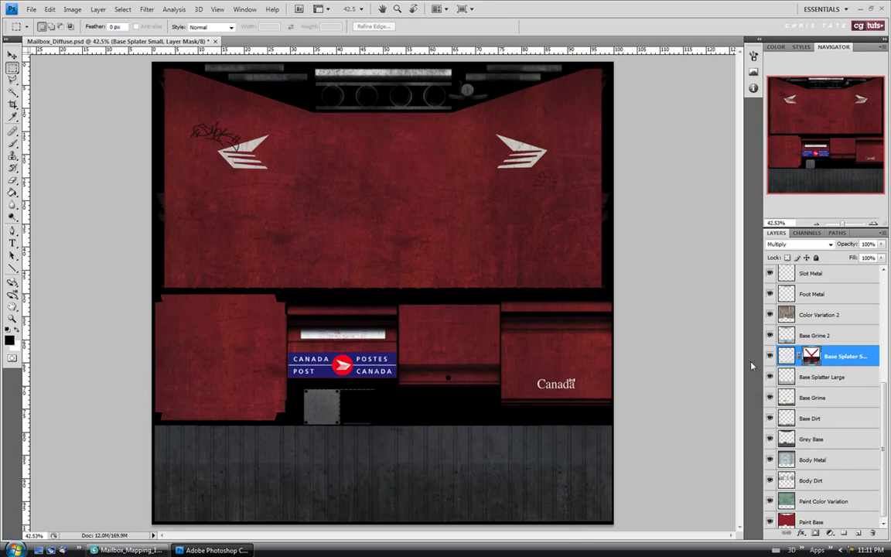
pyautogui.click(811, 357)
# Brighten the Base Splater Small mask with Levels, raising the midtone input to about 2.03 and lowering the white input level
pyautogui.click(72, 9)
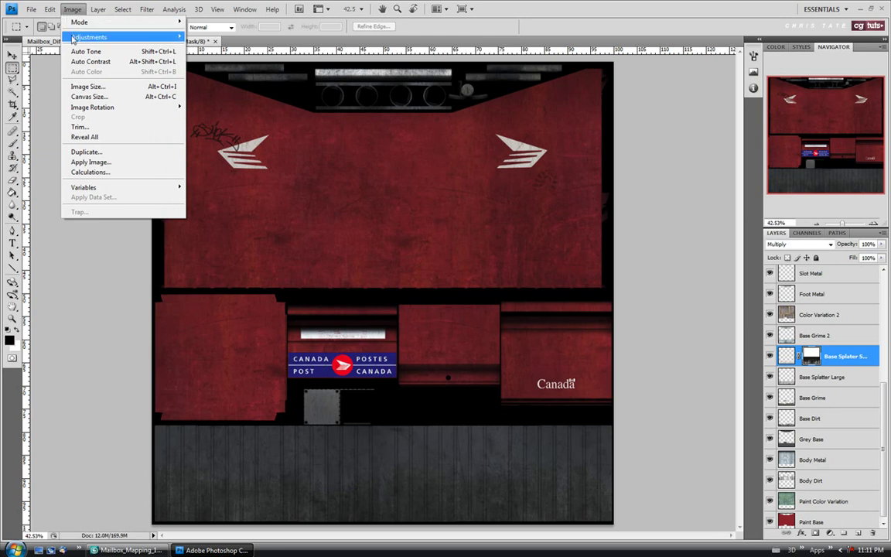
pyautogui.moveTo(78, 37)
pyautogui.click(221, 46)
pyautogui.moveTo(363, 176); pyautogui.dragTo(382, 213)
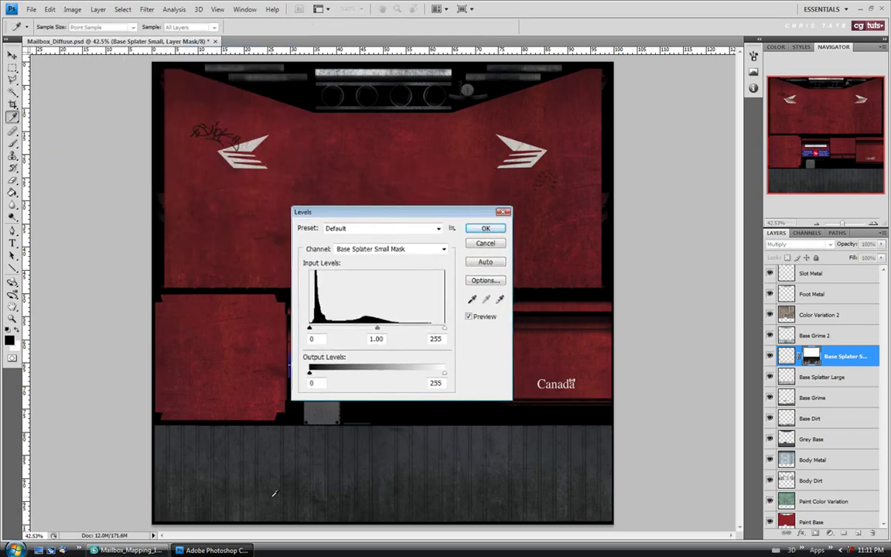
pyautogui.moveTo(377, 328); pyautogui.dragTo(344, 331)
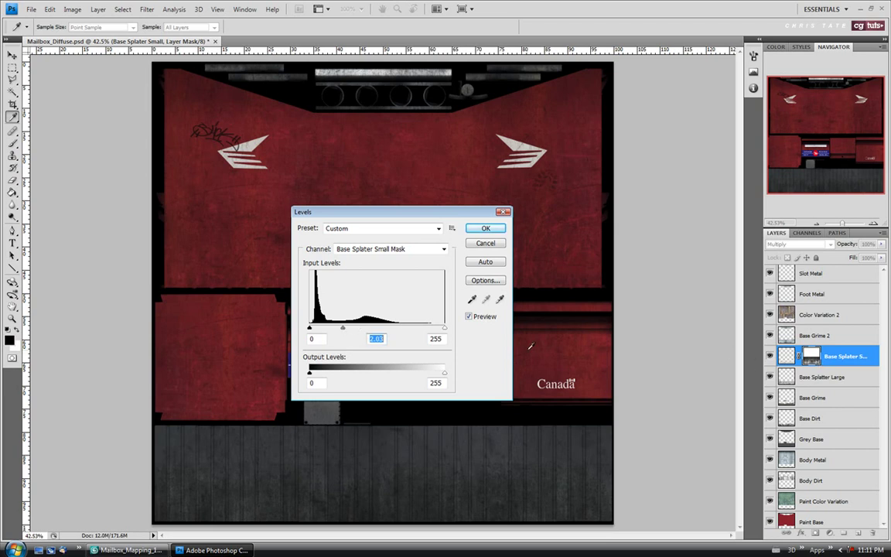
pyautogui.moveTo(322, 329); pyautogui.dragTo(324, 327)
pyautogui.moveTo(444, 328); pyautogui.dragTo(389, 332)
pyautogui.click(485, 228)
pyautogui.press('m')
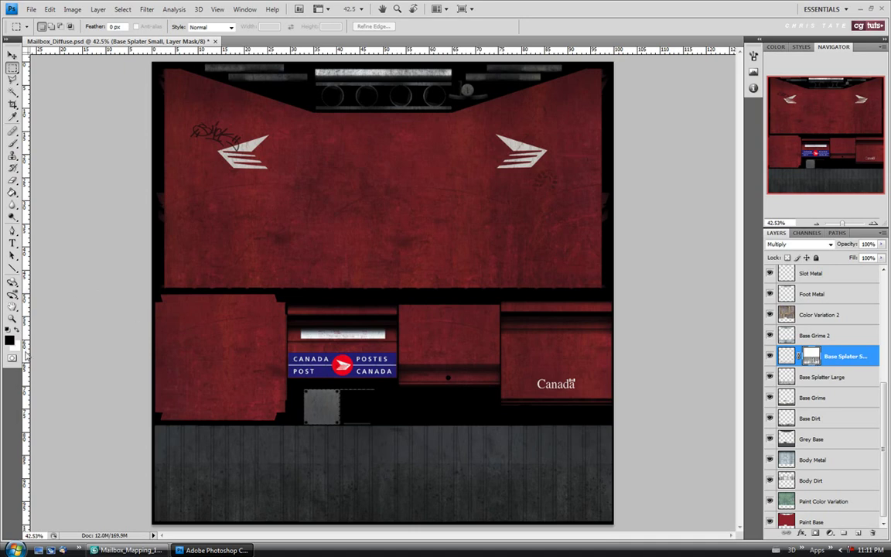
# Paint black on the Base Splater Small mask along the upper grey base with a 121 px brush at 60% opacity, and save the document
pyautogui.click(13, 143)
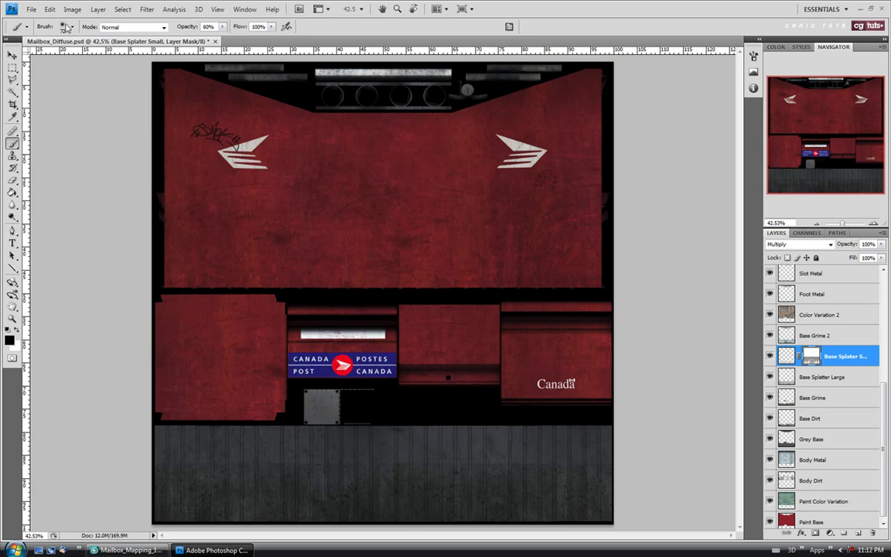
pyautogui.click(73, 29)
pyautogui.click(73, 29)
pyautogui.click(72, 29)
pyautogui.moveTo(53, 56); pyautogui.dragTo(70, 56)
pyautogui.click(78, 357)
pyautogui.moveTo(505, 461)
pyautogui.mouseDown()
pyautogui.moveTo(544, 470)
pyautogui.moveTo(519, 462)
pyautogui.mouseUp()
pyautogui.click(785, 356)
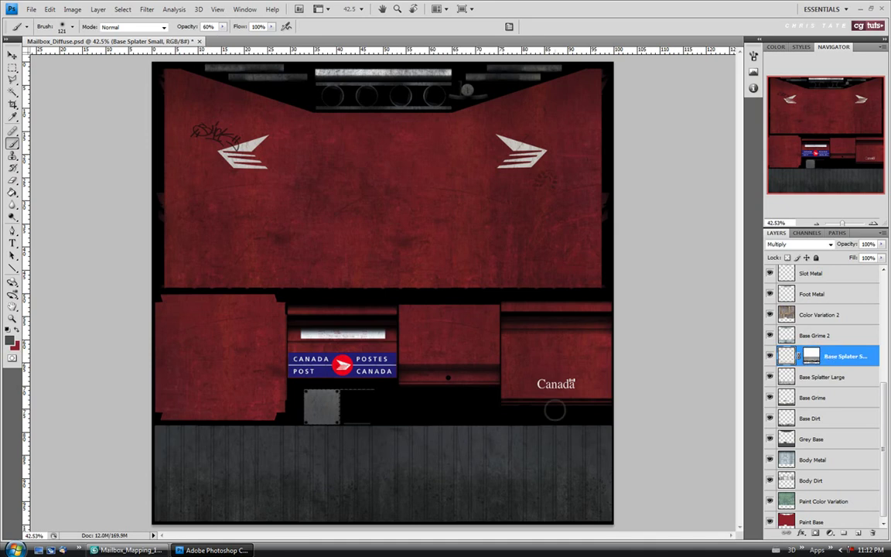
pyautogui.click(31, 9)
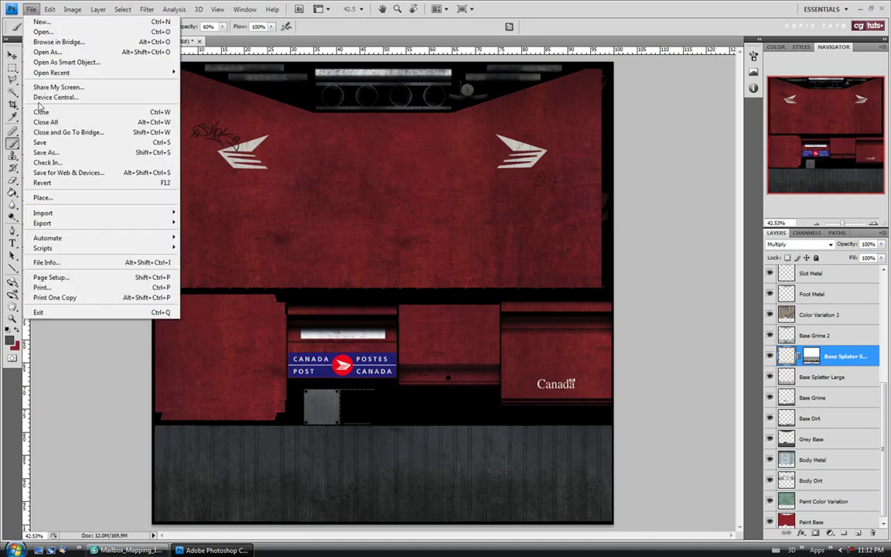
pyautogui.click(40, 143)
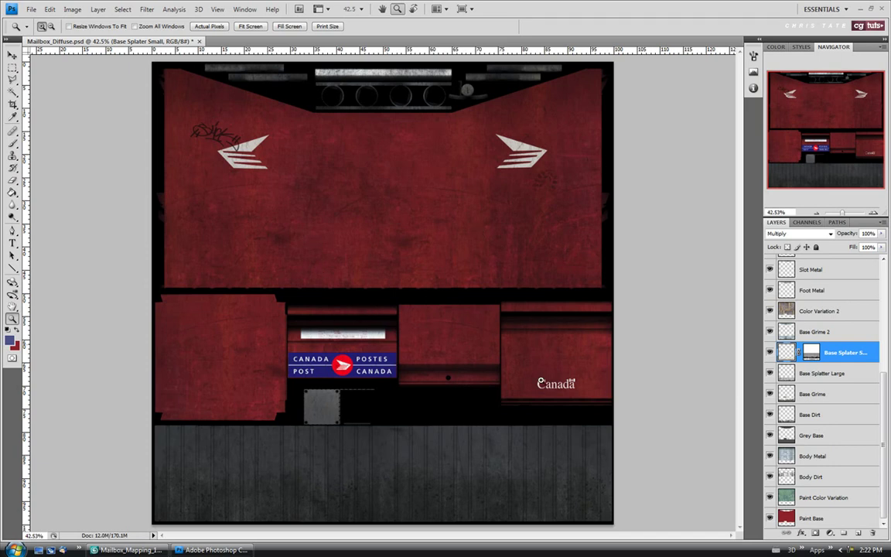
# Open the reference photo Canada_Post_Label_2.jpg and examine the lettering on the flap above the mail slot
pyautogui.click(32, 10)
pyautogui.click(40, 33)
pyautogui.moveTo(403, 153); pyautogui.dragTo(403, 202)
pyautogui.click(317, 255)
pyautogui.click(387, 388)
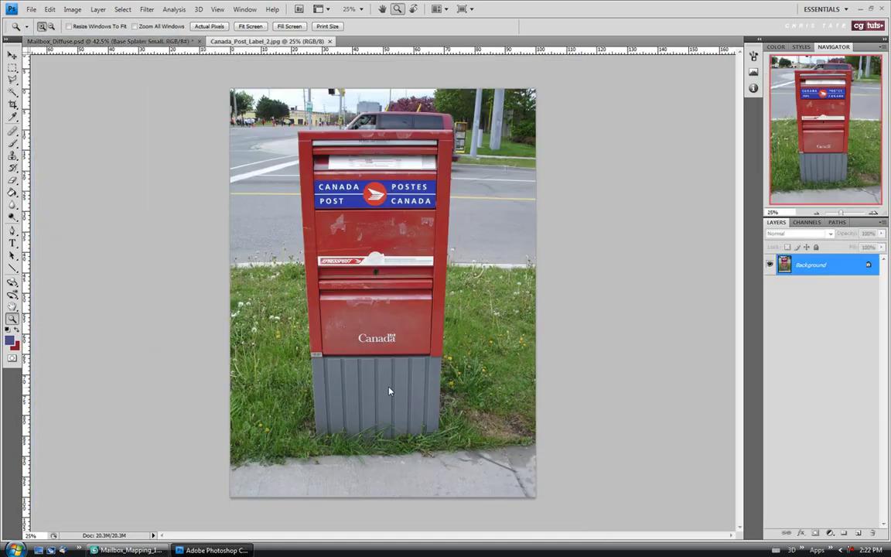
pyautogui.click(348, 140)
pyautogui.click(349, 128)
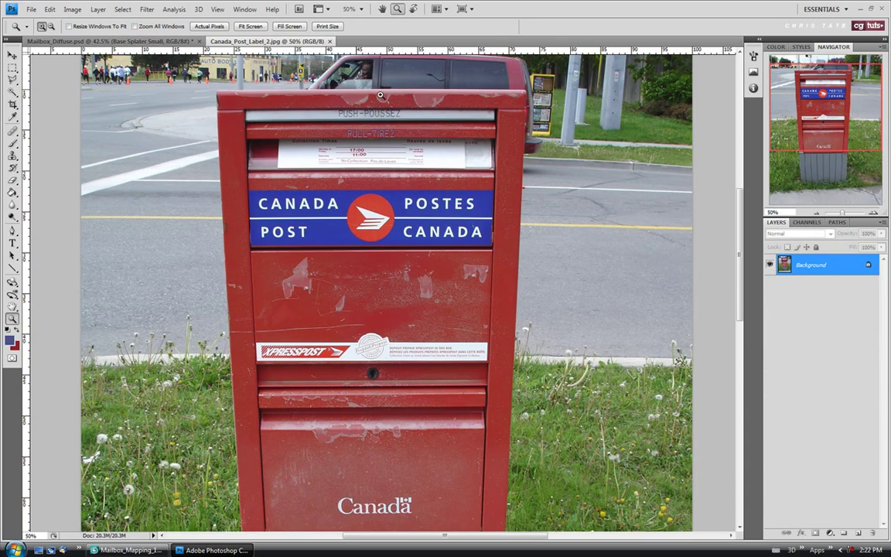
pyautogui.click(349, 122)
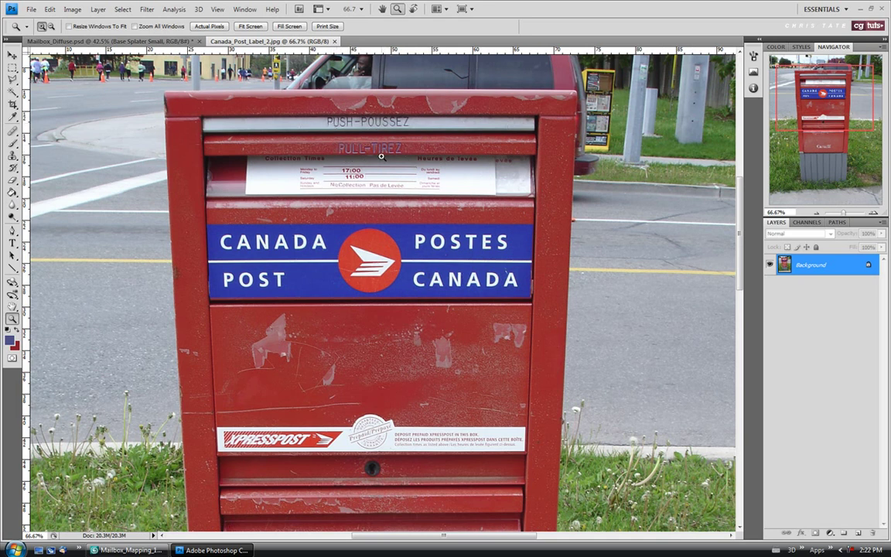
# In Mailbox_Diffuse.psd, add PULL-TIREZ in 10 pt Arial Bold above the Collection Times layer and centre it on the red strip over the slot
pyautogui.click(122, 41)
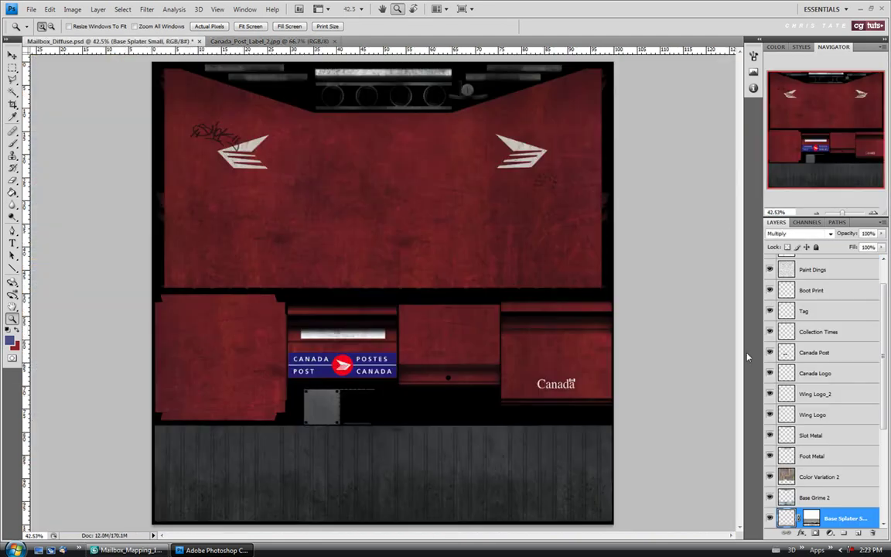
pyautogui.click(833, 333)
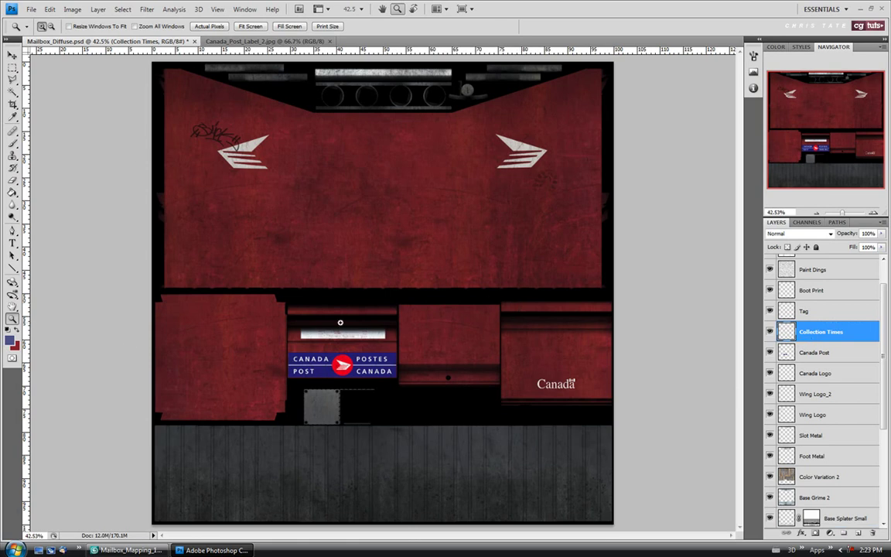
pyautogui.click(338, 324)
pyautogui.click(303, 364)
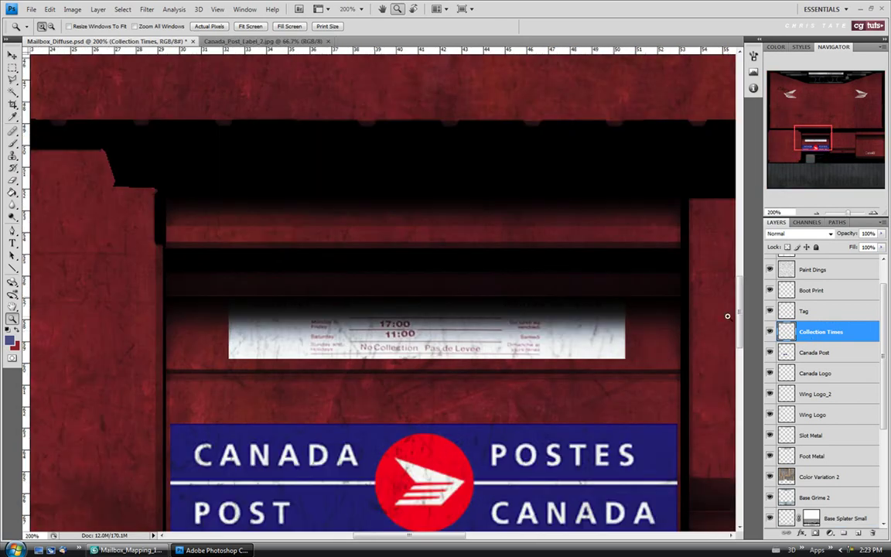
pyautogui.scroll(-2, 405, 188)
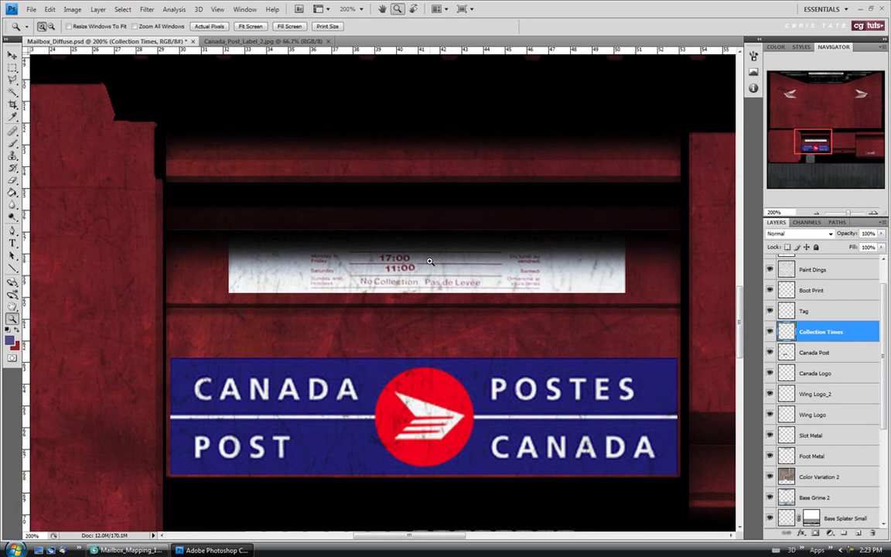
pyautogui.moveTo(408, 537); pyautogui.dragTo(415, 539)
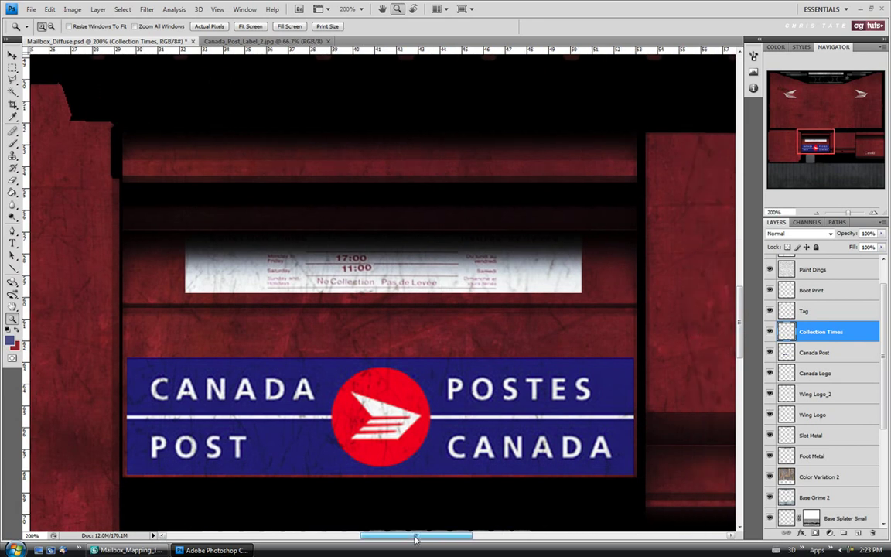
pyautogui.click(12, 242)
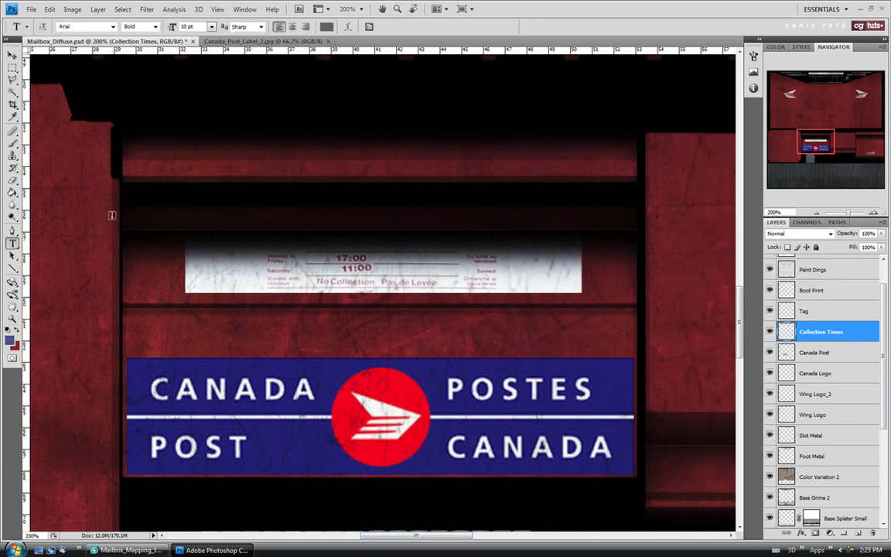
pyautogui.click(322, 167)
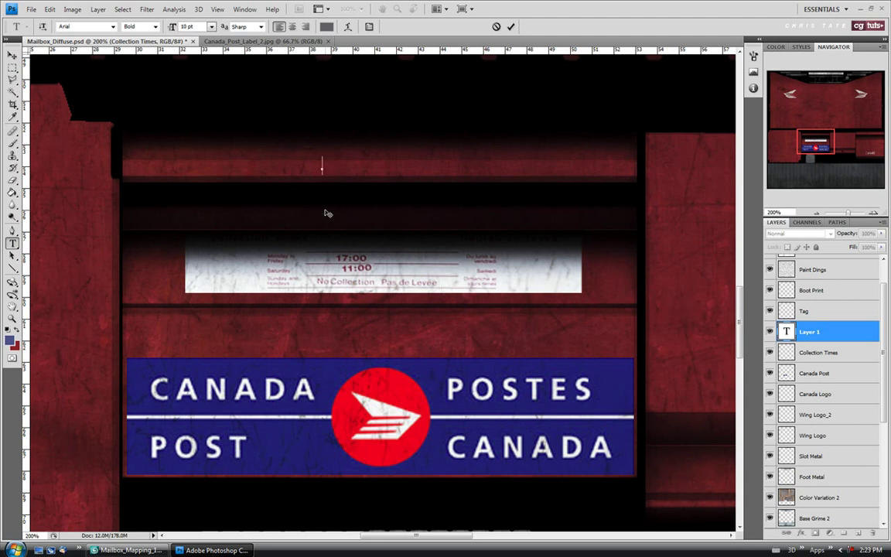
pyautogui.write('ULL-TIREZ')
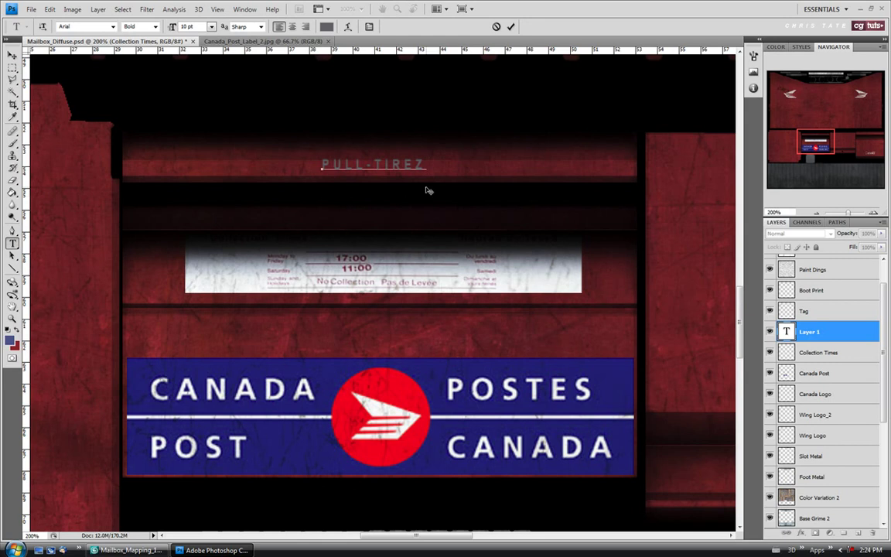
pyautogui.hotkey('ctrl', 'Return')
pyautogui.press('v')
pyautogui.moveTo(372, 183); pyautogui.dragTo(385, 179)
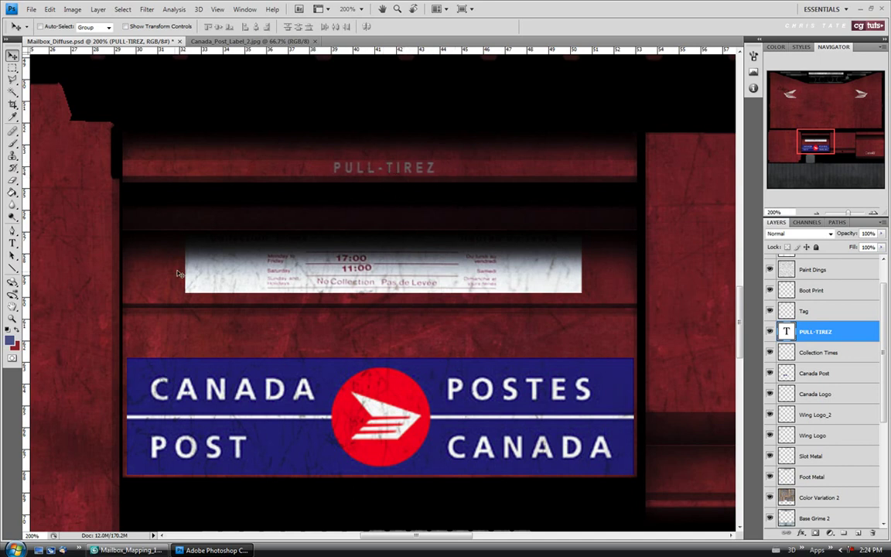
# Display the character settings and change the PULL-TIREZ text colour to hex 475489
pyautogui.click(245, 9)
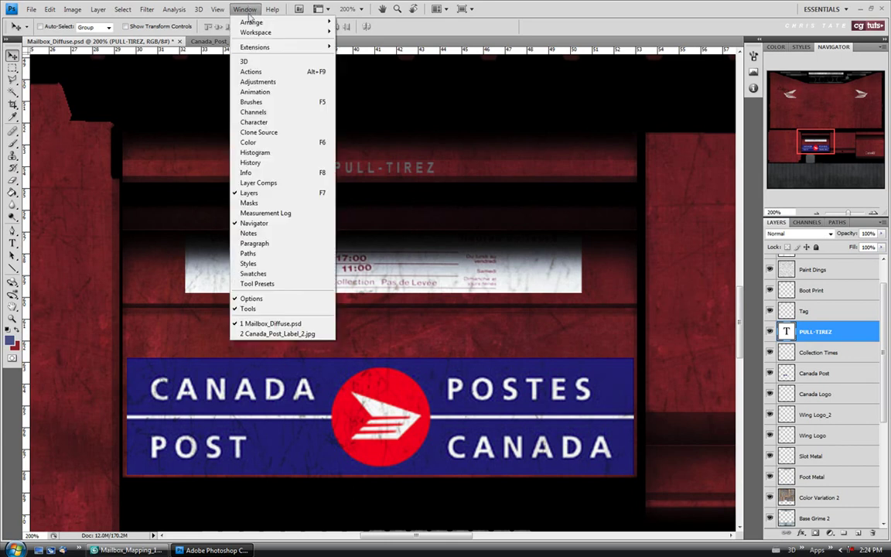
pyautogui.click(254, 121)
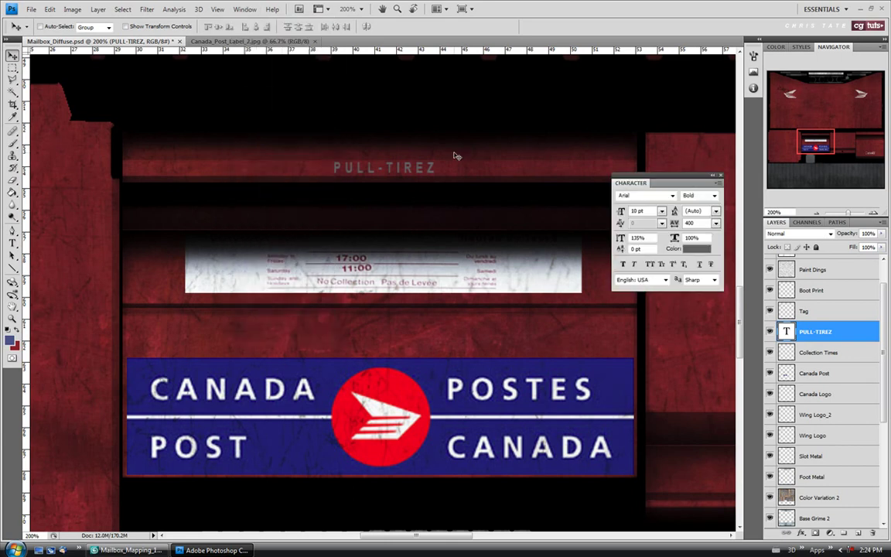
pyautogui.moveTo(682, 182); pyautogui.dragTo(675, 79)
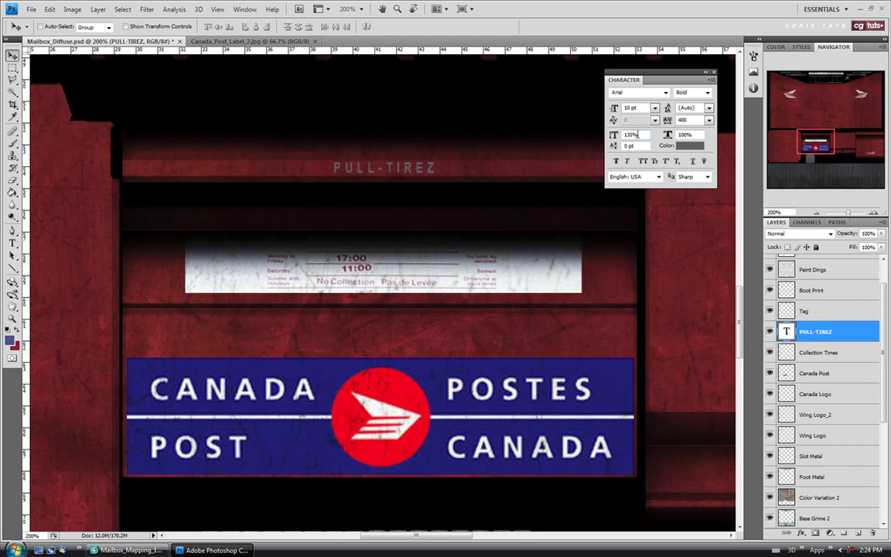
pyautogui.click(689, 145)
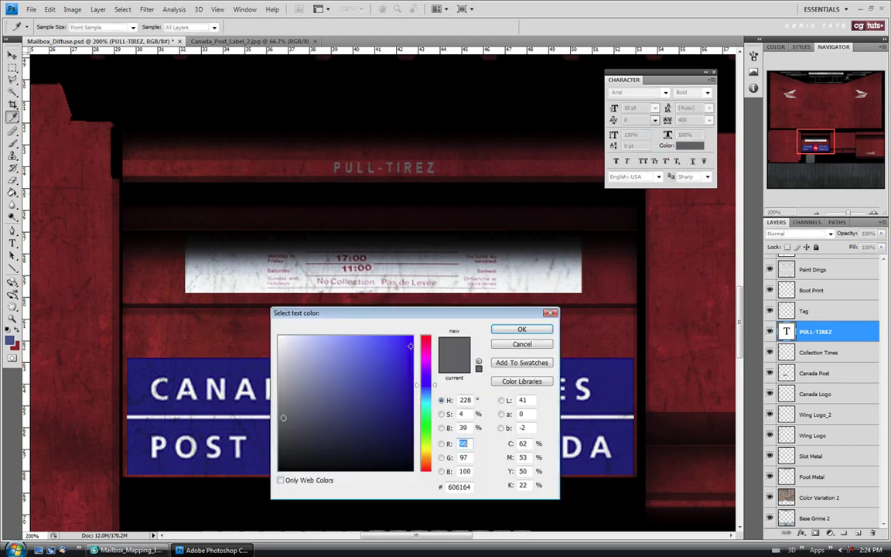
pyautogui.moveTo(421, 315); pyautogui.dragTo(408, 212)
pyautogui.doubleClick(458, 381)
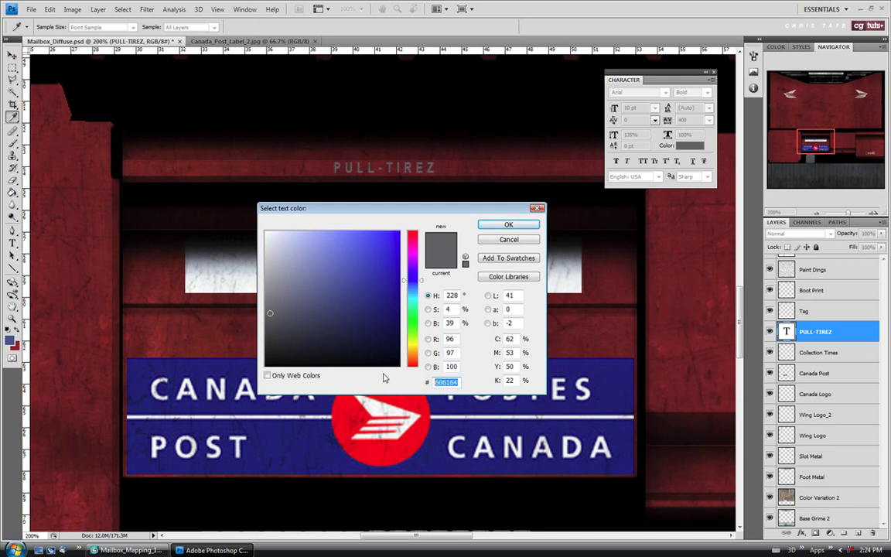
pyautogui.write('475489')
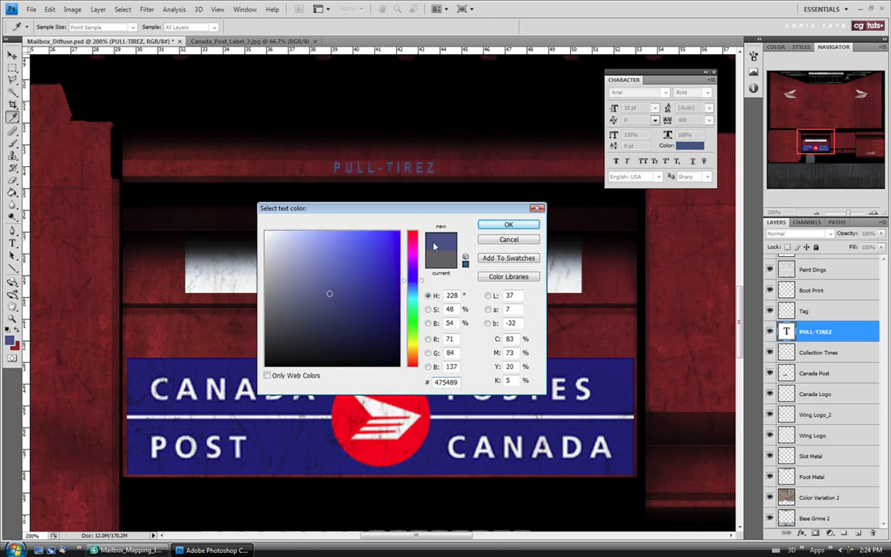
pyautogui.click(509, 224)
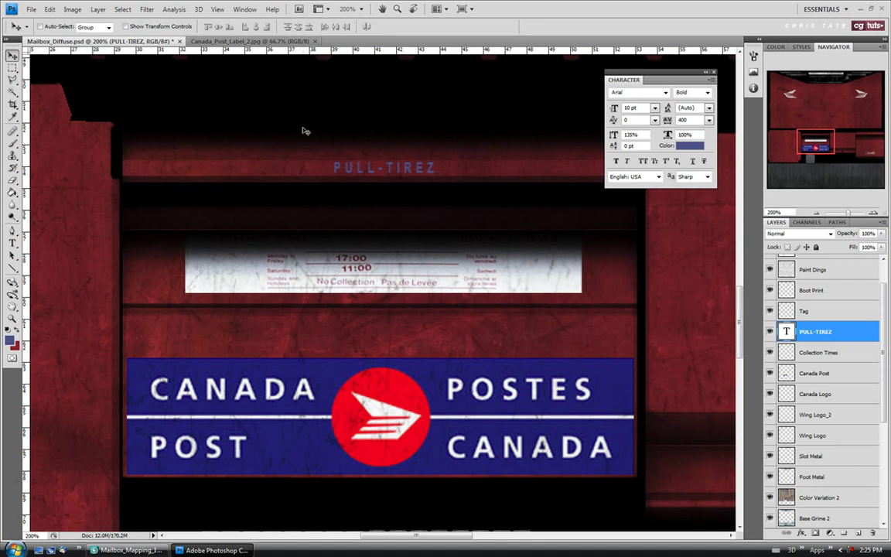
# Add a Multiply Inner Shadow to the PULL-TIREZ layer and set the shadow colour to dark blue 191d6e
pyautogui.click(98, 10)
pyautogui.moveTo(101, 70)
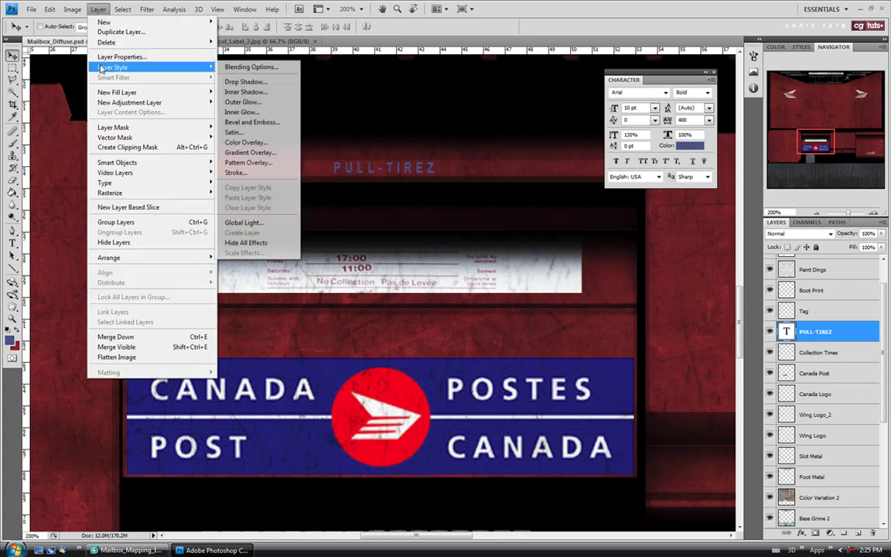
pyautogui.click(244, 93)
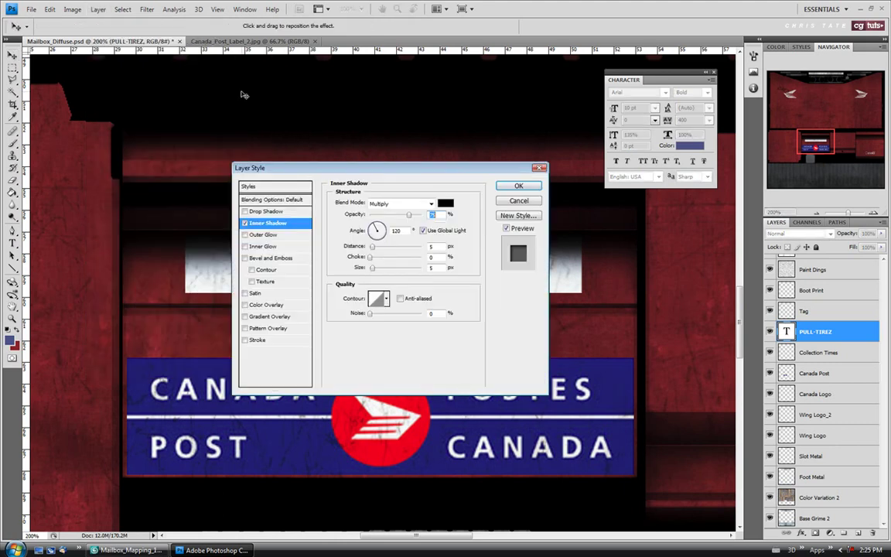
pyautogui.moveTo(390, 174); pyautogui.dragTo(398, 198)
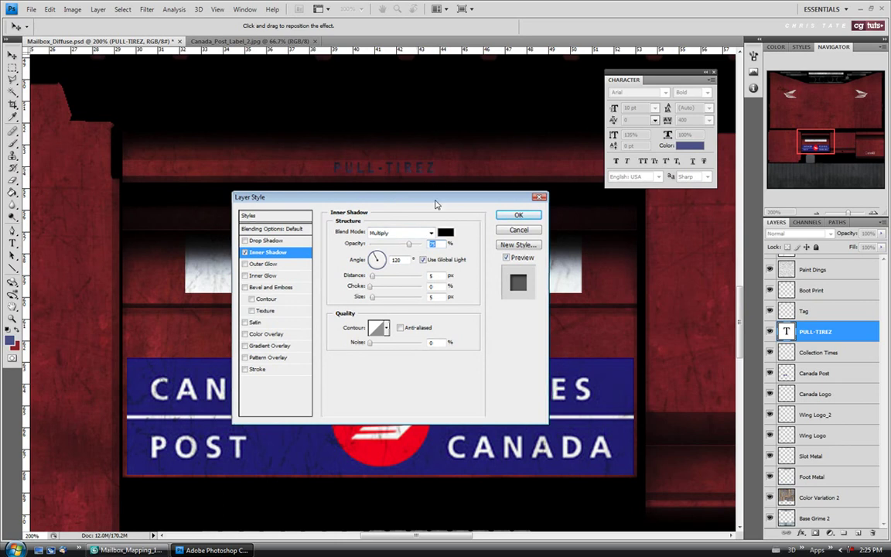
pyautogui.click(445, 232)
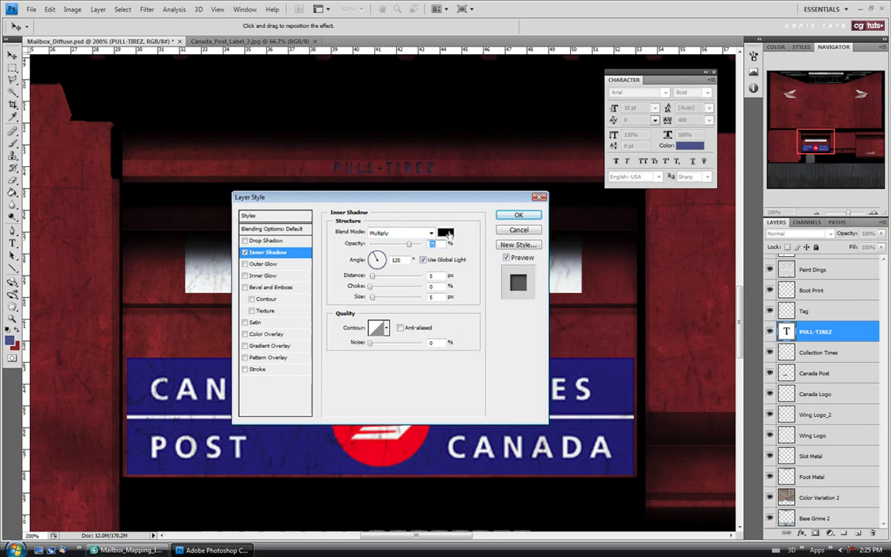
pyautogui.moveTo(431, 215); pyautogui.dragTo(576, 276)
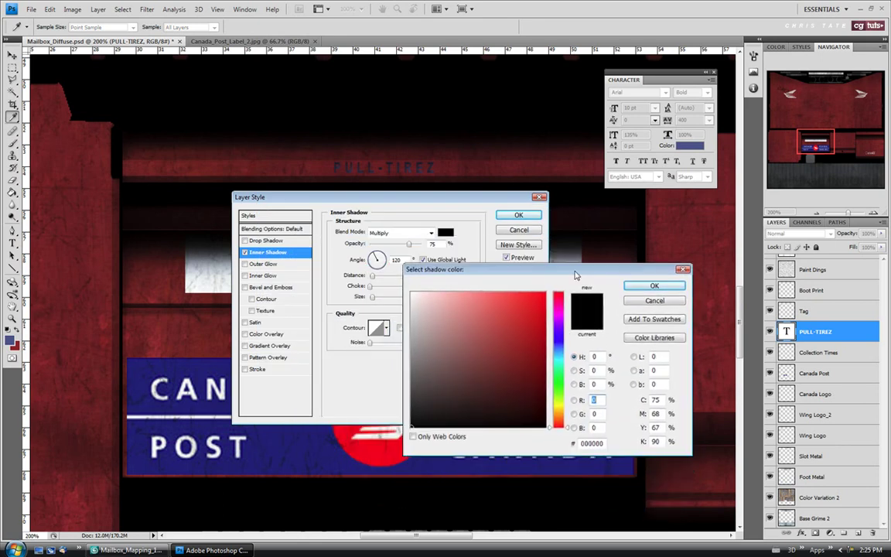
pyautogui.click(559, 341)
pyautogui.moveTo(561, 342); pyautogui.dragTo(561, 342)
pyautogui.moveTo(521, 390)
pyautogui.mouseDown()
pyautogui.moveTo(513, 385)
pyautogui.moveTo(523, 376)
pyautogui.mouseUp()
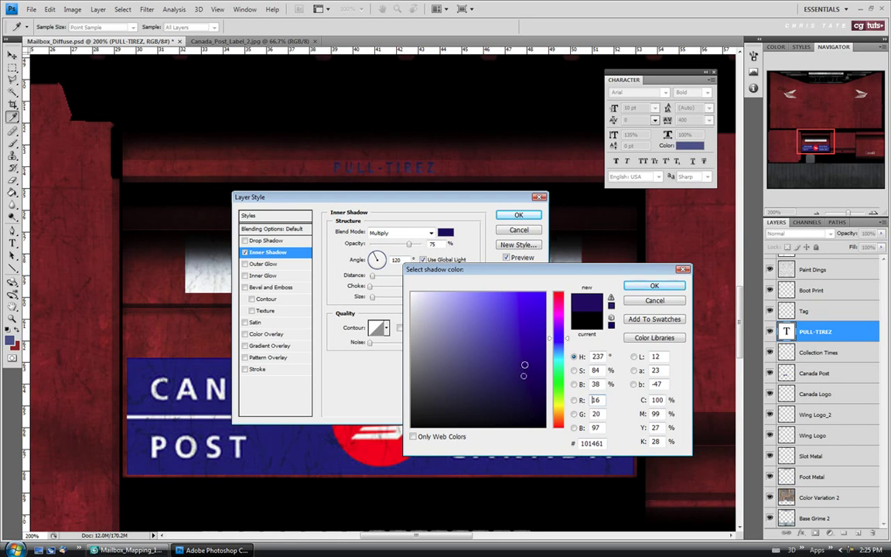
pyautogui.moveTo(528, 397); pyautogui.dragTo(515, 378)
pyautogui.click(514, 369)
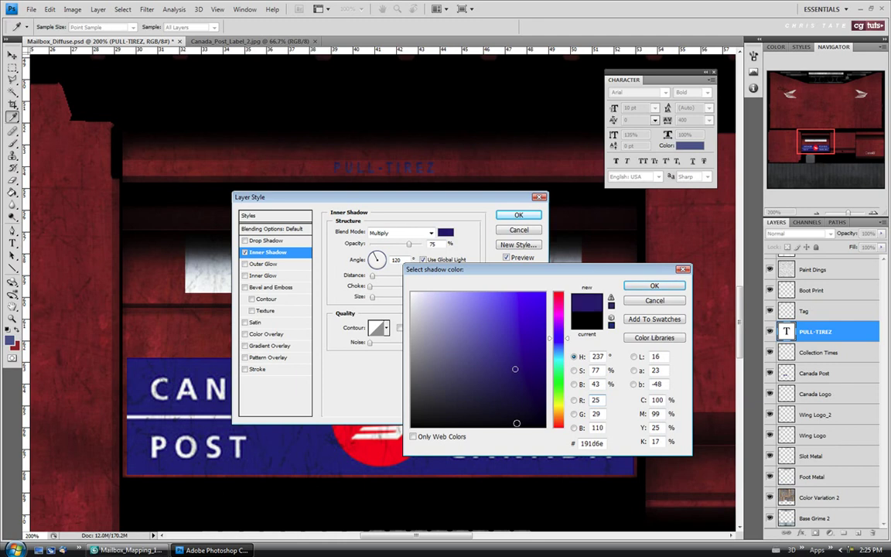
pyautogui.click(654, 285)
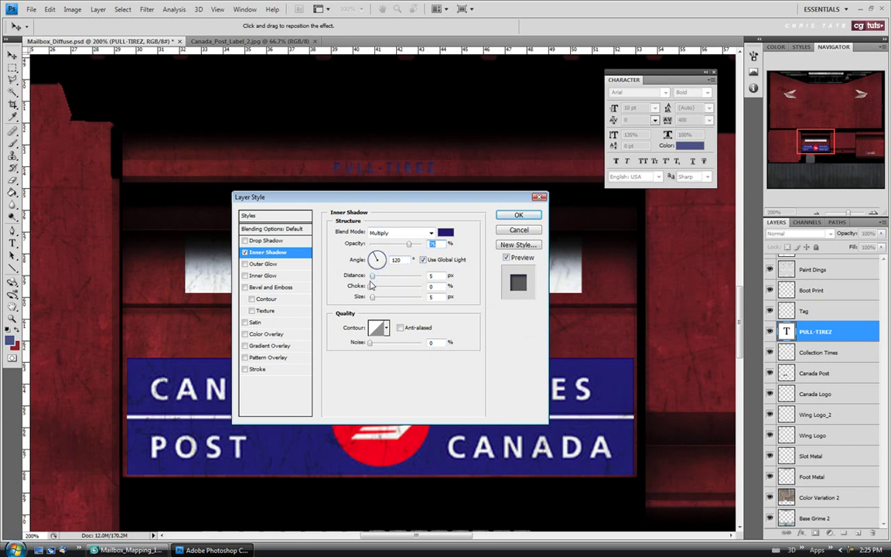
# Set the Inner Shadow's distance to 1 px and size to 0 px, lower its opacity, and apply the layer style
pyautogui.click(372, 278)
pyautogui.click(372, 298)
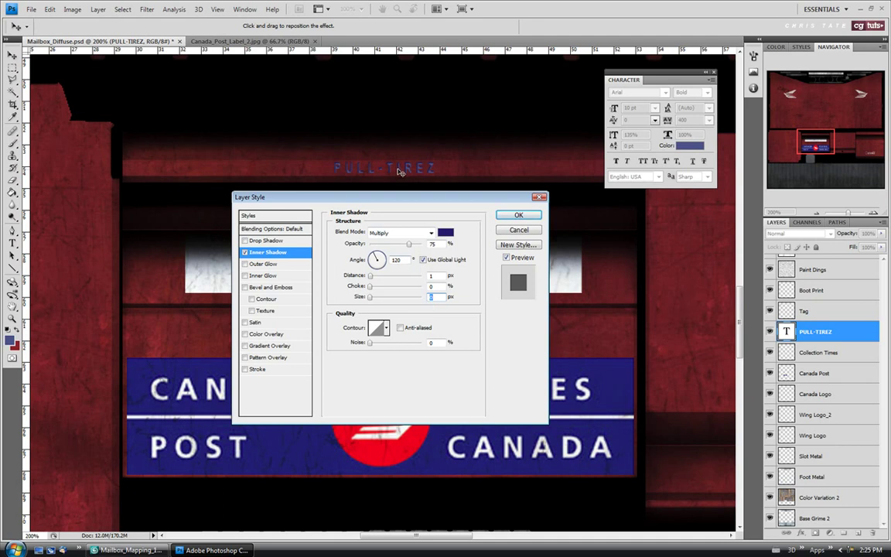
pyautogui.moveTo(409, 245); pyautogui.dragTo(393, 246)
pyautogui.click(522, 217)
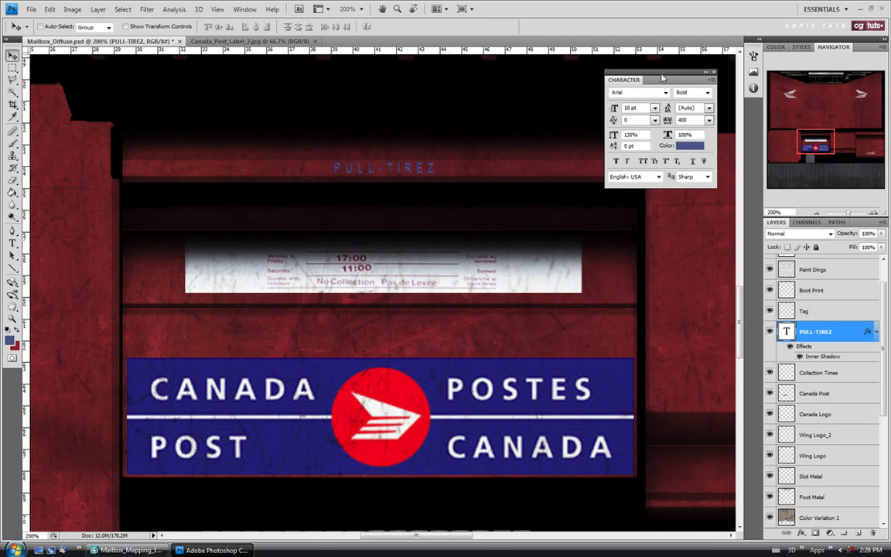
# Shift the PULL-TIREZ text slightly to the right on the red strip and collapse the layer's effects list
pyautogui.moveTo(653, 70); pyautogui.dragTo(667, 54)
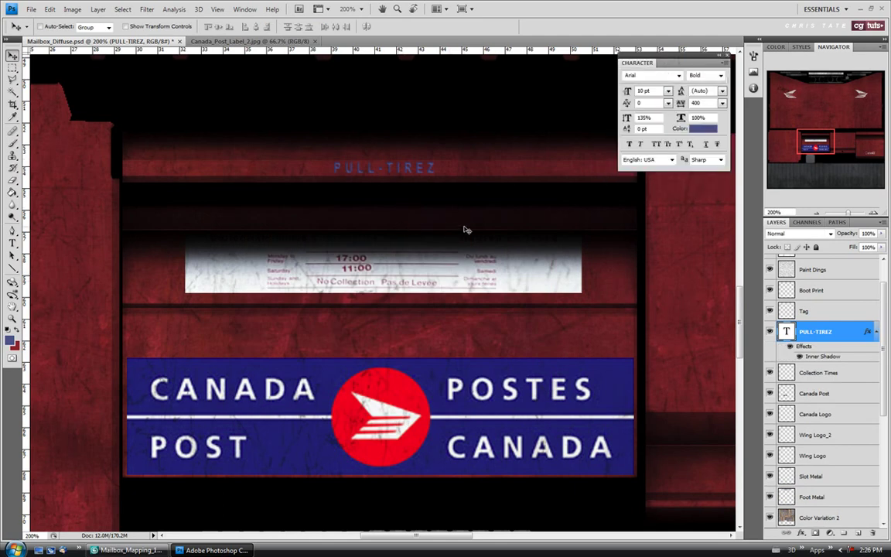
pyautogui.moveTo(399, 219); pyautogui.dragTo(402, 218)
pyautogui.click(876, 331)
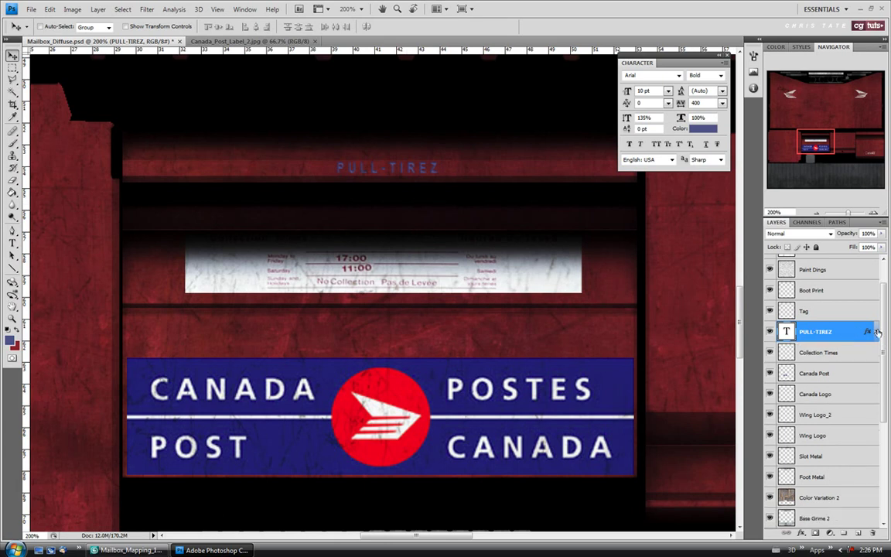
# Check the PUSH-POUSSEZ lettering in the Canada_Post_Label_2.jpg reference photo and save Mailbox_Diffuse.psd
pyautogui.click(218, 40)
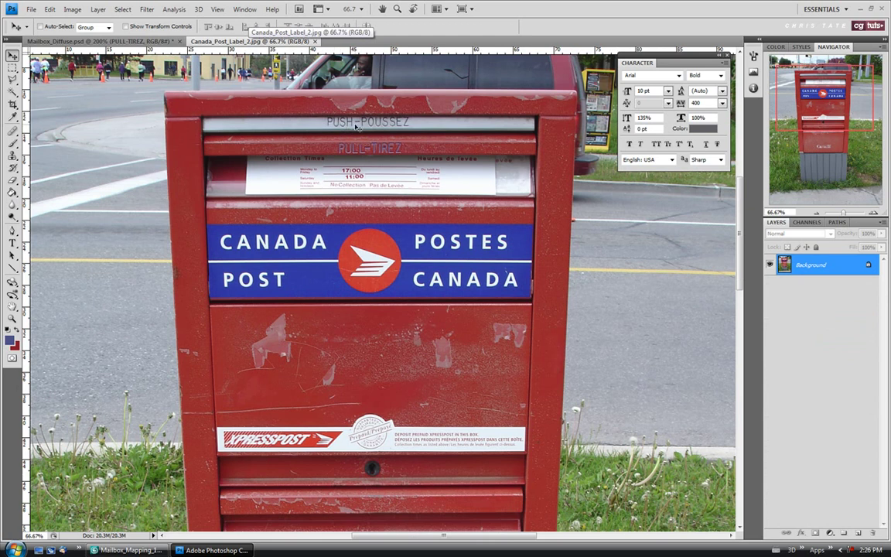
pyautogui.click(96, 40)
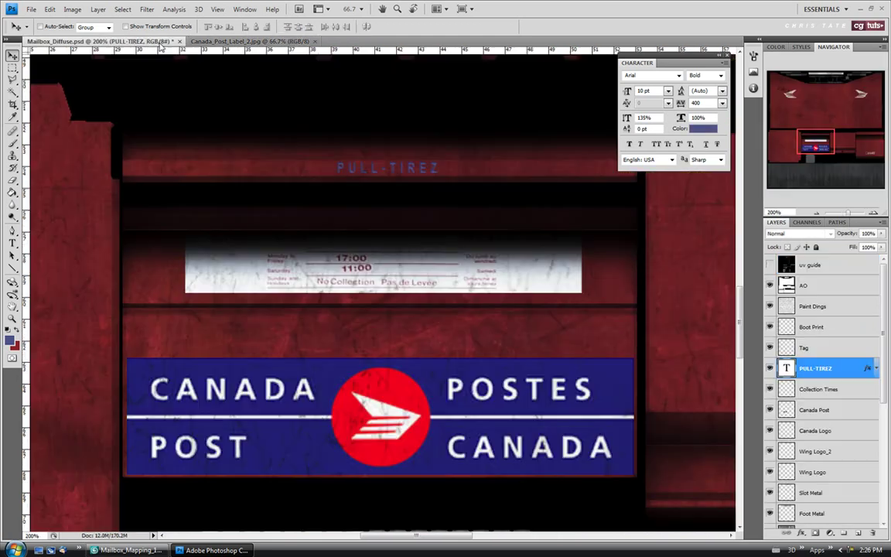
pyautogui.click(31, 9)
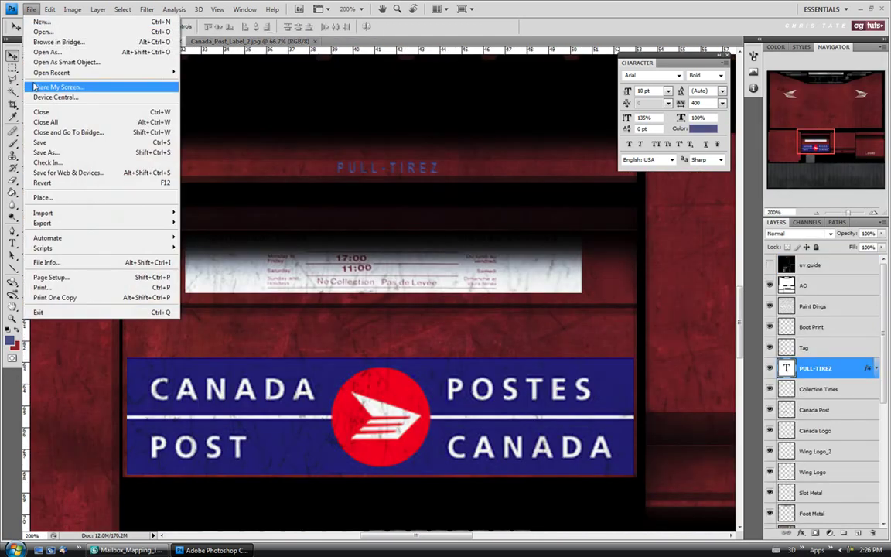
pyautogui.click(29, 143)
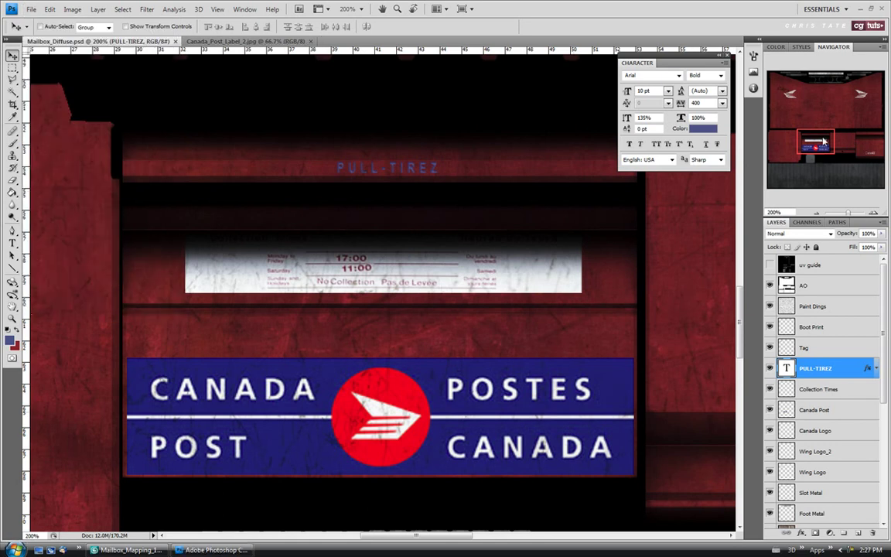
# Start a new text layer directly above Slot Metal, placing the insertion point on the bright metal strip
pyautogui.moveTo(832, 137); pyautogui.dragTo(837, 78)
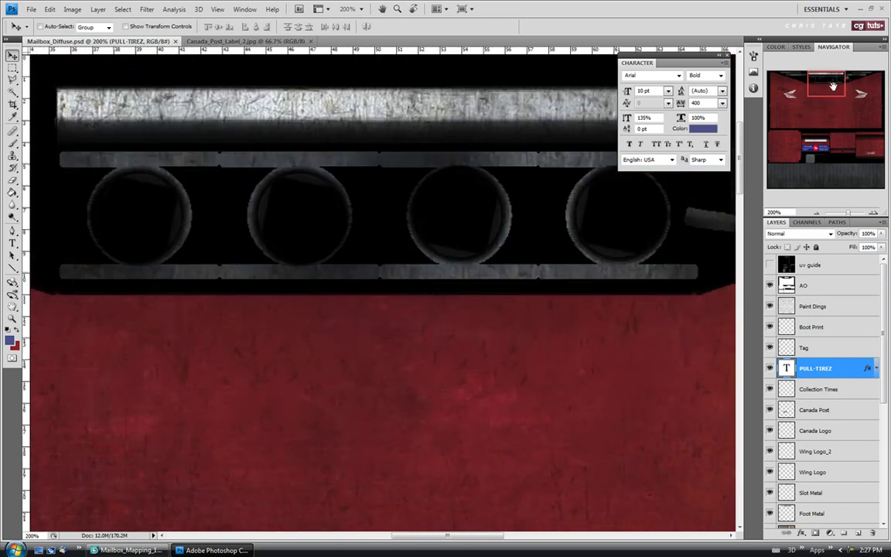
pyautogui.moveTo(689, 65); pyautogui.dragTo(684, 200)
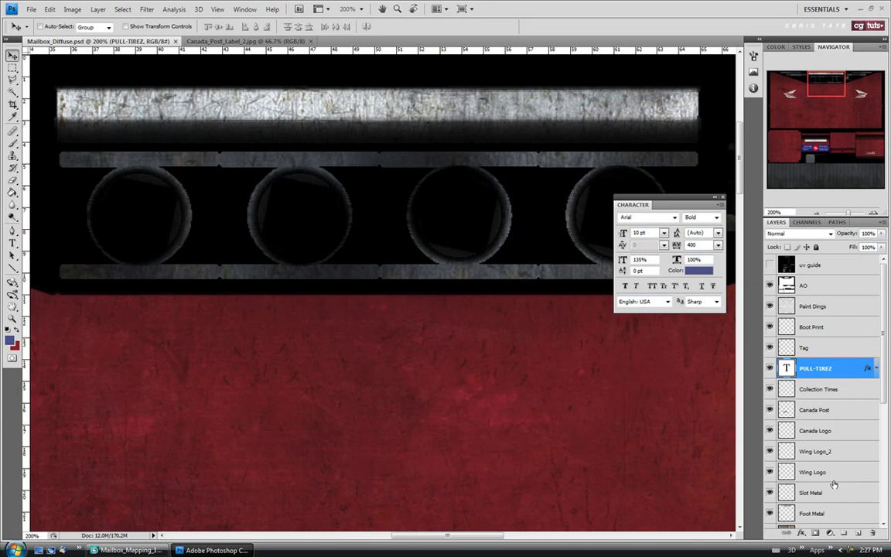
pyautogui.click(811, 494)
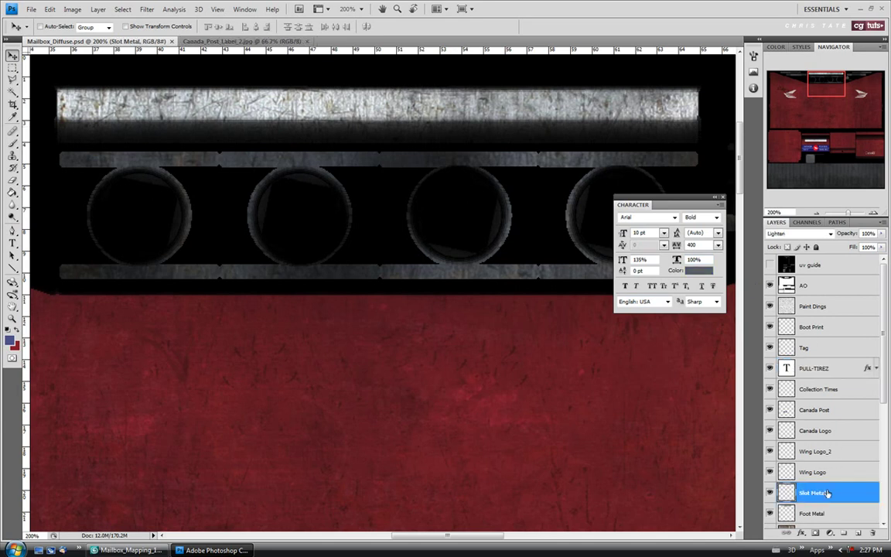
pyautogui.click(12, 243)
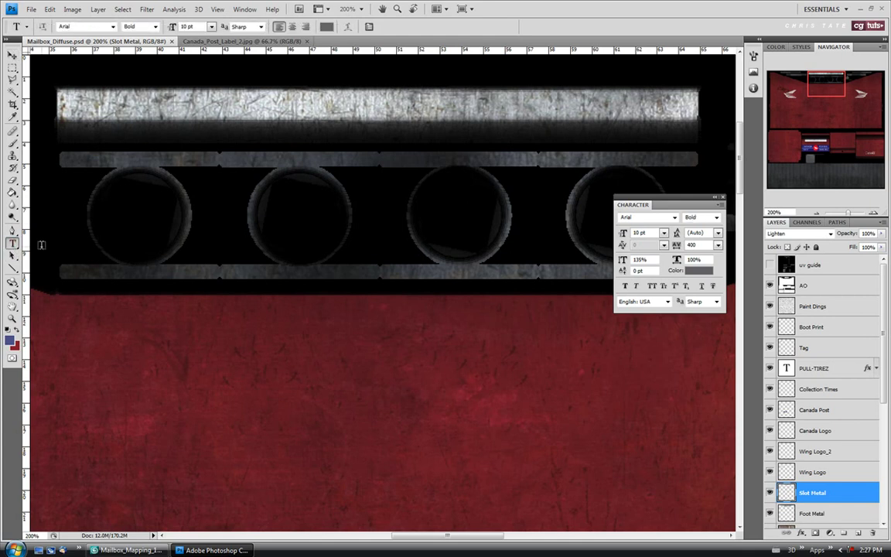
pyautogui.click(303, 103)
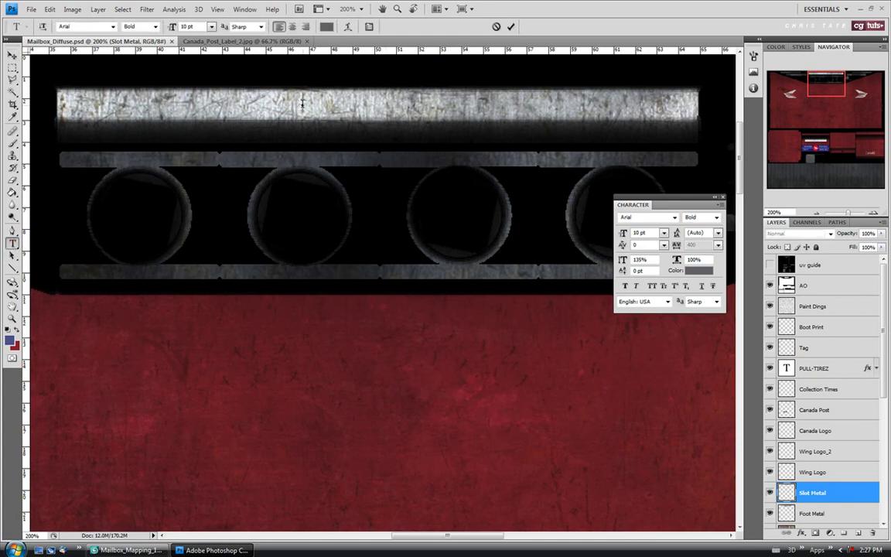
pyautogui.moveTo(657, 198); pyautogui.dragTo(545, 147)
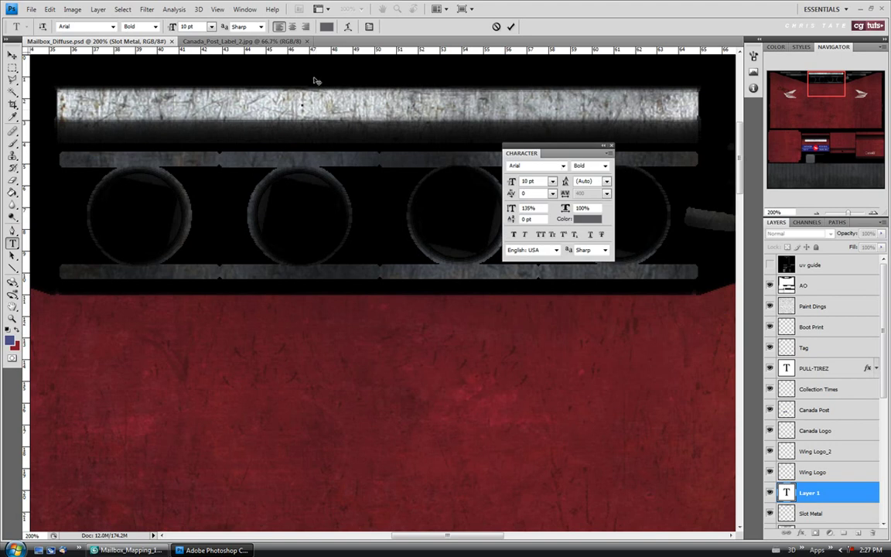
# Set the new text's size to 12 pt and its colour to a darker grey
pyautogui.click(552, 183)
pyautogui.click(543, 268)
pyautogui.click(578, 220)
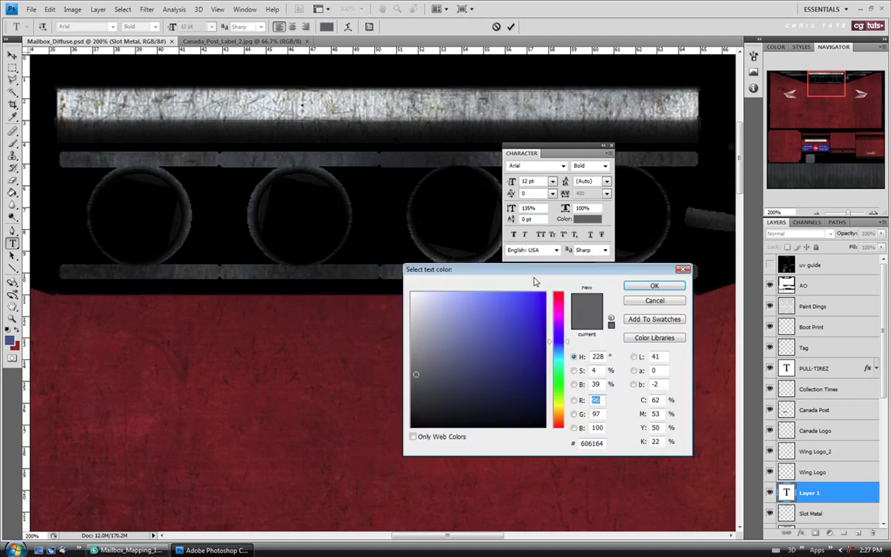
pyautogui.moveTo(416, 375); pyautogui.dragTo(418, 386)
pyautogui.click(655, 285)
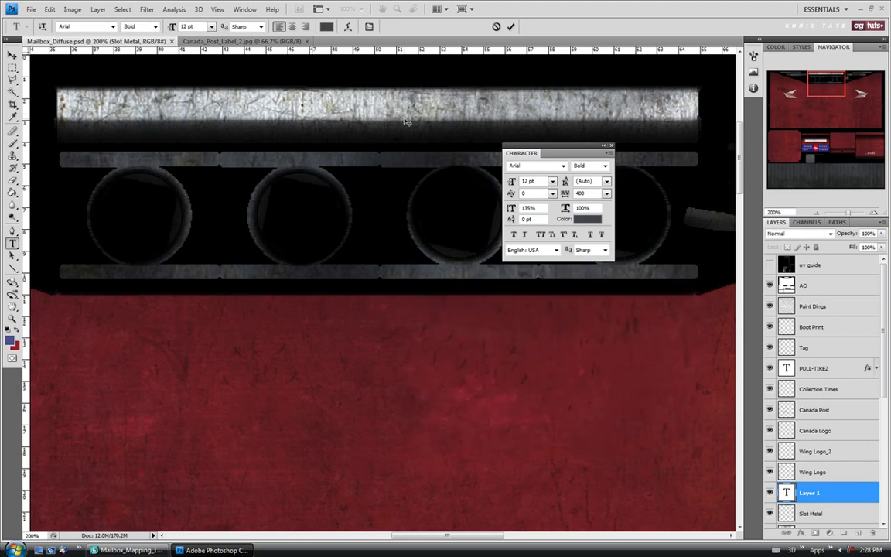
# Enter PUSH-POUSSEZ on the metal strip and compare it with the lettering in the reference photo
pyautogui.write('PUSH')
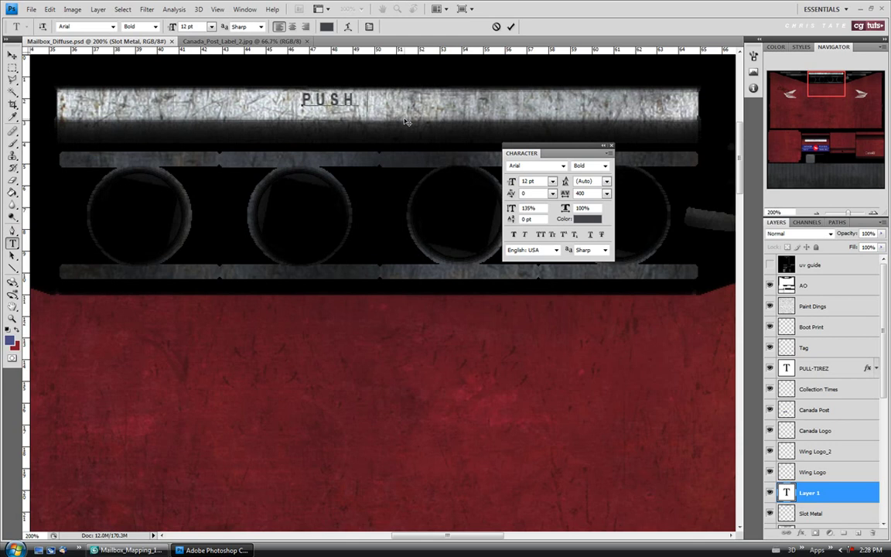
pyautogui.write('-POUSSEZ')
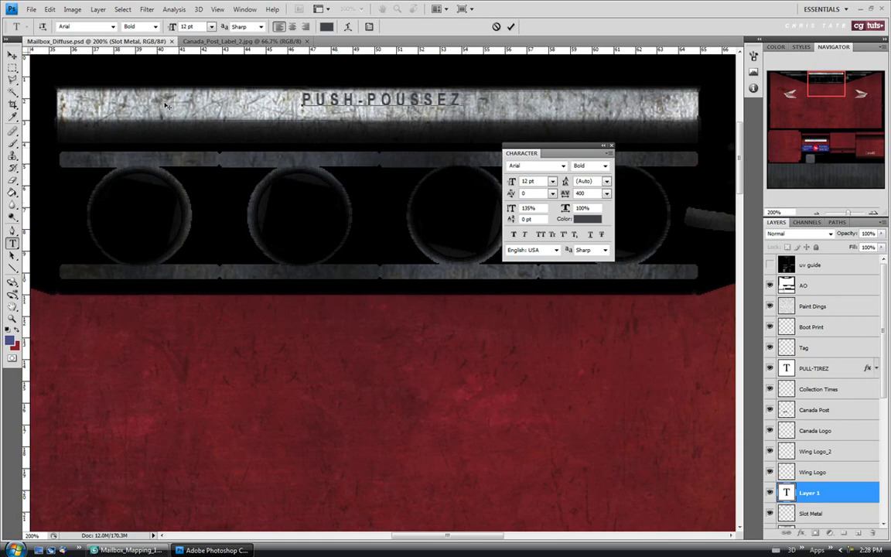
pyautogui.click(234, 43)
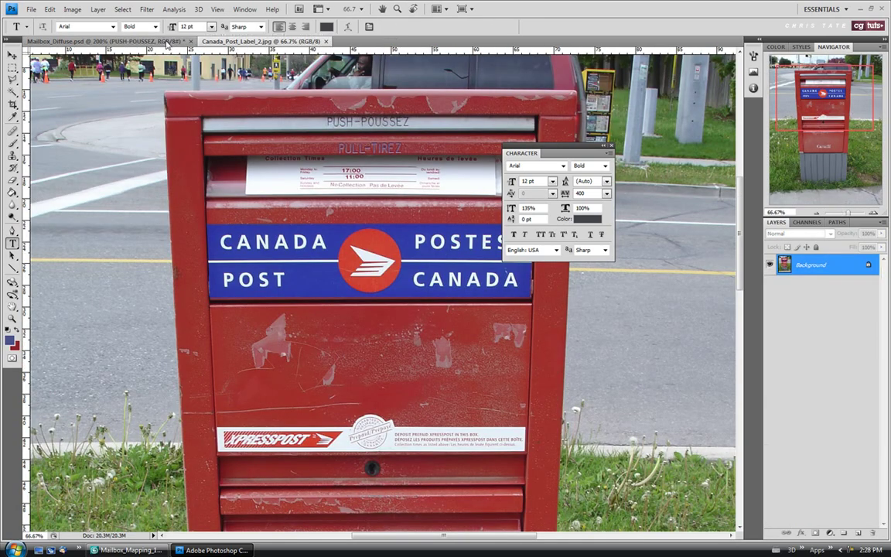
pyautogui.click(166, 43)
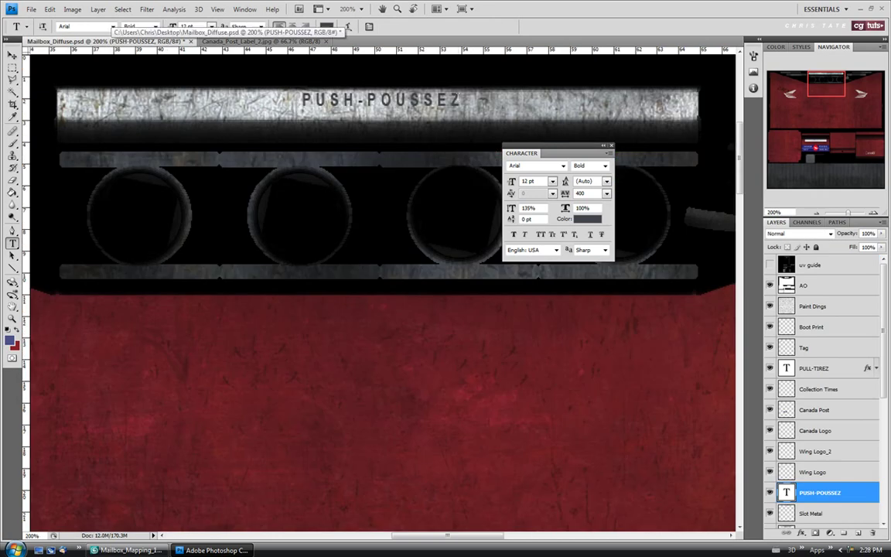
# Enlarge the PUSH-POUSSEZ text to 14 pt and centre it on the metal strip
pyautogui.moveTo(464, 99); pyautogui.dragTo(297, 100)
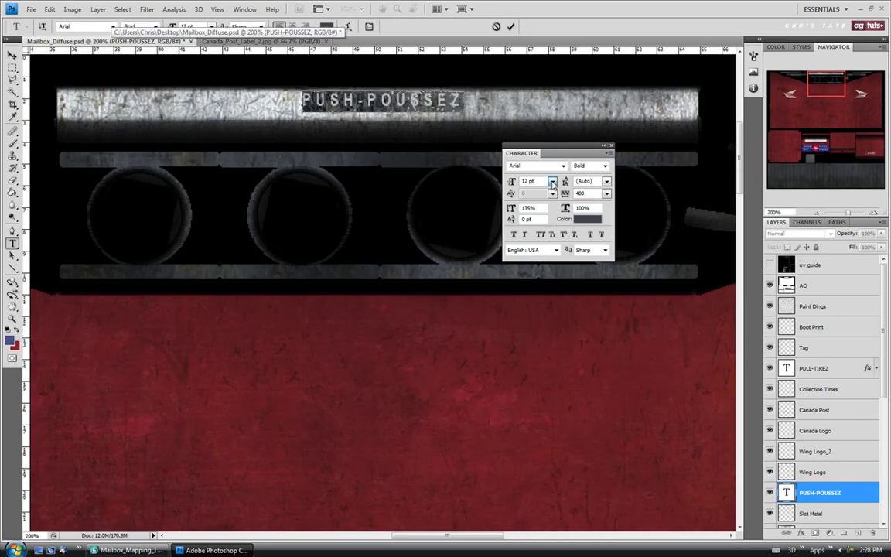
pyautogui.click(553, 181)
pyautogui.click(545, 279)
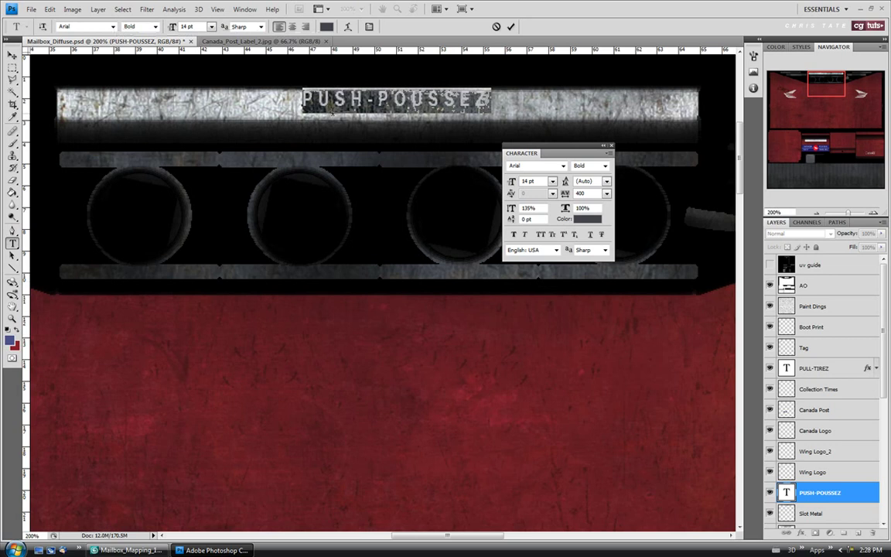
pyautogui.click(13, 55)
pyautogui.moveTo(345, 104); pyautogui.dragTo(367, 122)
pyautogui.press('Up')
pyautogui.press('Up')
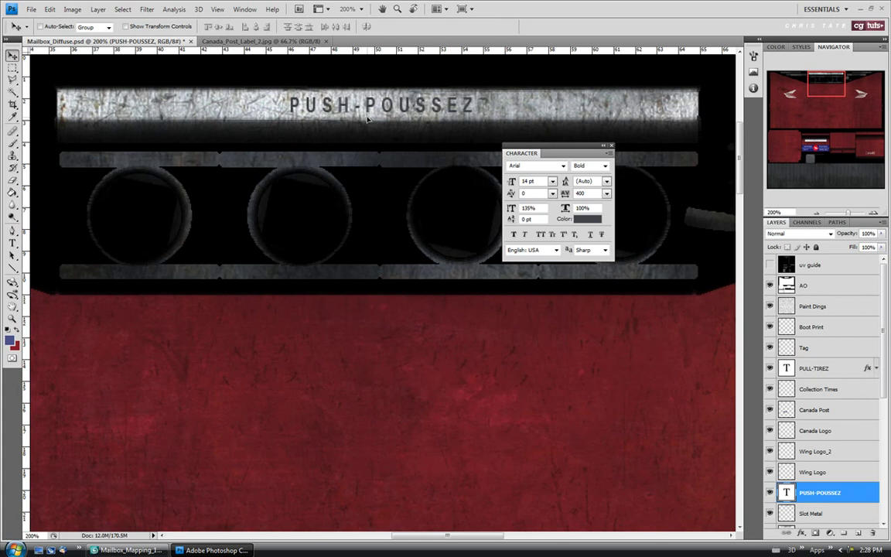
pyautogui.press('Up')
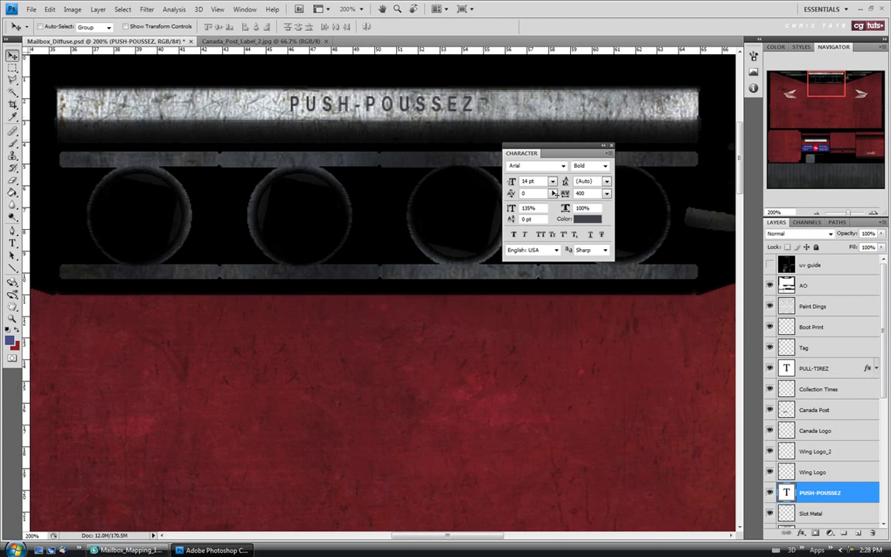
# Change the PUSH-POUSSEZ font style to Regular, compare it with the reference photo, and close the character settings
pyautogui.click(605, 165)
pyautogui.click(595, 178)
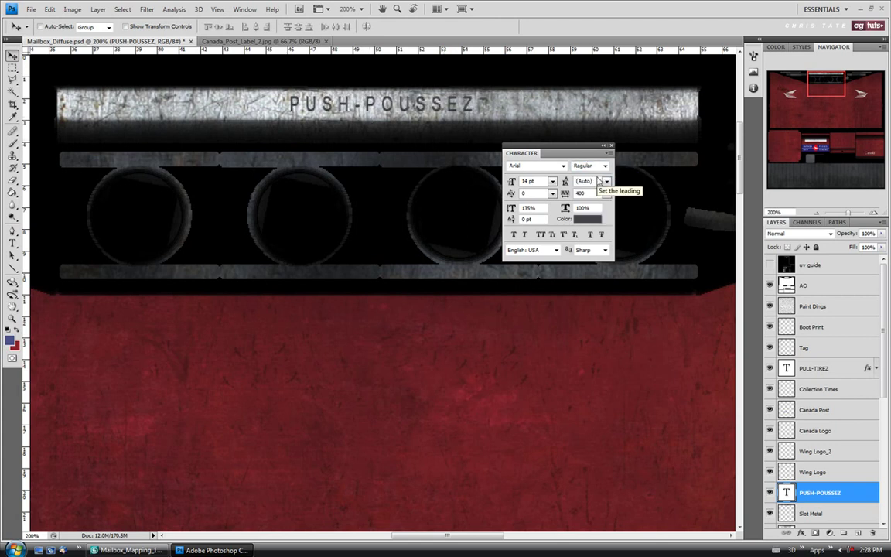
pyautogui.click(307, 42)
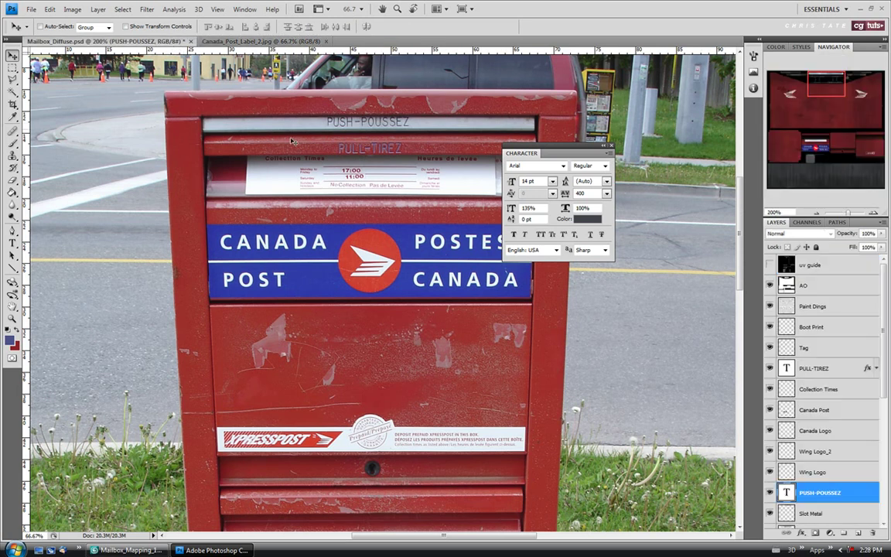
pyautogui.click(153, 41)
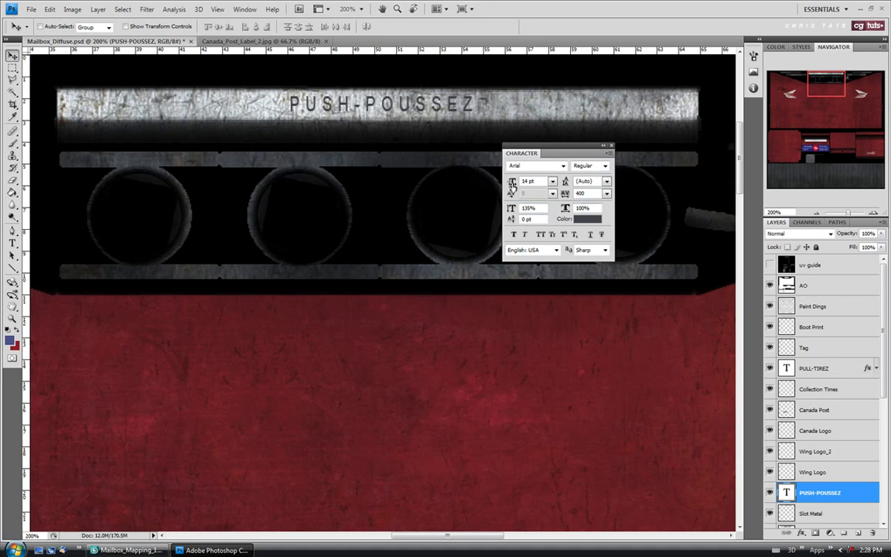
pyautogui.click(610, 146)
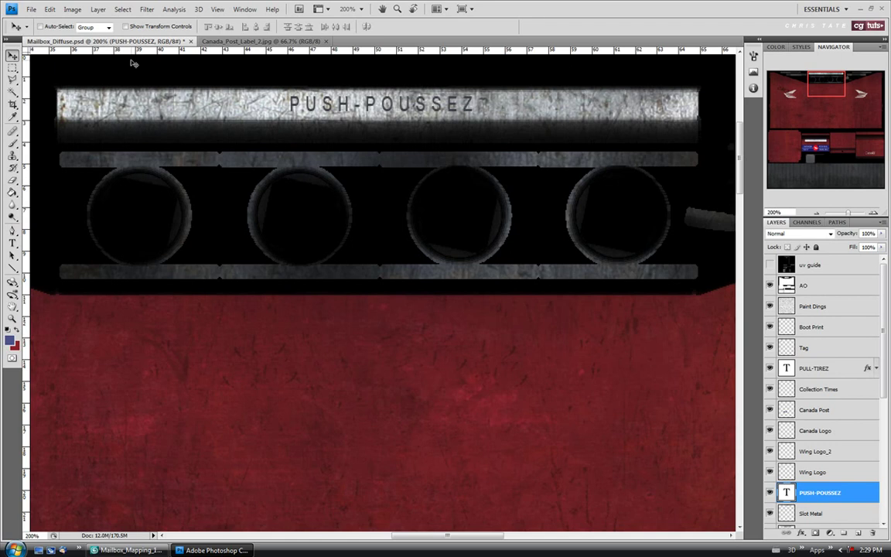
# Add a Multiply Inner Shadow to the PUSH-POUSSEZ layer with a distance of 1 px and a size of 0 px
pyautogui.click(99, 9)
pyautogui.moveTo(100, 70)
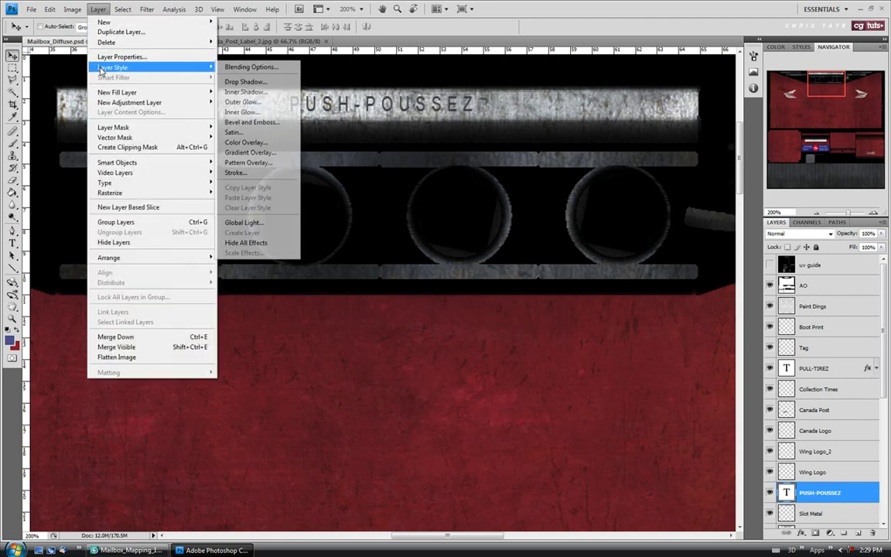
pyautogui.click(231, 92)
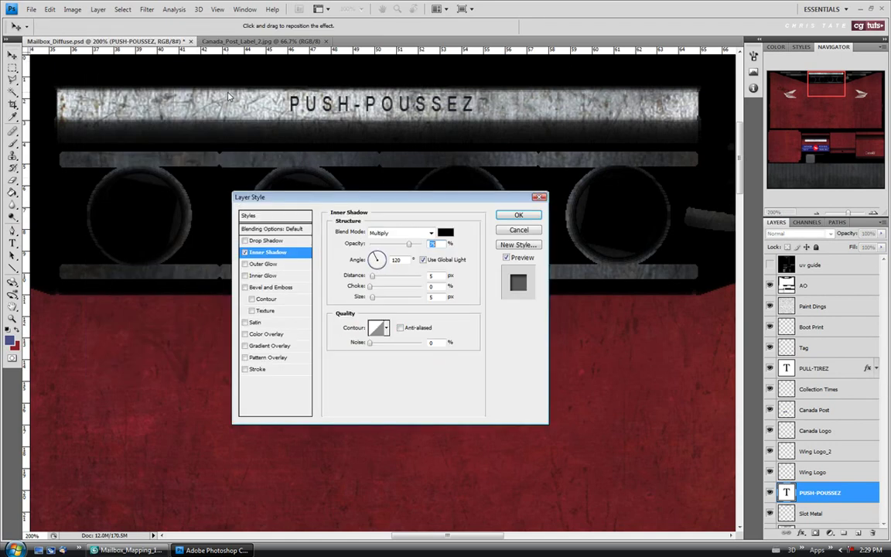
pyautogui.moveTo(400, 198); pyautogui.dragTo(392, 174)
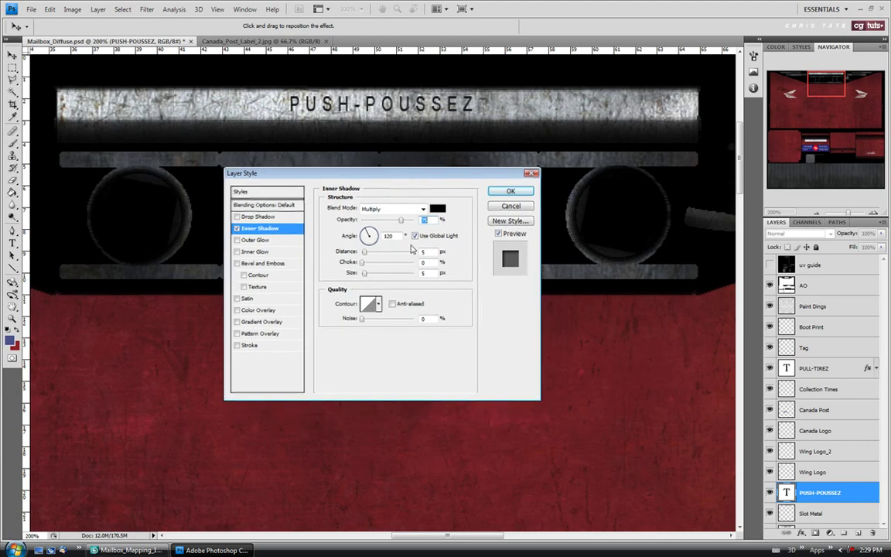
pyautogui.moveTo(366, 256); pyautogui.dragTo(361, 274)
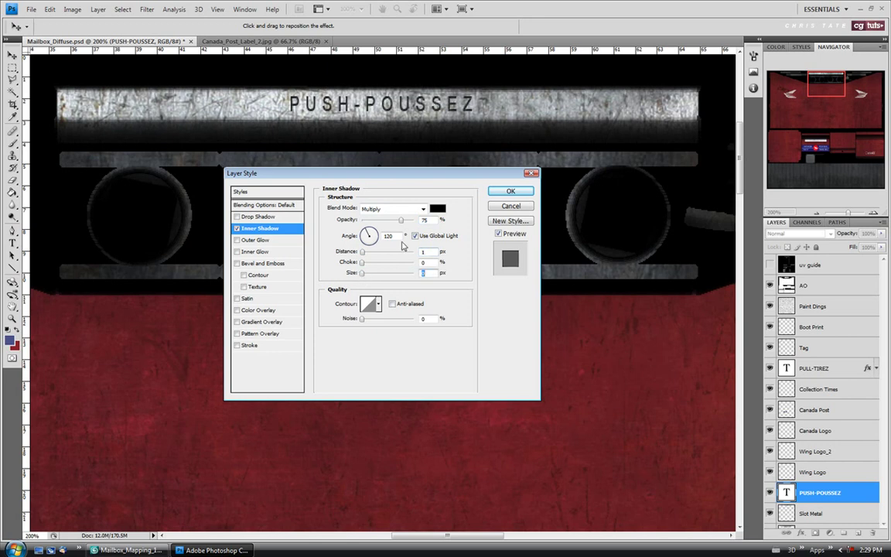
# Set the Inner Shadow's colour to a medium warm grey
pyautogui.click(437, 208)
pyautogui.click(413, 380)
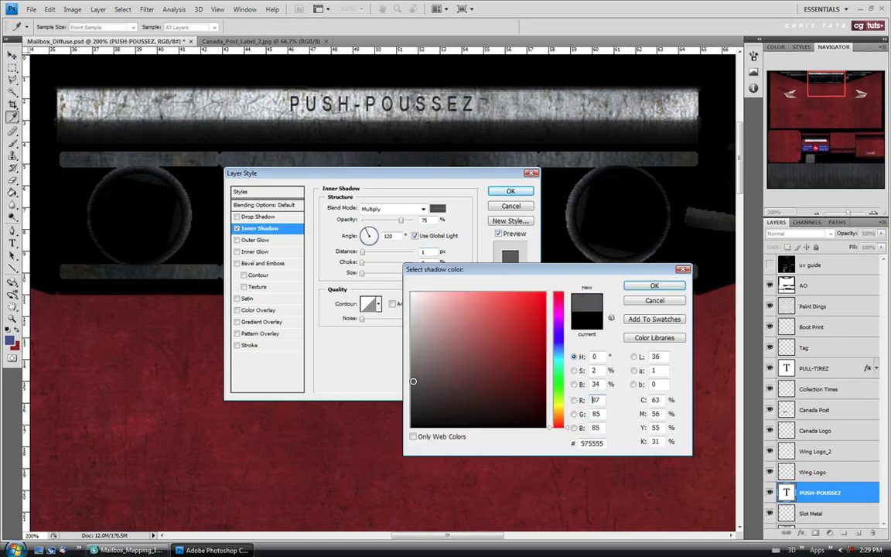
pyautogui.click(413, 368)
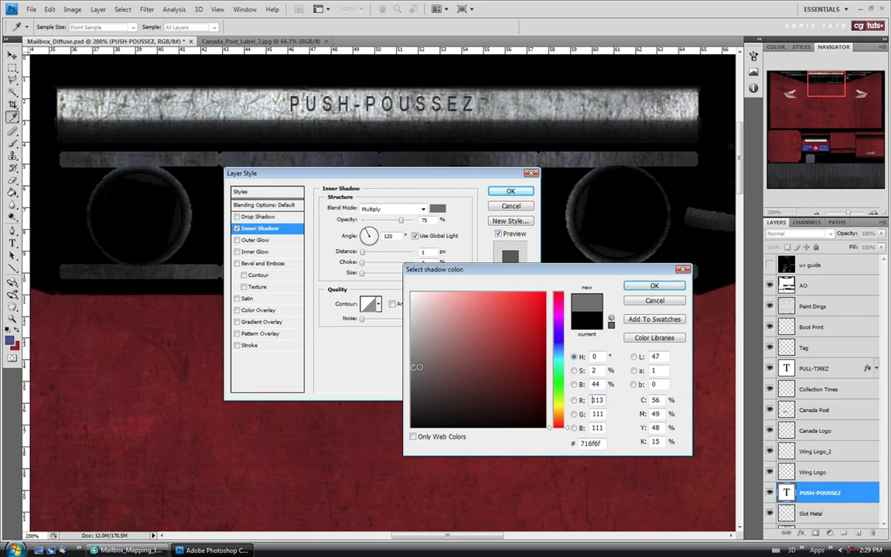
pyautogui.click(419, 359)
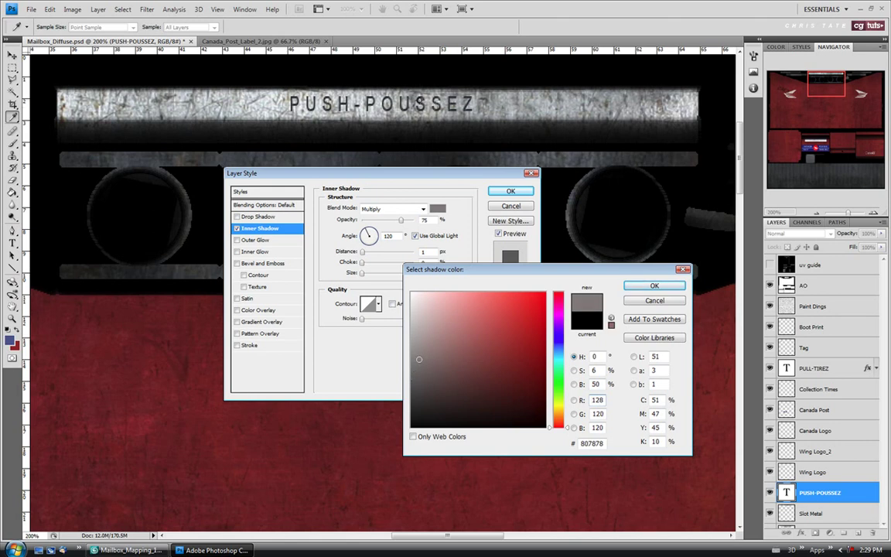
pyautogui.moveTo(422, 357)
pyautogui.mouseDown()
pyautogui.moveTo(417, 372)
pyautogui.moveTo(419, 361)
pyautogui.mouseUp()
pyautogui.press('Return')
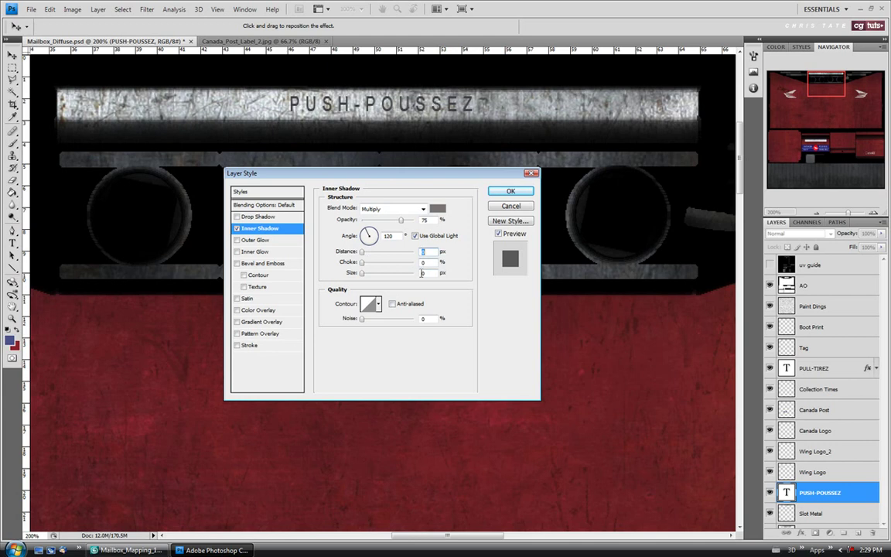
# Lower the Inner Shadow's opacity and apply the layer style to the PUSH-POUSSEZ text
pyautogui.moveTo(400, 221); pyautogui.dragTo(386, 225)
pyautogui.doubleClick(424, 220)
pyautogui.click(510, 192)
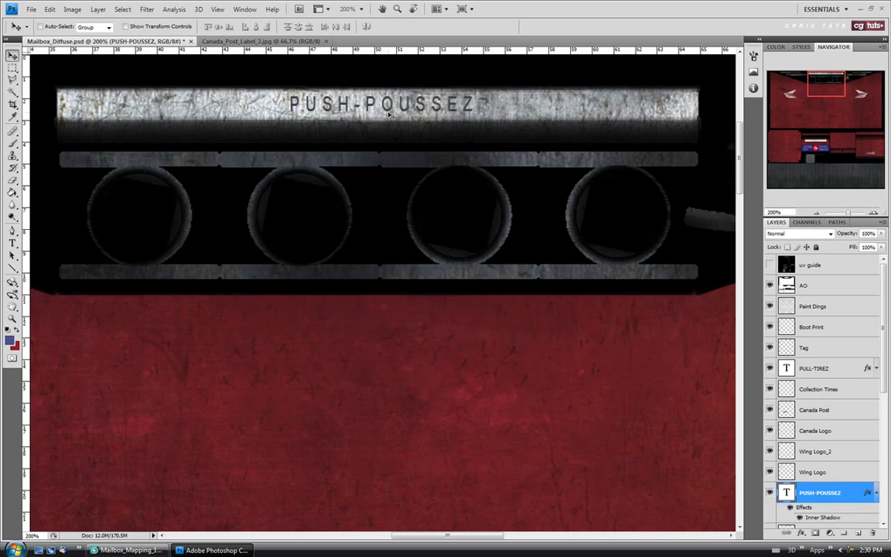
# Show the uv guide layer and nudge the PUSH-POUSSEZ text down slightly to centre it within the strip's outline
pyautogui.click(769, 265)
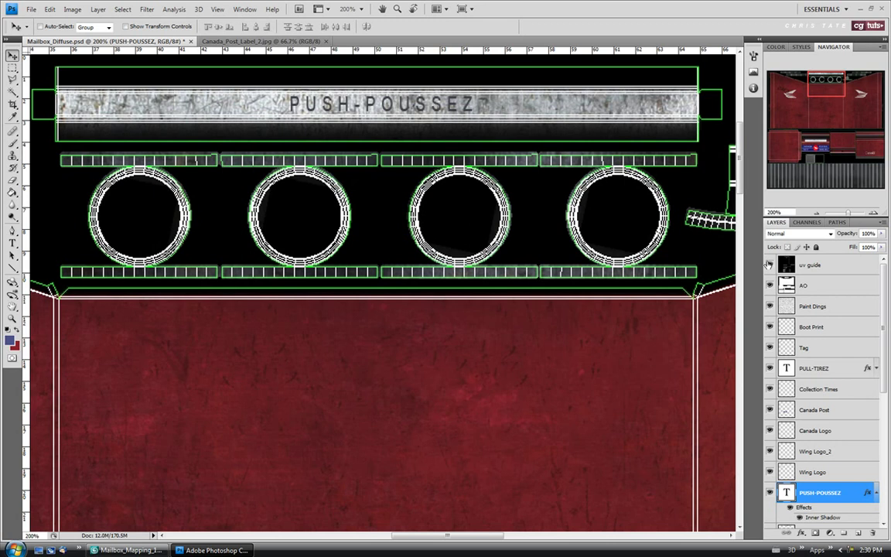
pyautogui.press('Down')
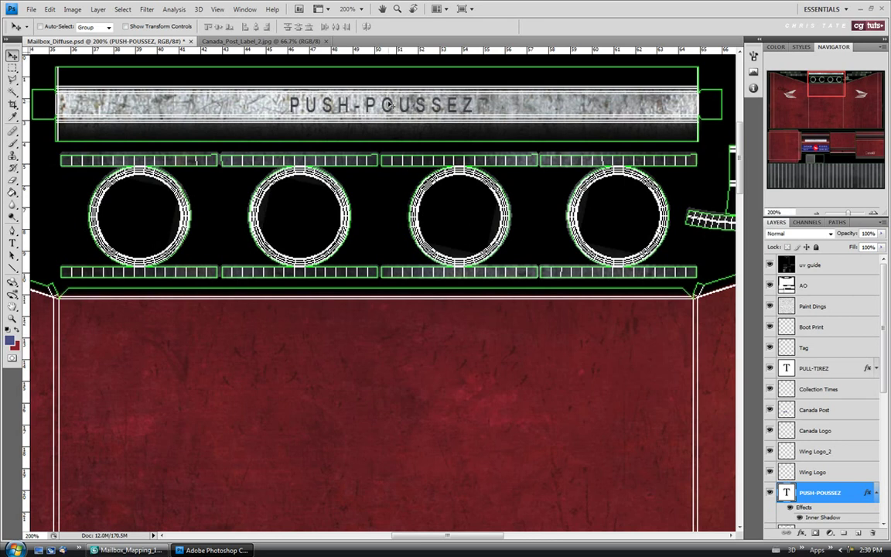
# Hide the uv guide layer, collapse the PUSH-POUSSEZ layer's effects list and save the mailbox diffuse texture
pyautogui.click(769, 265)
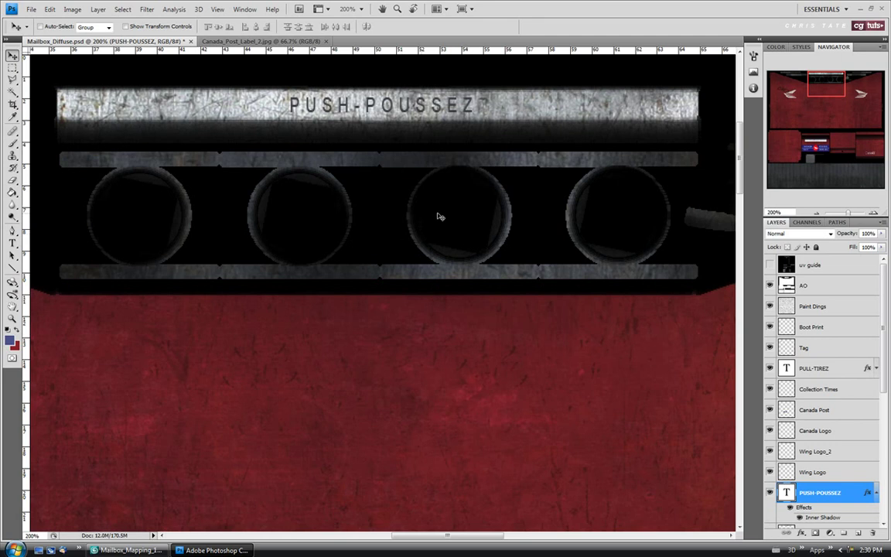
pyautogui.click(876, 493)
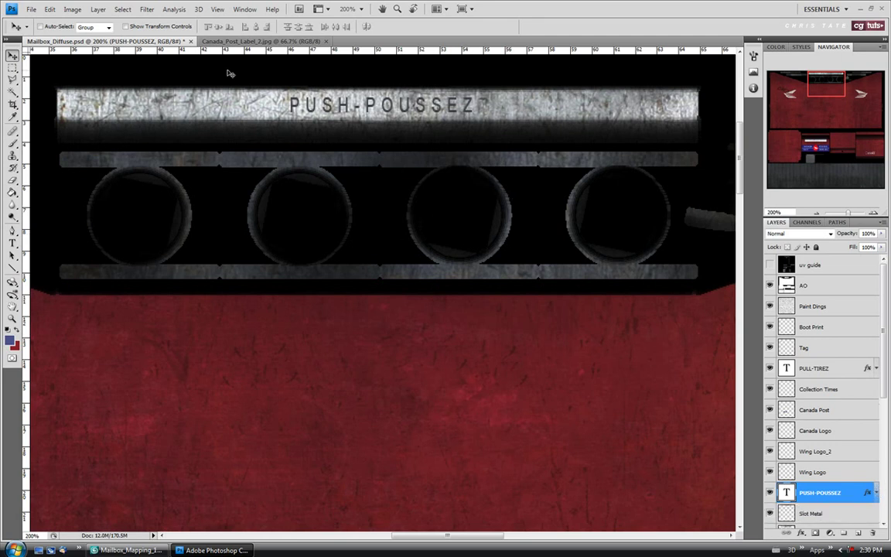
pyautogui.click(30, 9)
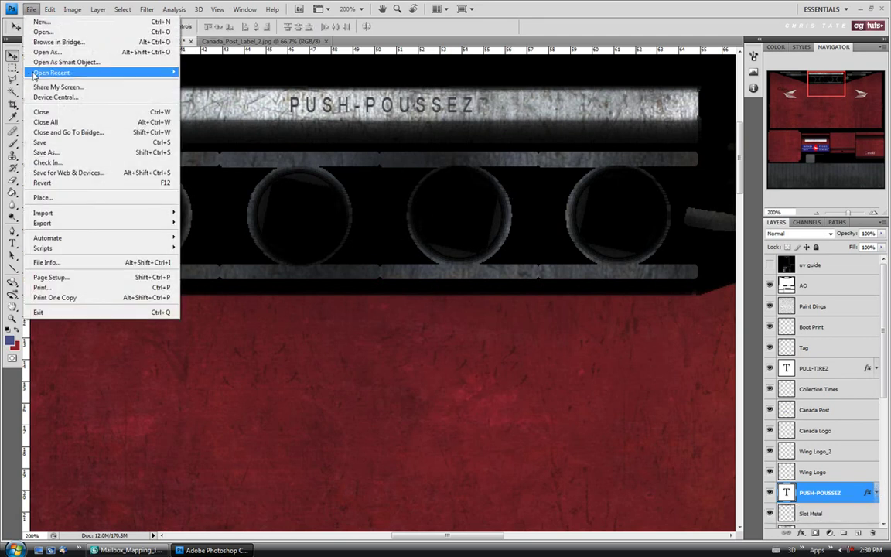
pyautogui.click(39, 142)
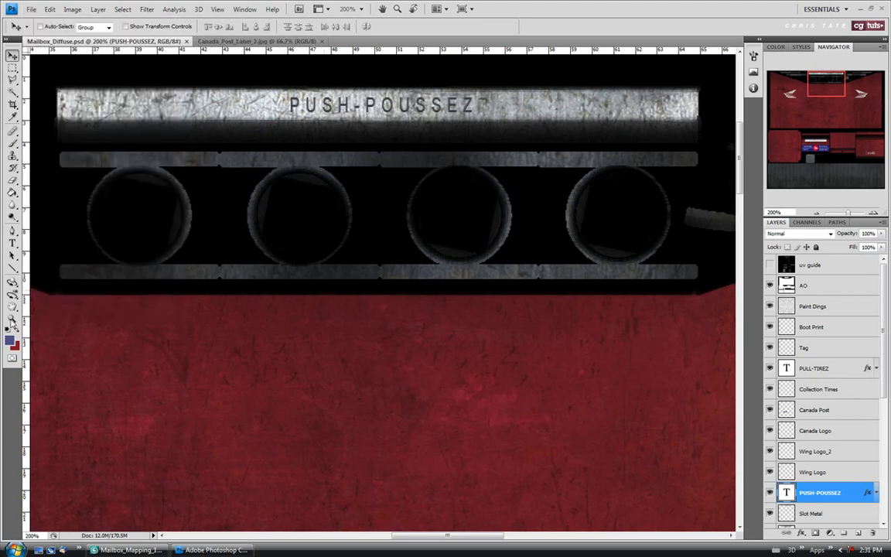
# Close the Canada_Post_Label_2.jpg reference image, keeping the whole Mailbox_Diffuse.psd texture in view
pyautogui.press('z')
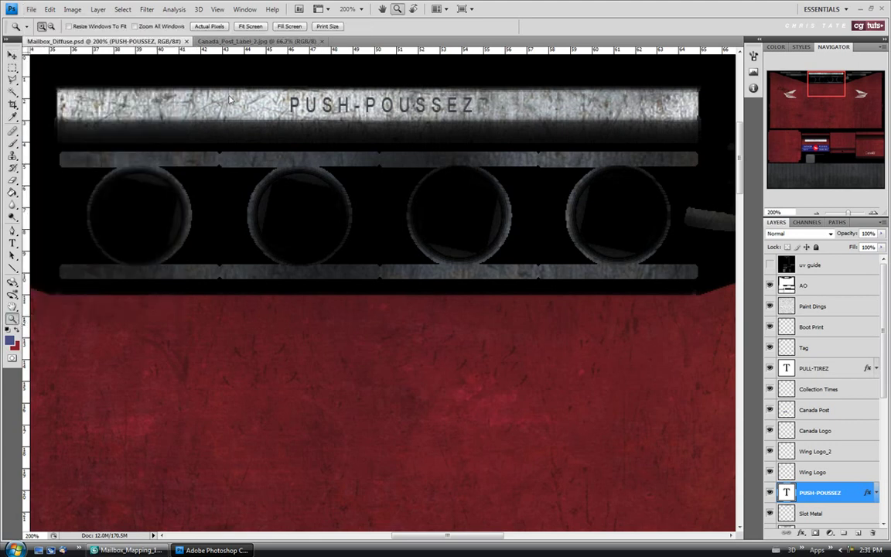
pyautogui.click(250, 25)
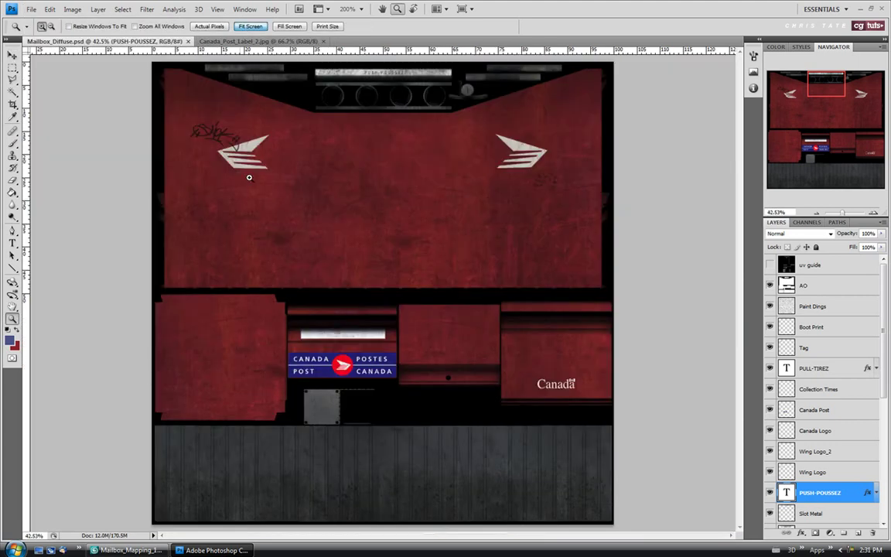
pyautogui.click(323, 41)
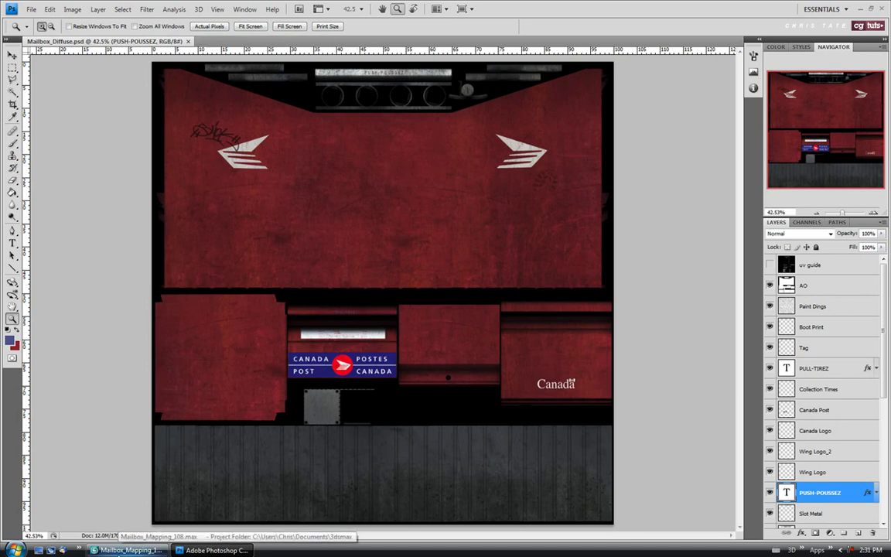
# Switch to 3ds Max and examine the PUSH-POUSSEZ and PULL-TIREZ lettering up close on the mailbox model's front
pyautogui.click(118, 550)
pyautogui.scroll(5, 370, 228)
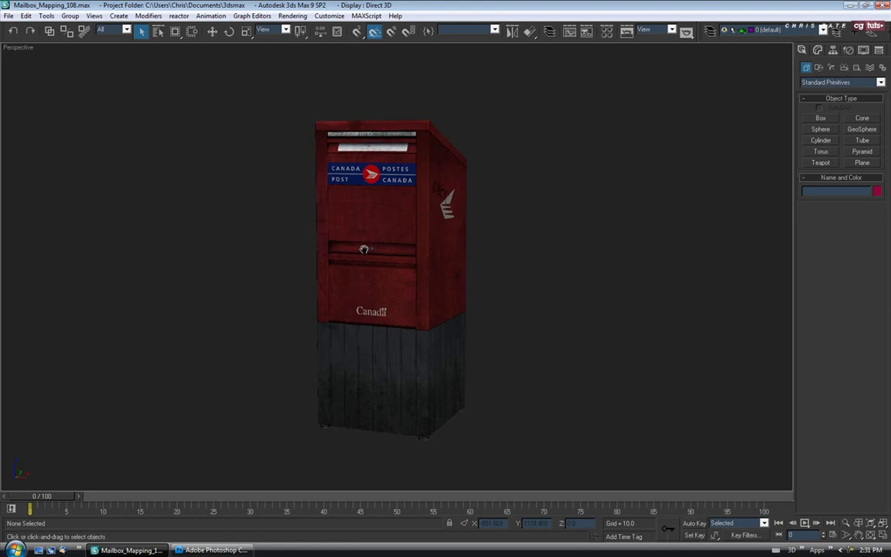
pyautogui.moveTo(370, 228); pyautogui.dragTo(374, 269)
pyautogui.scroll(-3, 363, 360)
pyautogui.scroll(3, 397, 333)
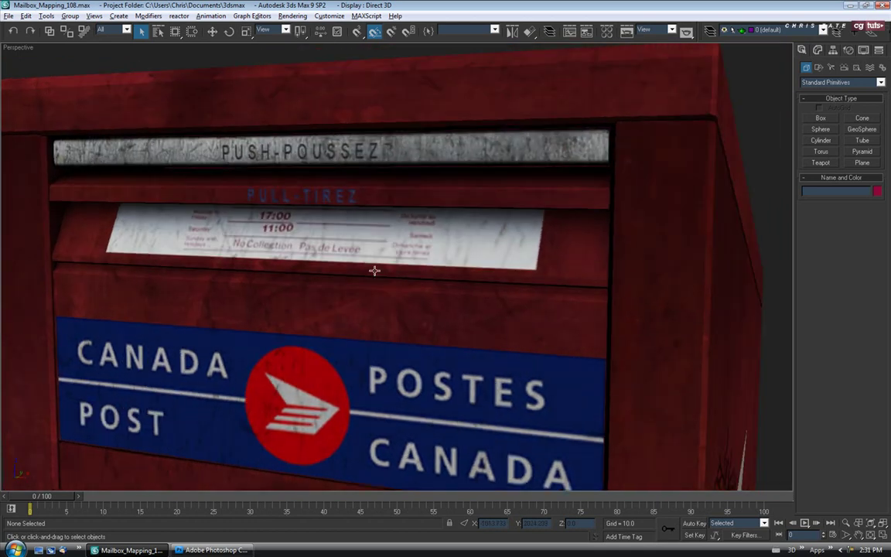
pyautogui.moveTo(284, 169); pyautogui.dragTo(421, 211)
pyautogui.moveTo(363, 207); pyautogui.dragTo(363, 284)
pyautogui.scroll(-5, 361, 284)
pyautogui.scroll(2, 327, 151)
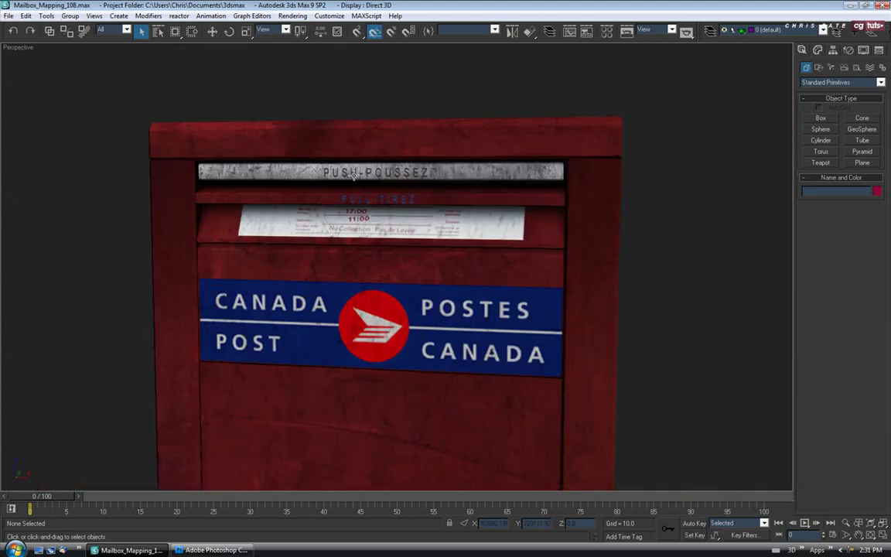
# Switch back to Photoshop, move the PUSH-POUSSEZ text slightly up on the metal strip and save the texture
pyautogui.hotkey('alt', 'Tab')
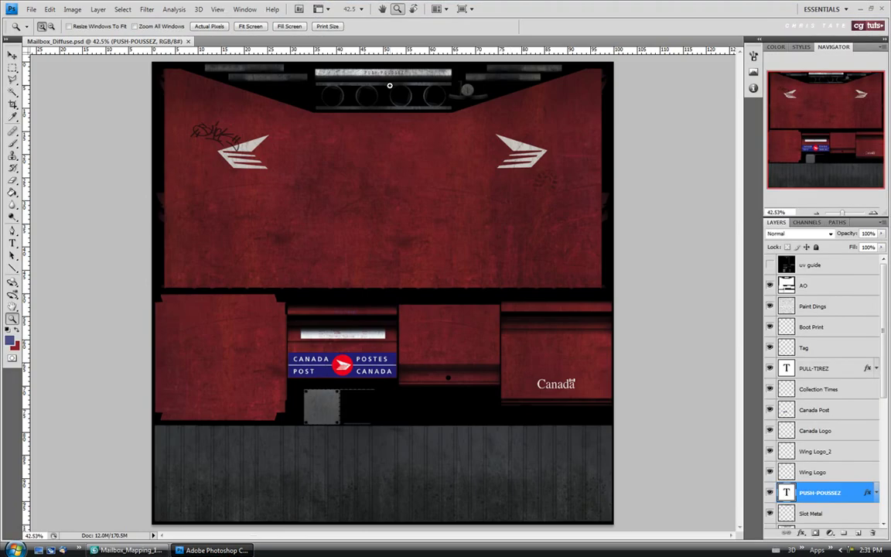
pyautogui.click(387, 94)
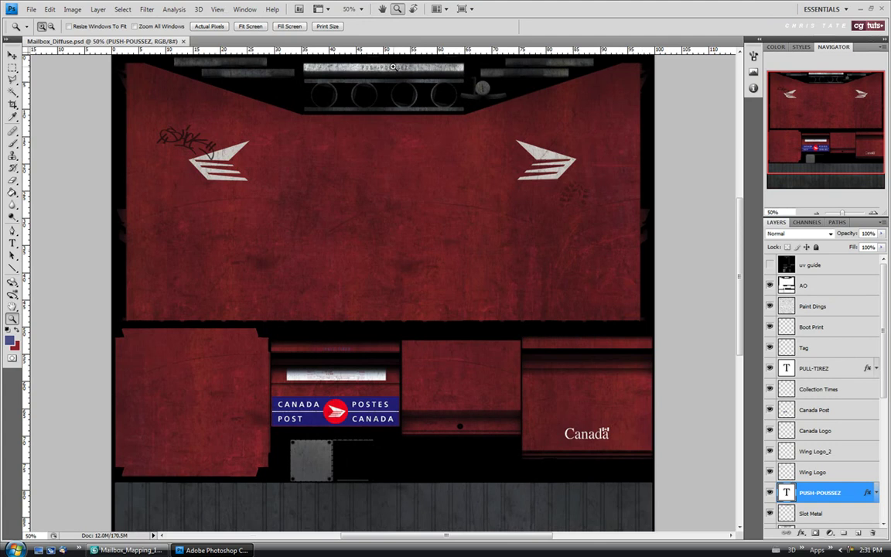
pyautogui.moveTo(393, 68); pyautogui.dragTo(422, 68)
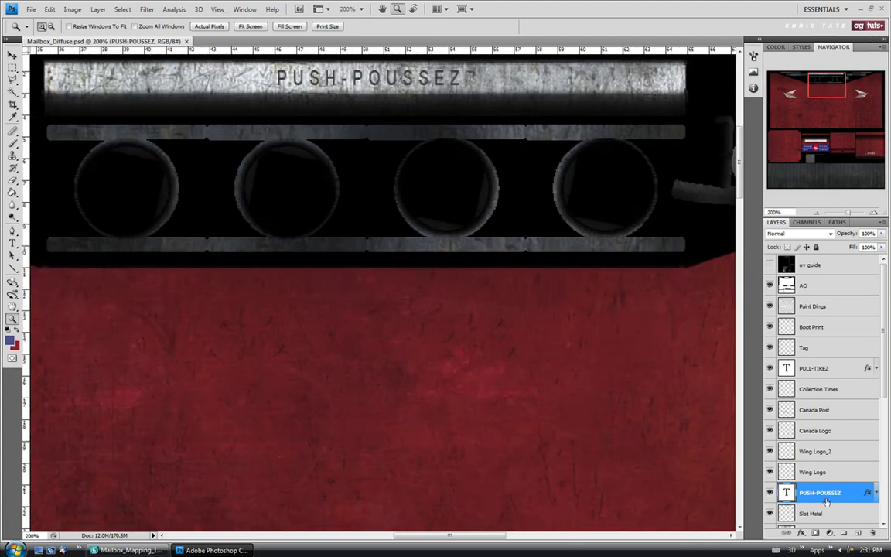
pyautogui.click(12, 55)
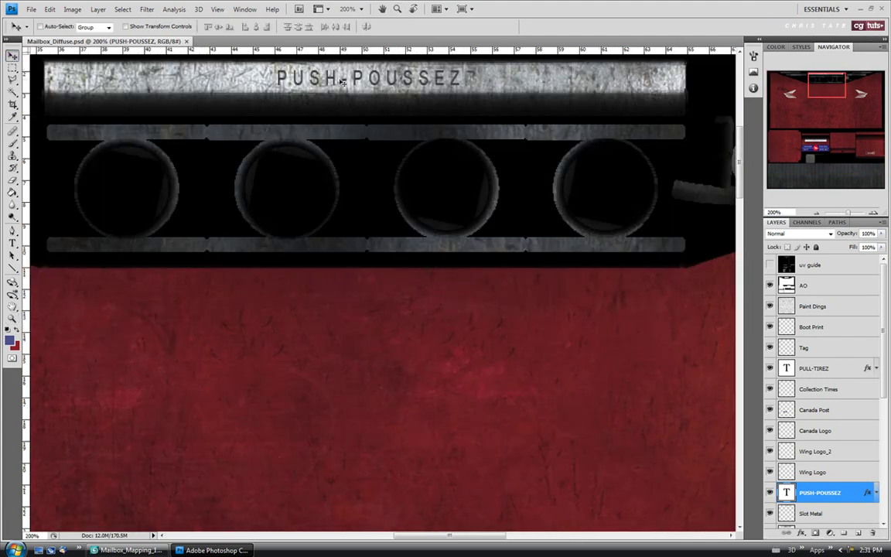
pyautogui.moveTo(342, 79); pyautogui.dragTo(339, 78)
pyautogui.press('Down')
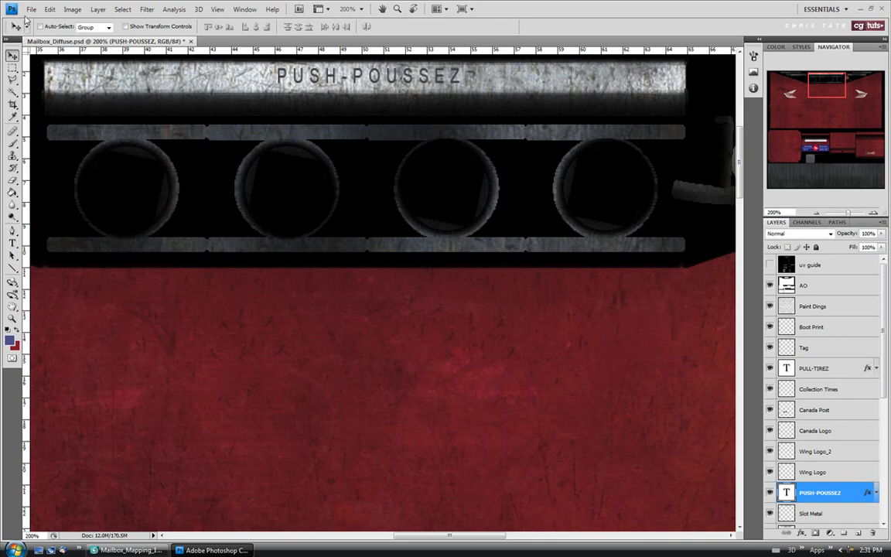
pyautogui.click(31, 10)
pyautogui.click(37, 143)
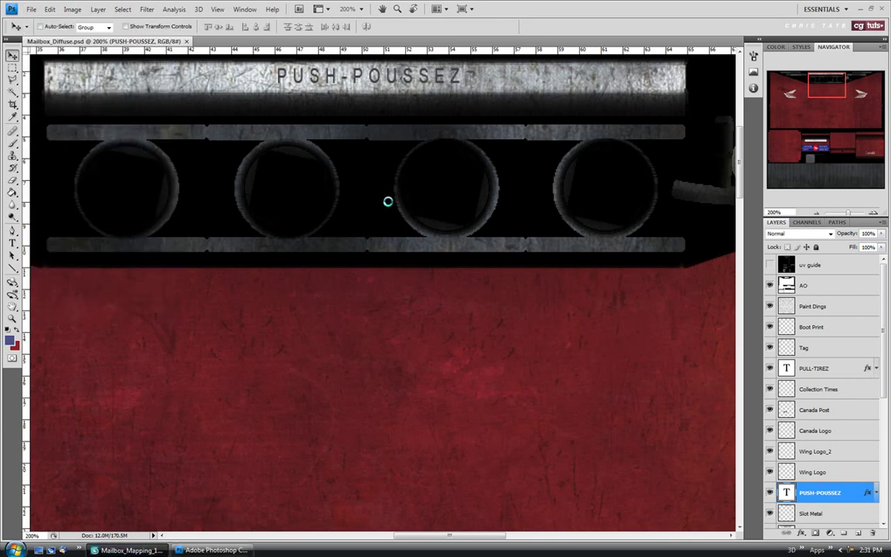
# Switch to 3ds Max and check the repositioned PUSH-POUSSEZ lettering and the overall look of the textured mailbox
pyautogui.hotkey('alt', 'Tab')
pyautogui.moveTo(424, 298); pyautogui.dragTo(388, 297)
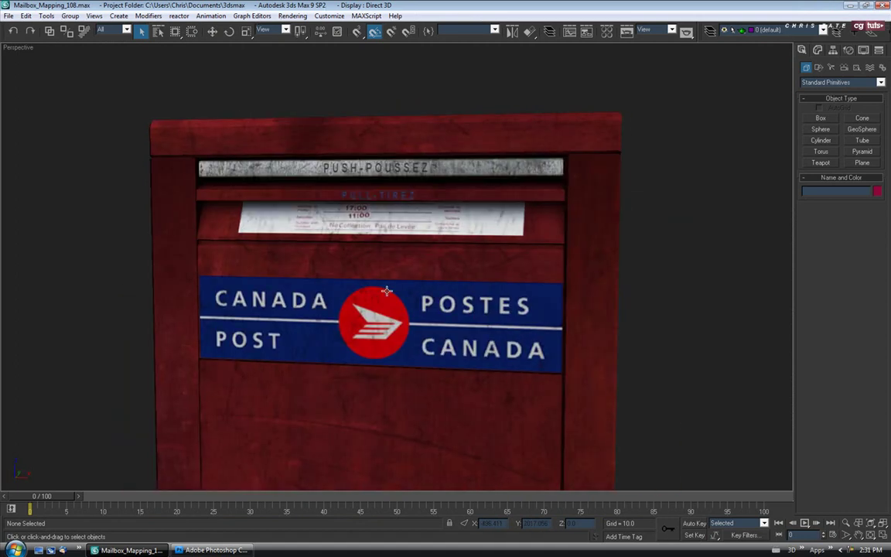
pyautogui.scroll(-5, 389, 297)
pyautogui.moveTo(348, 267); pyautogui.dragTo(391, 322)
pyautogui.scroll(2, 403, 234)
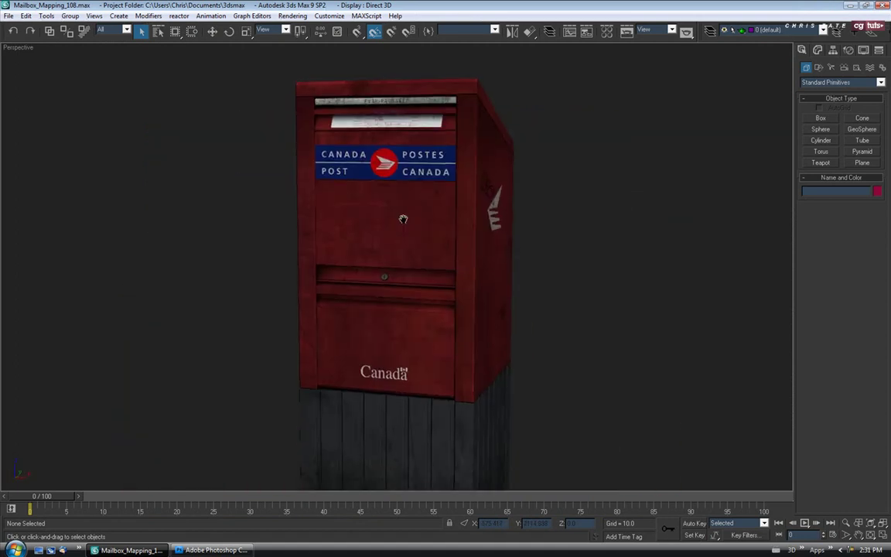
pyautogui.scroll(-2, 402, 234)
pyautogui.moveTo(403, 234); pyautogui.dragTo(394, 276)
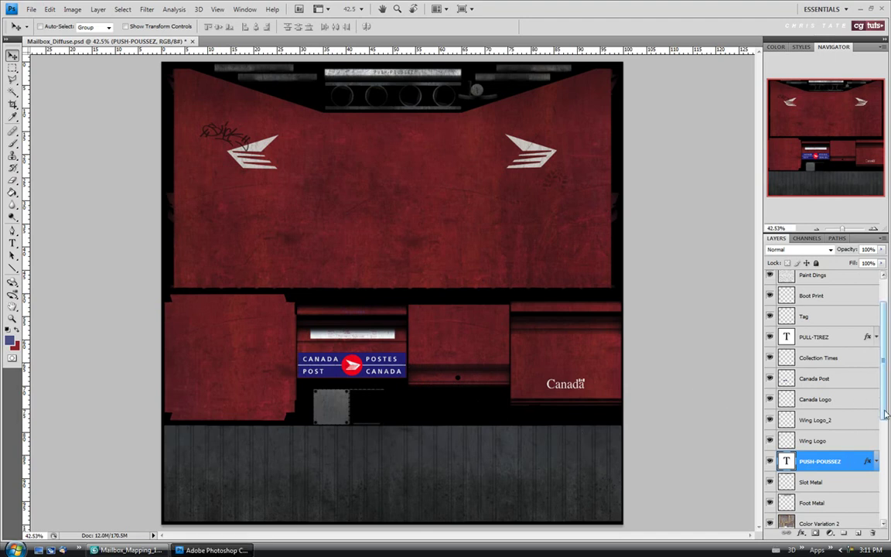
# Add a new empty layer directly above the Color Variation 2 layer
pyautogui.scroll(-4, 796, 379)
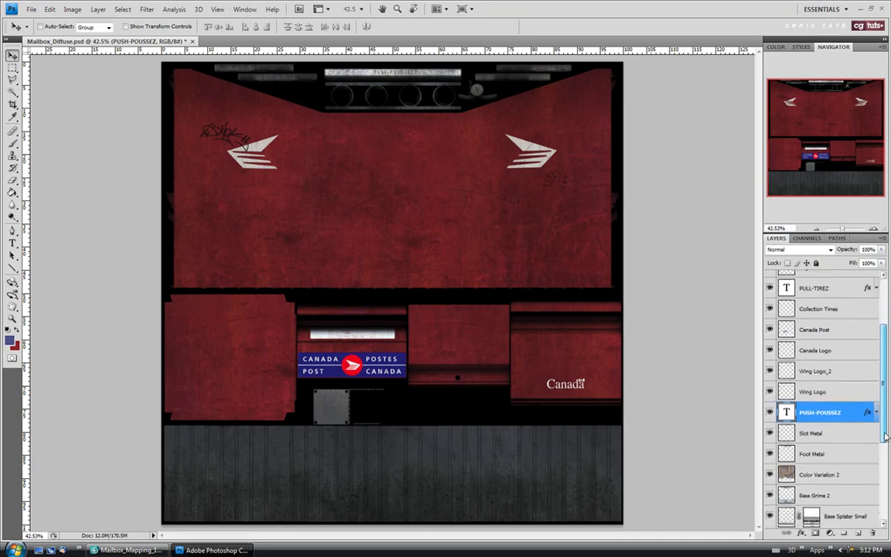
pyautogui.click(810, 444)
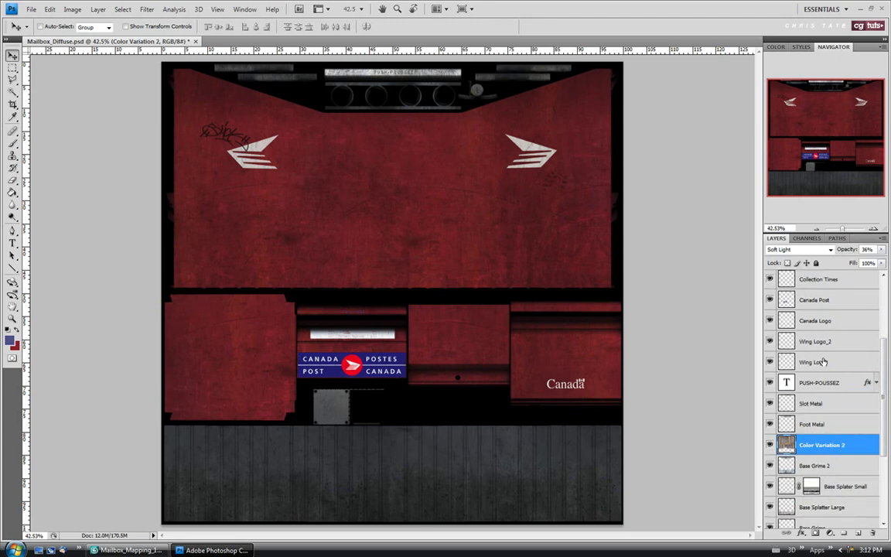
pyautogui.click(858, 533)
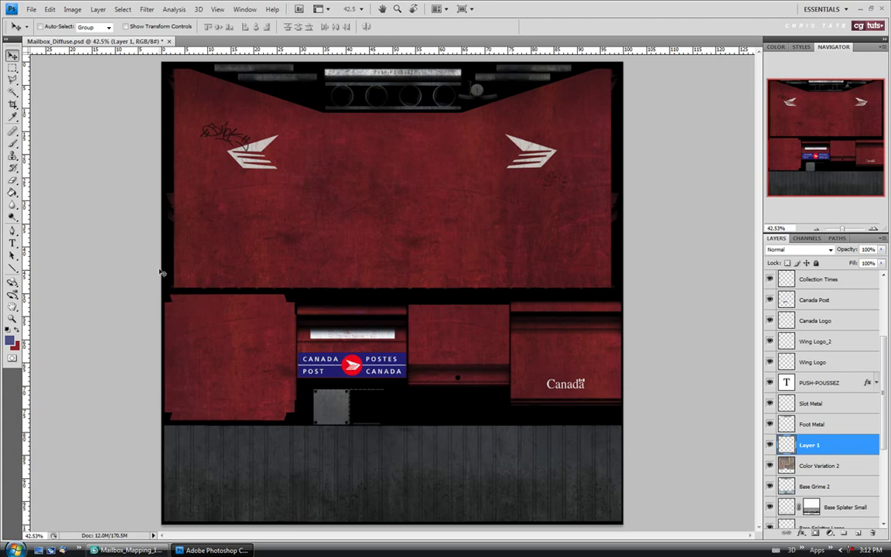
# Set up the Brush tool with the Chalk Build Up preset and a master diameter of 12 px
pyautogui.click(13, 143)
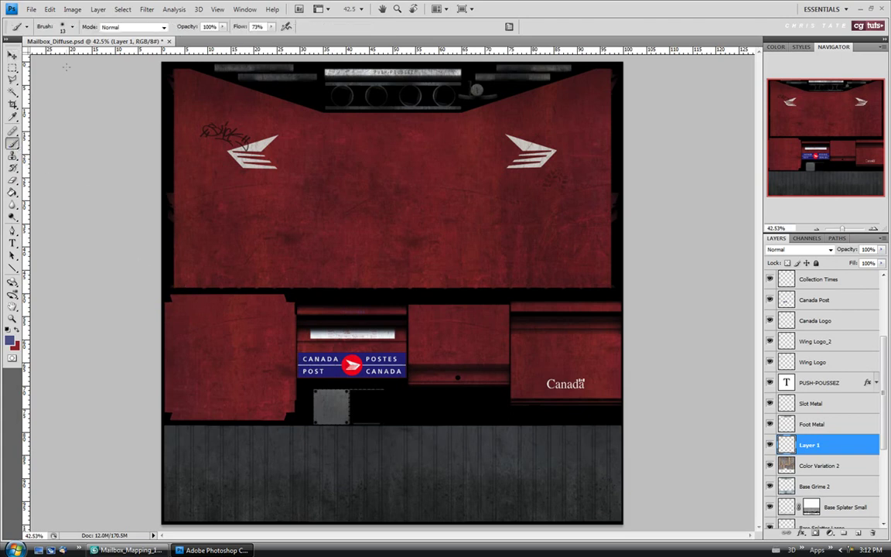
pyautogui.click(27, 26)
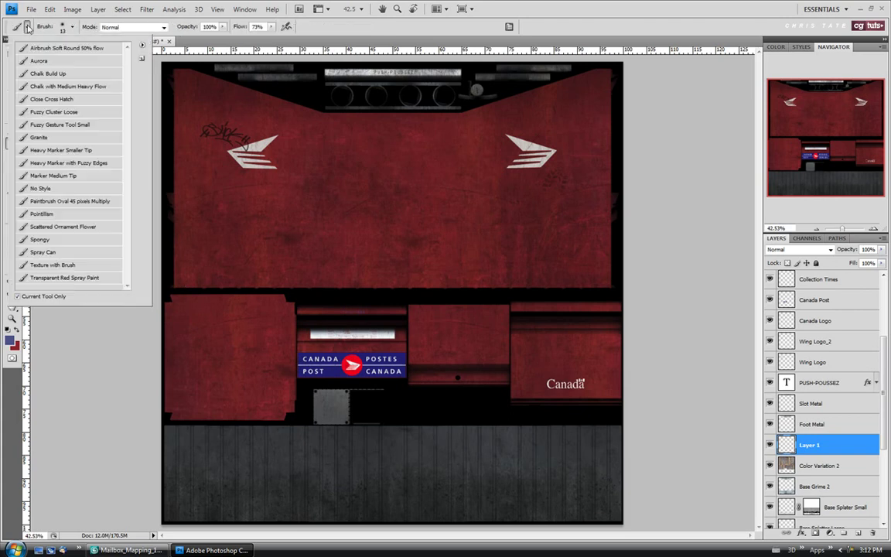
pyautogui.click(48, 71)
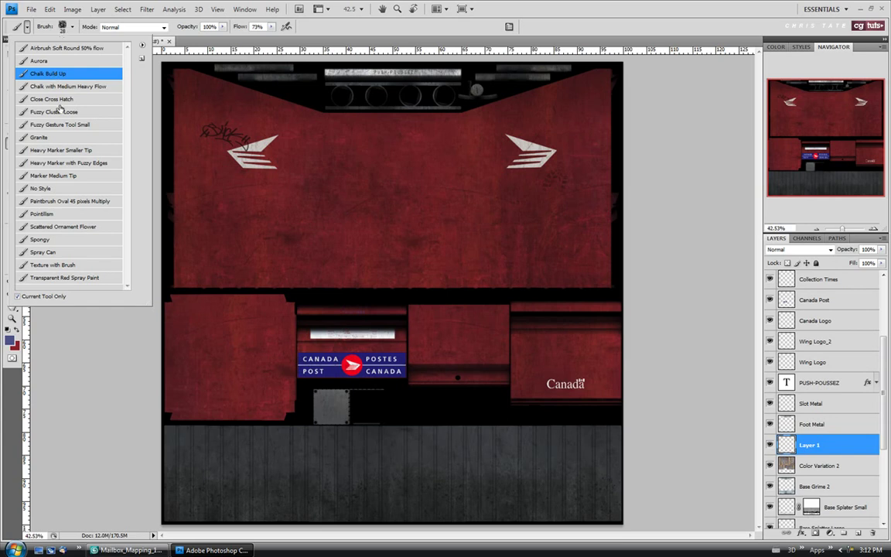
pyautogui.click(96, 331)
pyautogui.click(72, 26)
pyautogui.moveTo(39, 57); pyautogui.dragTo(24, 60)
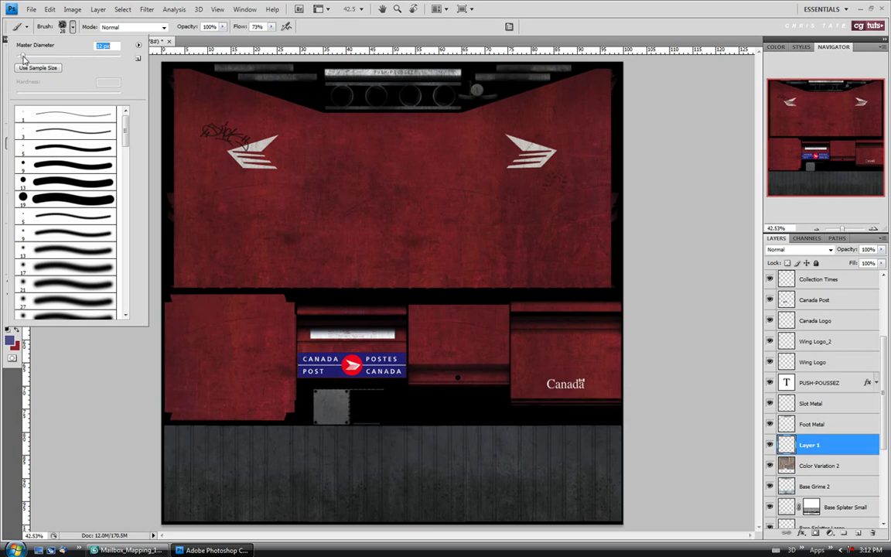
pyautogui.moveTo(24, 58); pyautogui.dragTo(23, 59)
pyautogui.click(78, 355)
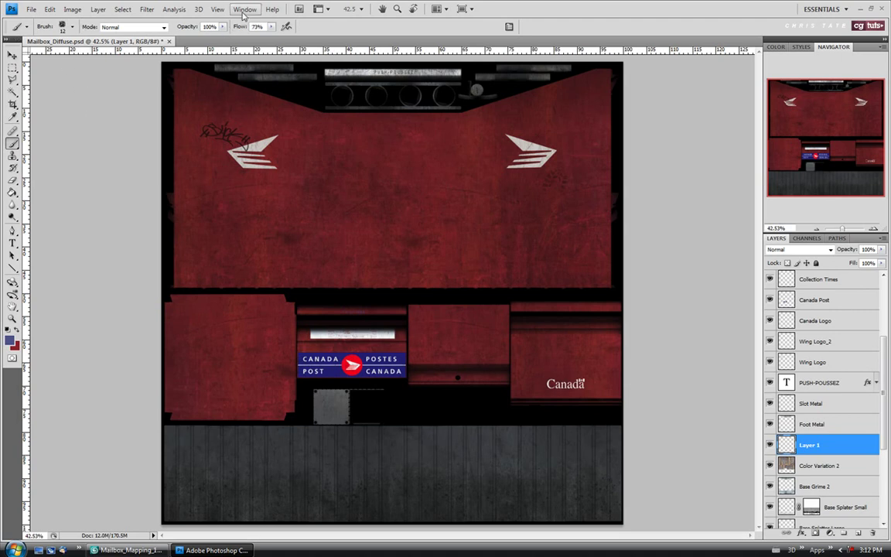
# Open the detailed brush settings, enable Shape Dynamics and disable Dual Brush for the chalk brush
pyautogui.click(245, 11)
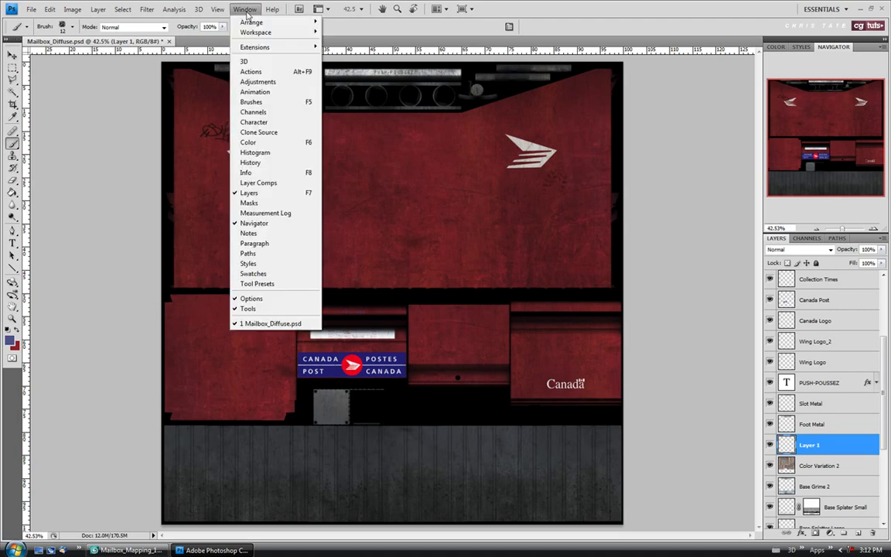
pyautogui.click(251, 103)
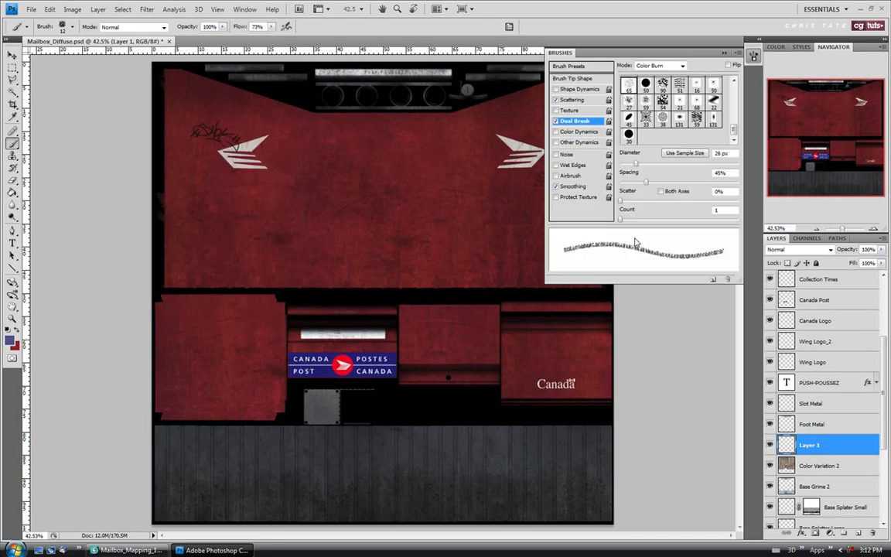
pyautogui.click(578, 89)
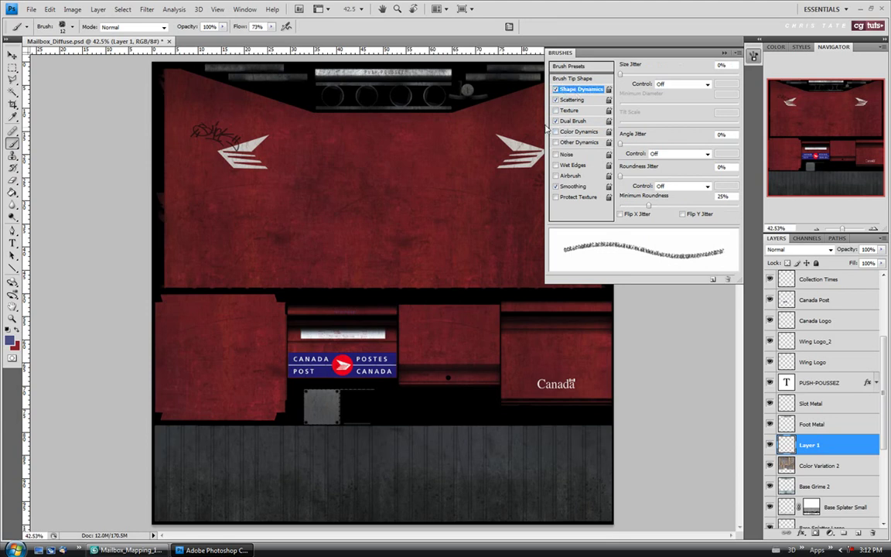
pyautogui.click(555, 121)
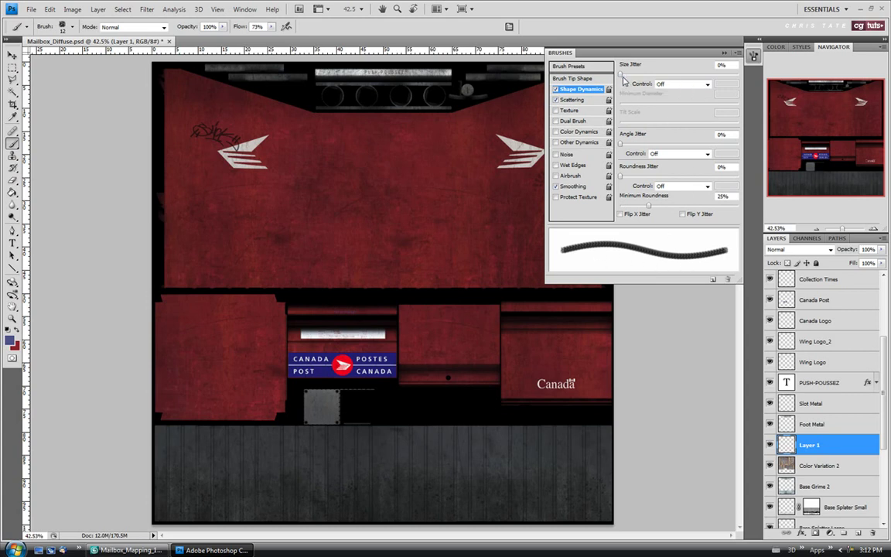
# Set the brush's size jitter to 95% controlled by Pen Pressure, its minimum diameter to 5% and its angle jitter to 9%
pyautogui.moveTo(619, 76); pyautogui.dragTo(733, 77)
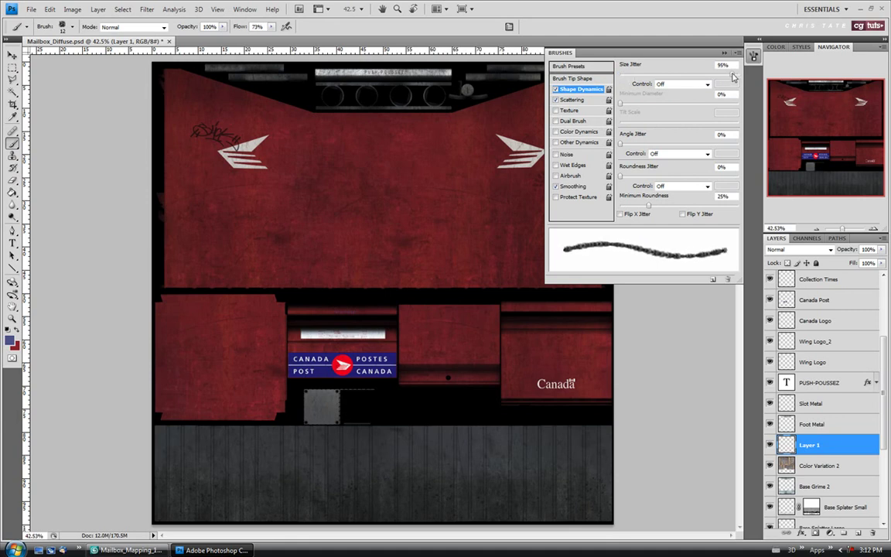
pyautogui.click(707, 84)
pyautogui.click(675, 98)
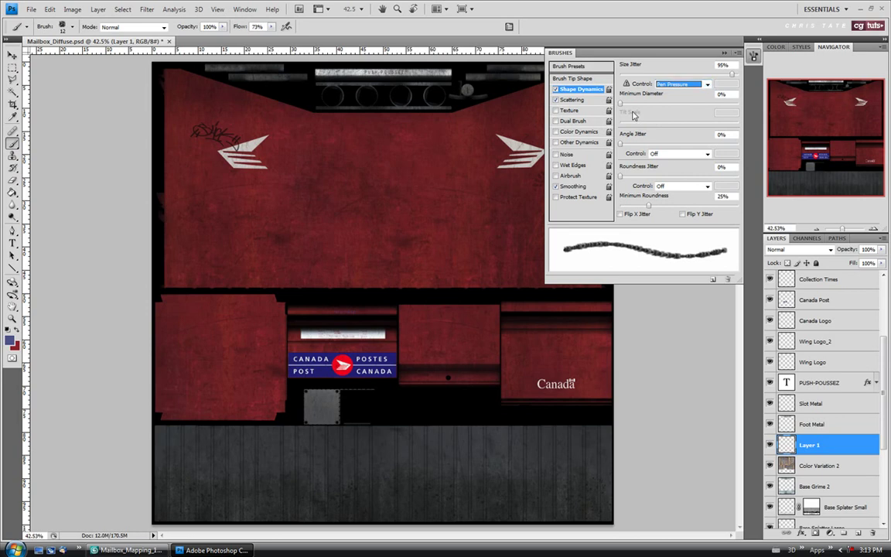
pyautogui.moveTo(621, 106); pyautogui.dragTo(628, 108)
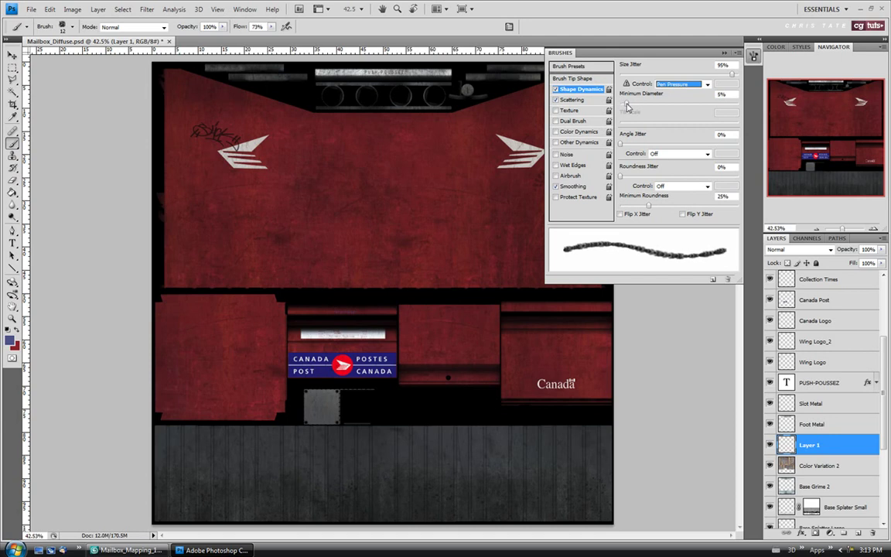
pyautogui.moveTo(621, 147); pyautogui.dragTo(642, 147)
pyautogui.moveTo(652, 144)
pyautogui.mouseDown()
pyautogui.moveTo(678, 145)
pyautogui.moveTo(632, 147)
pyautogui.mouseUp()
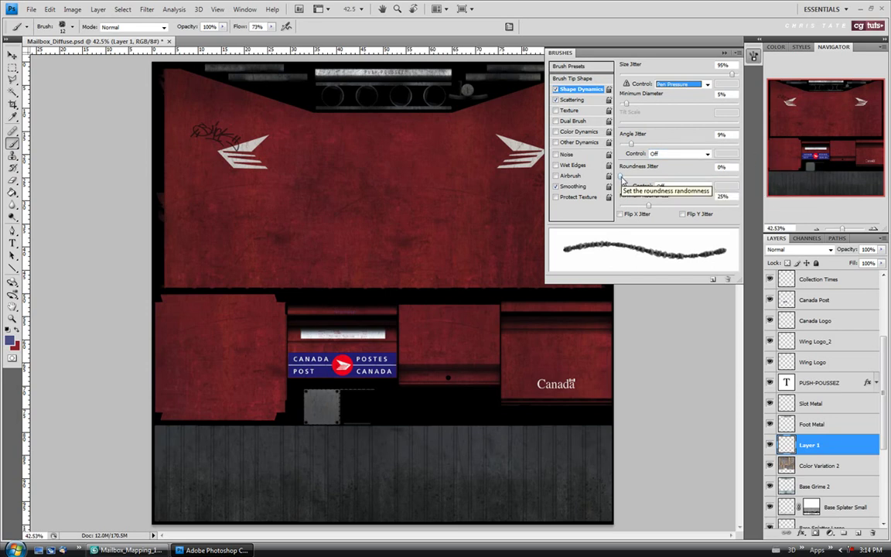
# Set the chalk brush's roundness jitter to 58% and toggle its Flip X and Flip Y jitter options
pyautogui.moveTo(622, 178); pyautogui.dragTo(690, 181)
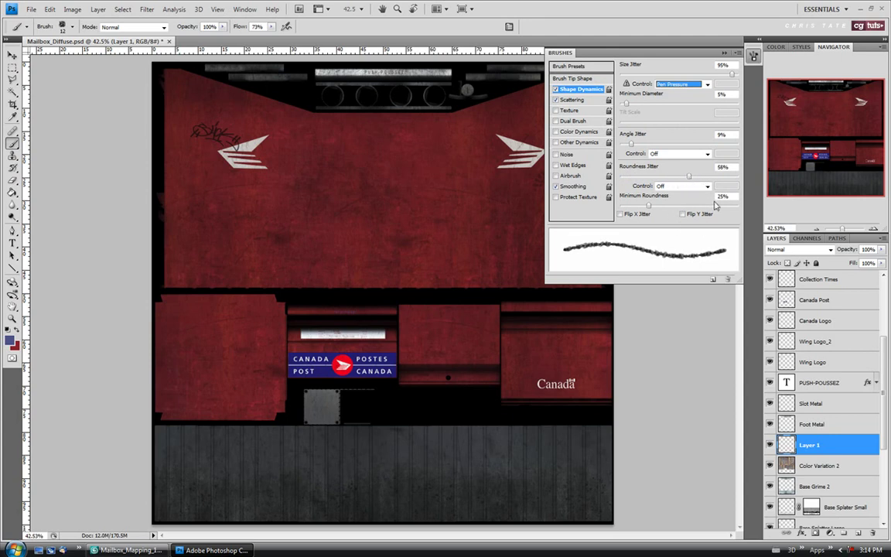
pyautogui.click(620, 215)
pyautogui.click(682, 215)
# Set the brush's scattering to 9% on both axes with 92% count jitter controlled by Pen Pressure, and close the brush settings
pyautogui.click(571, 100)
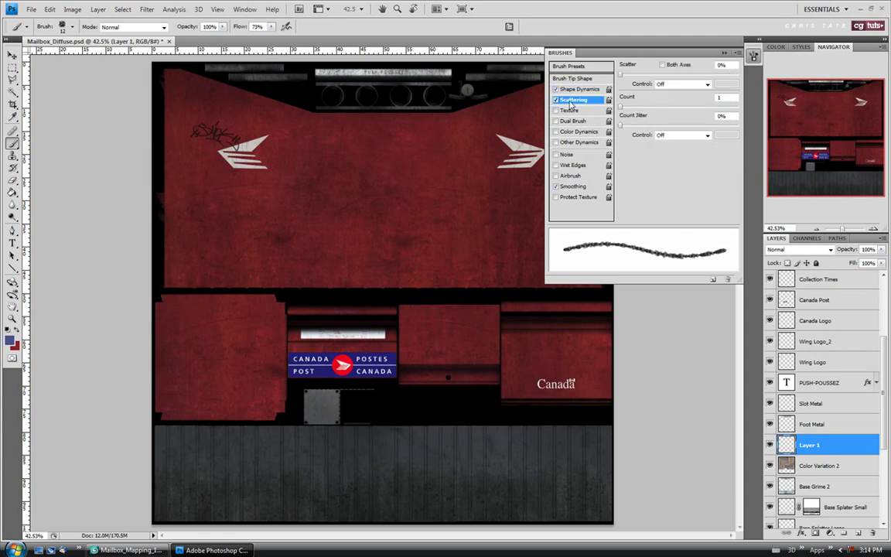
pyautogui.click(662, 65)
pyautogui.moveTo(622, 76)
pyautogui.mouseDown()
pyautogui.moveTo(667, 80)
pyautogui.moveTo(624, 77)
pyautogui.mouseUp()
pyautogui.moveTo(621, 106)
pyautogui.mouseDown()
pyautogui.moveTo(663, 113)
pyautogui.moveTo(618, 112)
pyautogui.mouseUp()
pyautogui.moveTo(621, 126); pyautogui.dragTo(731, 136)
pyautogui.click(707, 135)
pyautogui.click(697, 163)
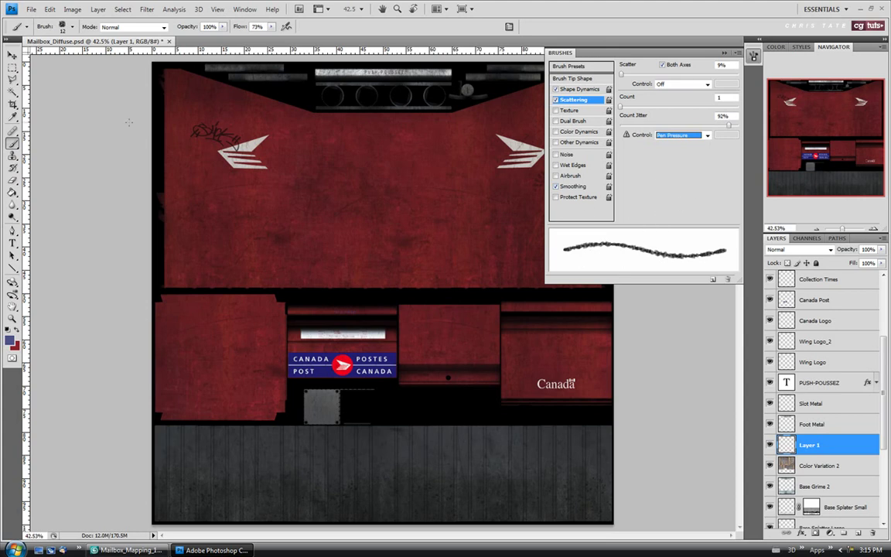
pyautogui.click(736, 53)
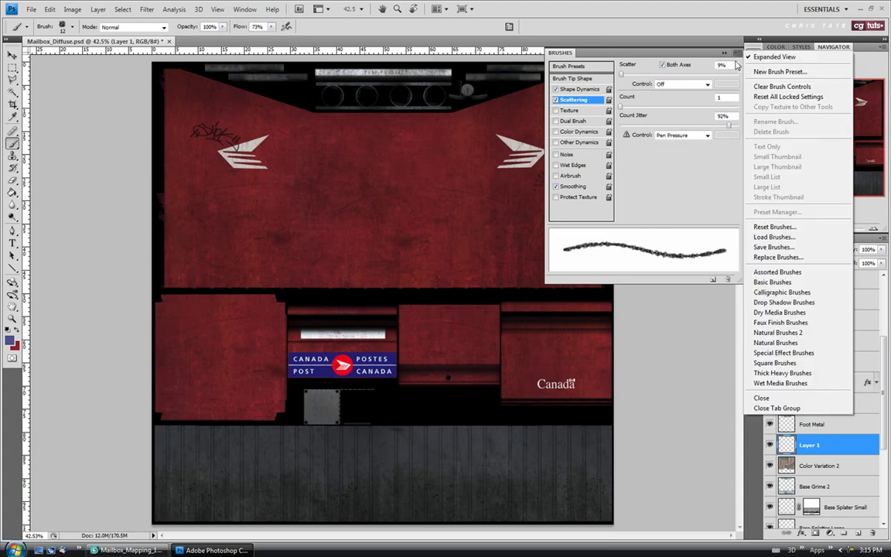
pyautogui.click(761, 397)
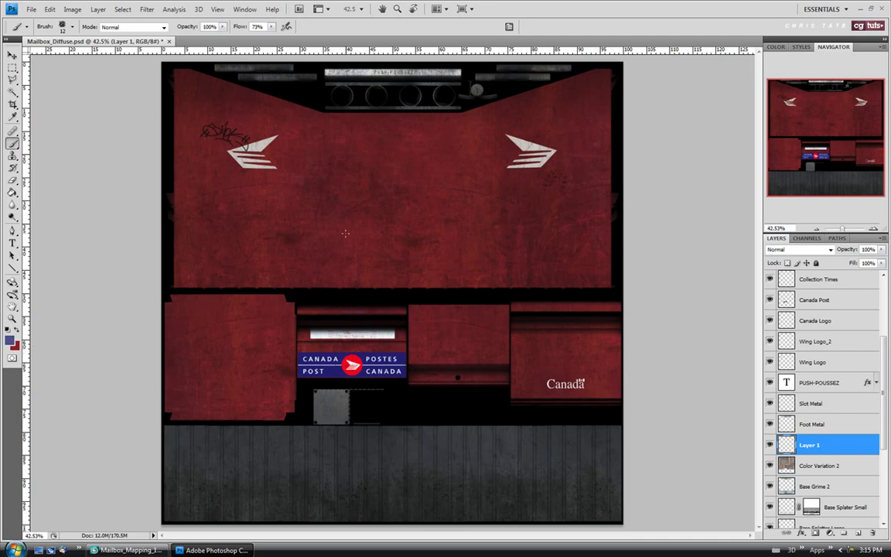
# Change the foreground colour to white and save the document
pyautogui.click(11, 341)
pyautogui.moveTo(472, 359); pyautogui.dragTo(365, 255)
pyautogui.click(654, 285)
pyautogui.click(30, 9)
pyautogui.click(37, 142)
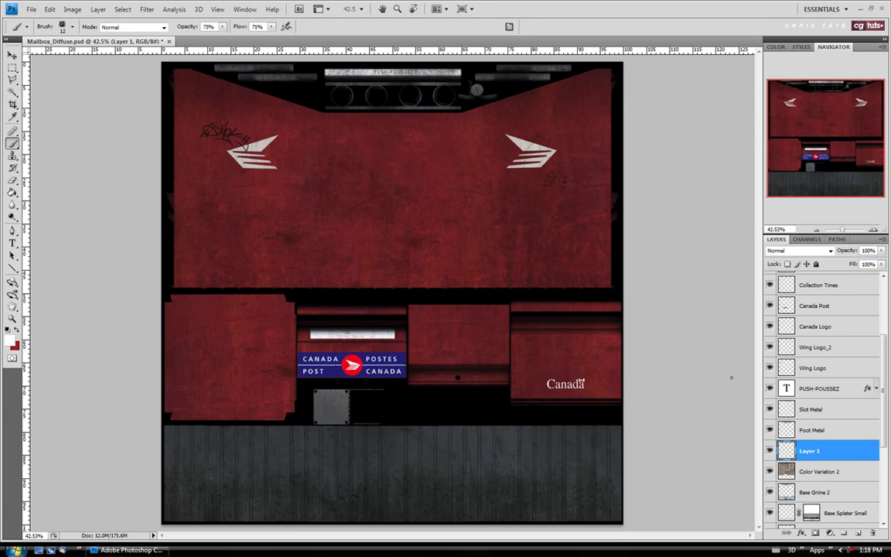
# Show the uv guide layer over the texture and lower its opacity to 14%
pyautogui.scroll(-4, 872, 481)
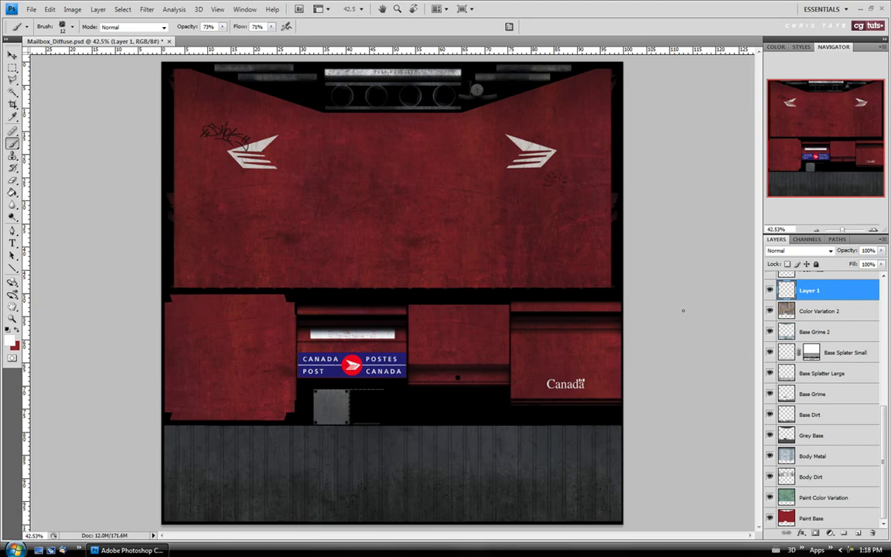
pyautogui.scroll(4, 797, 395)
pyautogui.scroll(1, 819, 464)
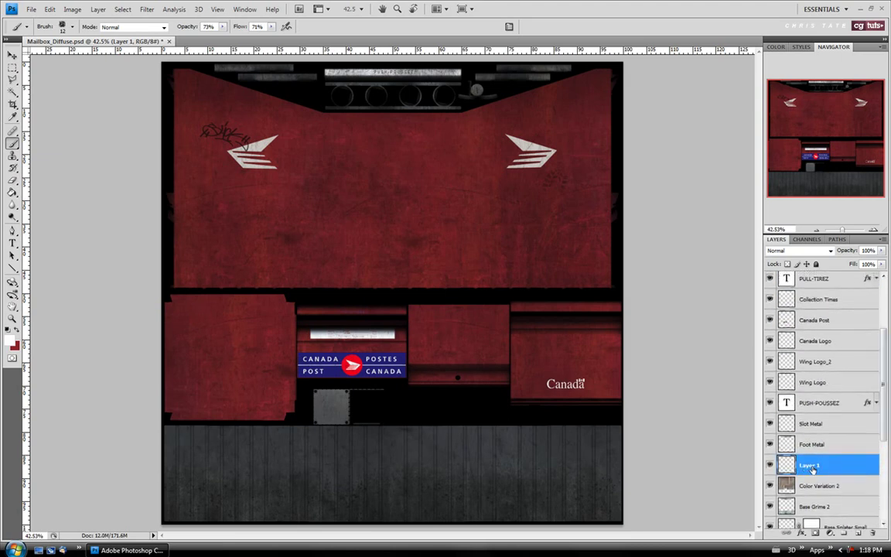
pyautogui.click(13, 320)
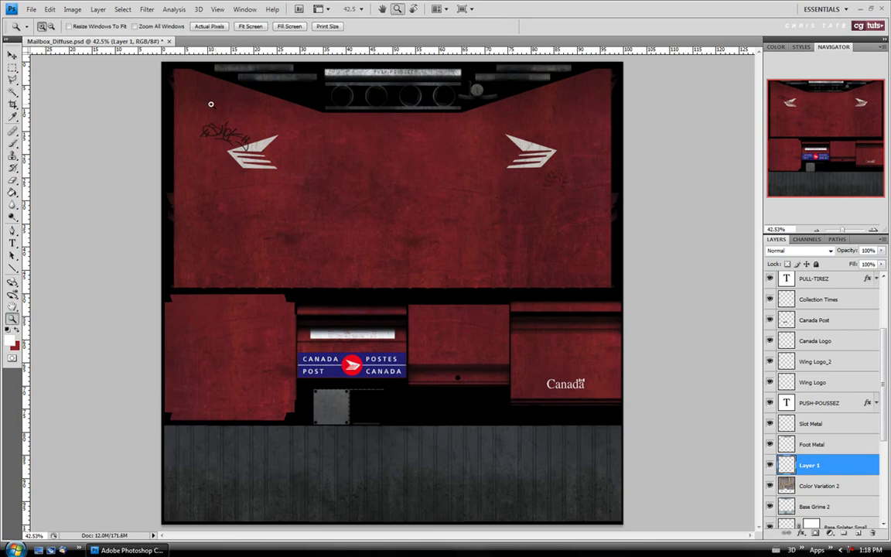
pyautogui.click(155, 79)
pyautogui.click(133, 87)
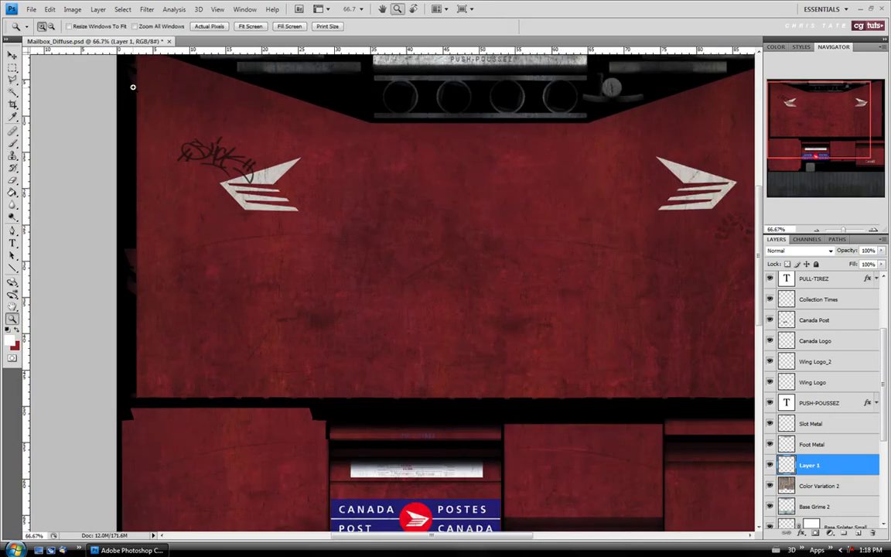
pyautogui.click(133, 88)
pyautogui.scroll(1, 732, 248)
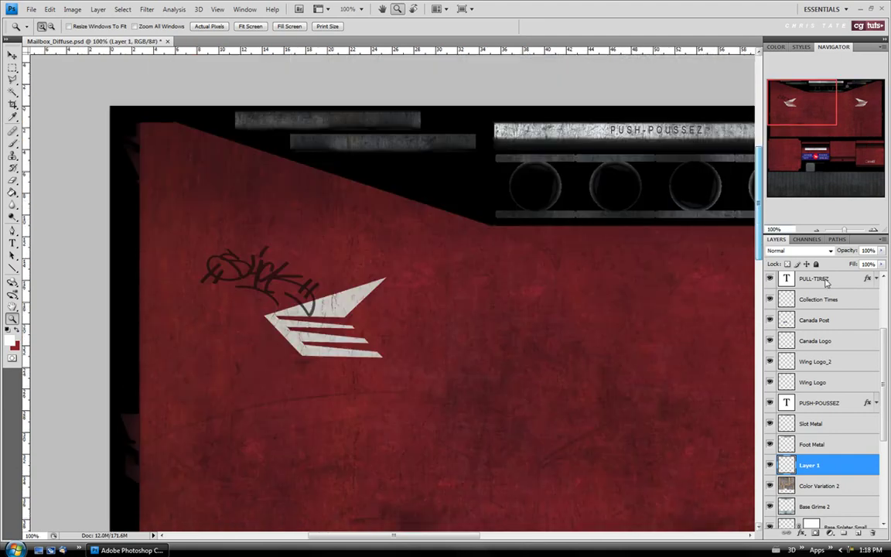
pyautogui.scroll(3, 887, 369)
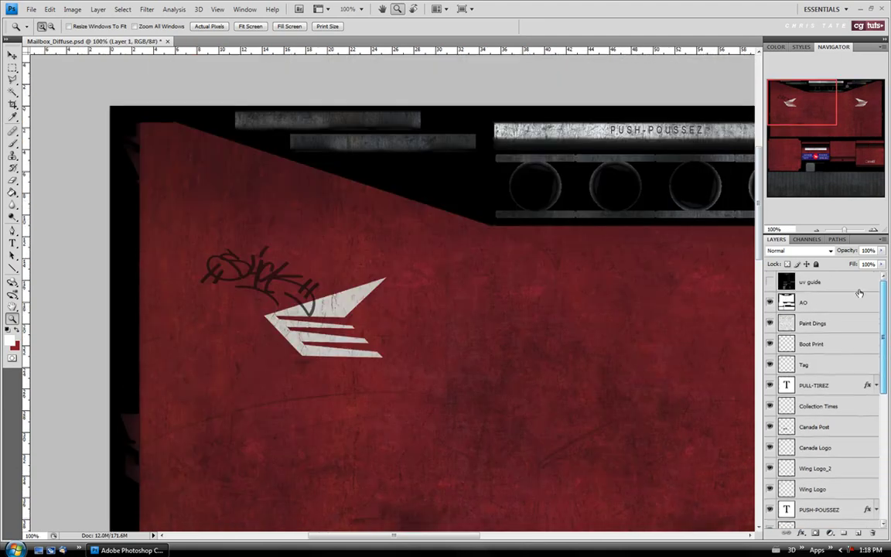
pyautogui.click(768, 282)
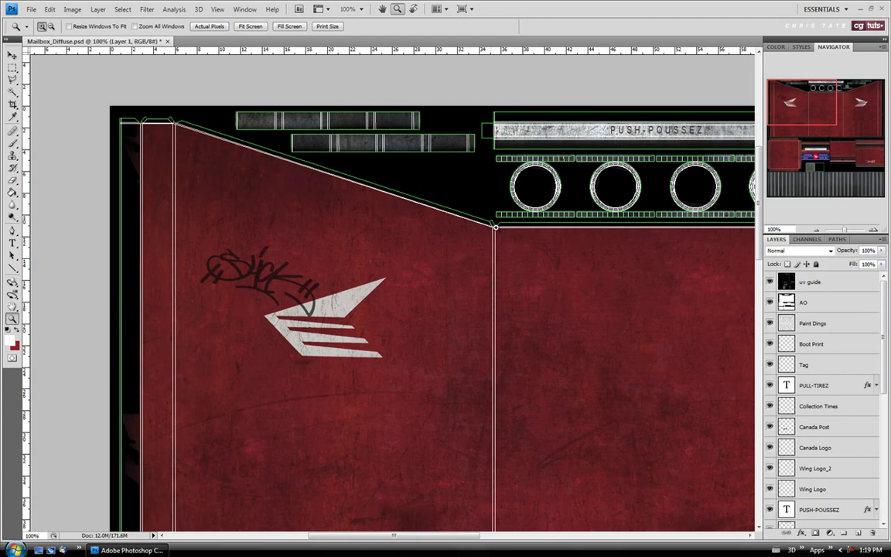
pyautogui.click(826, 290)
pyautogui.click(881, 251)
pyautogui.moveTo(880, 265); pyautogui.dragTo(837, 262)
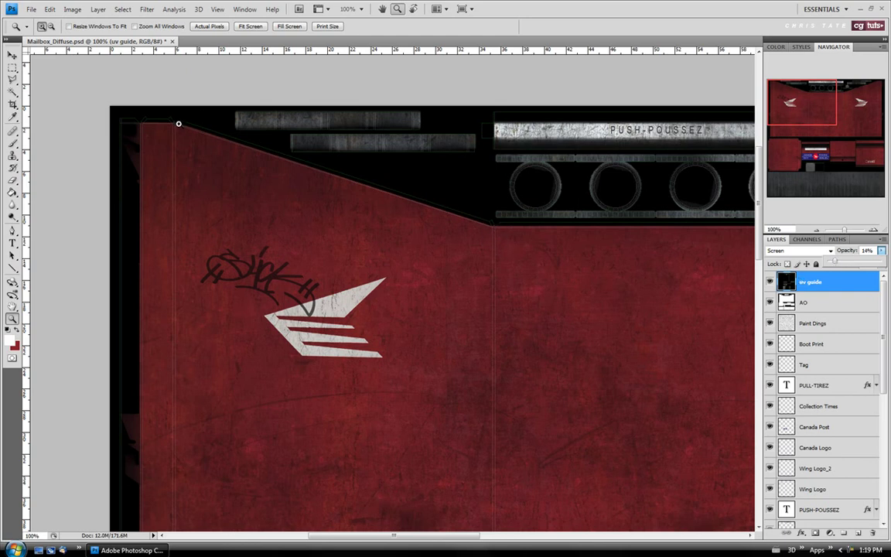
# Activate the Brush tool and raise its opacity to 100%
pyautogui.click(12, 144)
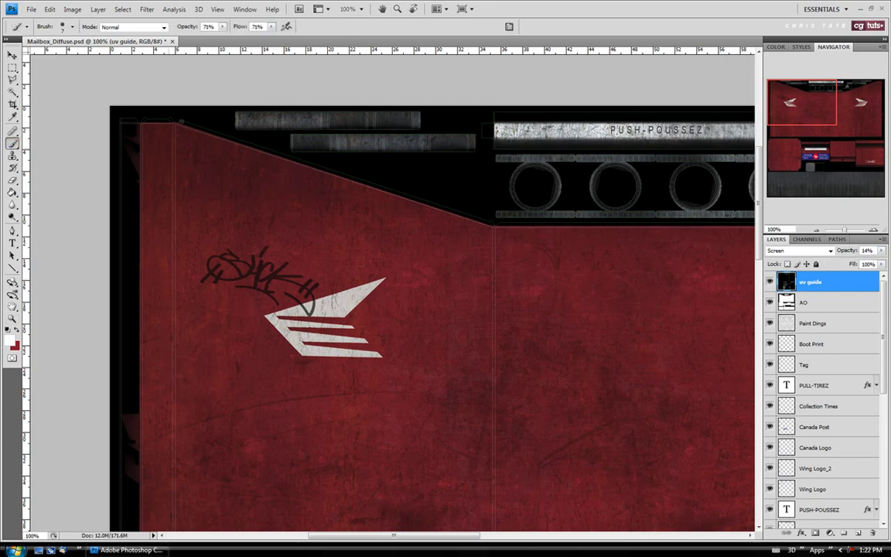
pyautogui.click(223, 26)
pyautogui.moveTo(223, 39); pyautogui.dragTo(247, 41)
pyautogui.press('Return')
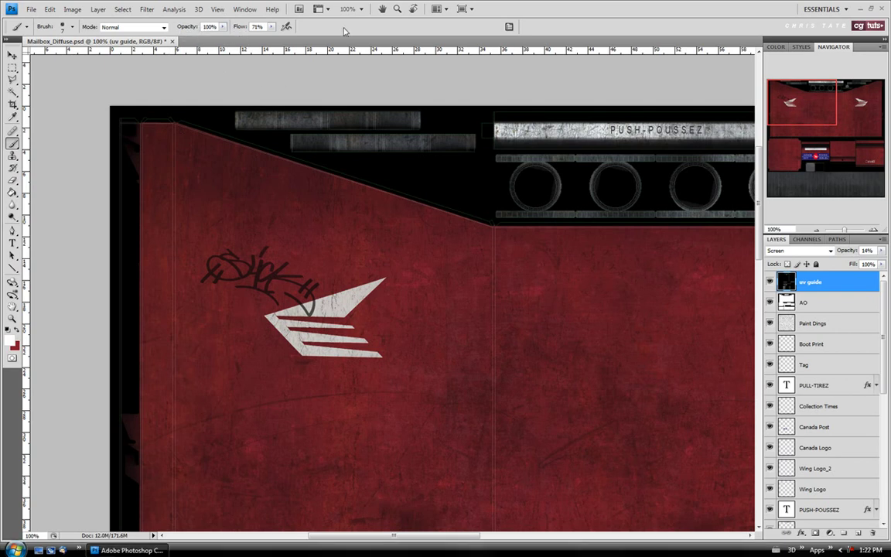
pyautogui.click(259, 27)
# On Layer 1, paint white chipped-paint wear along the sloped upper-left edge and fold corners of the large red panel
pyautogui.scroll(-5, 876, 352)
pyautogui.scroll(-3, 876, 352)
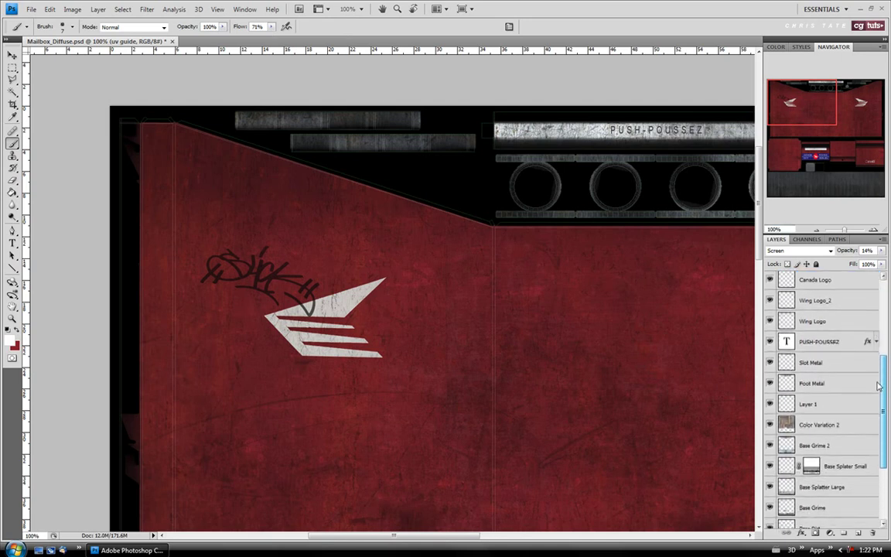
pyautogui.click(806, 405)
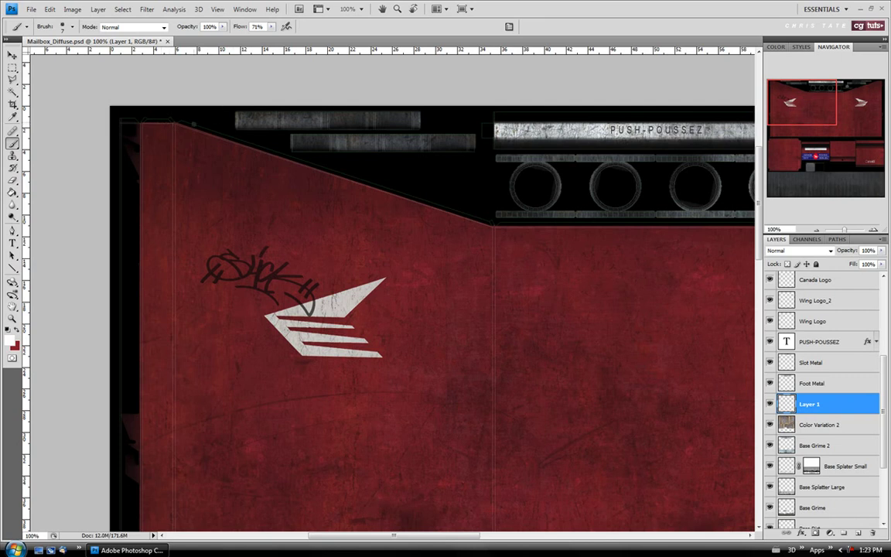
pyautogui.keyDown('shift'); pyautogui.click(156, 123); pyautogui.keyUp('shift')
pyautogui.hotkey('ctrl', 'z')
pyautogui.moveTo(433, 202); pyautogui.dragTo(503, 227)
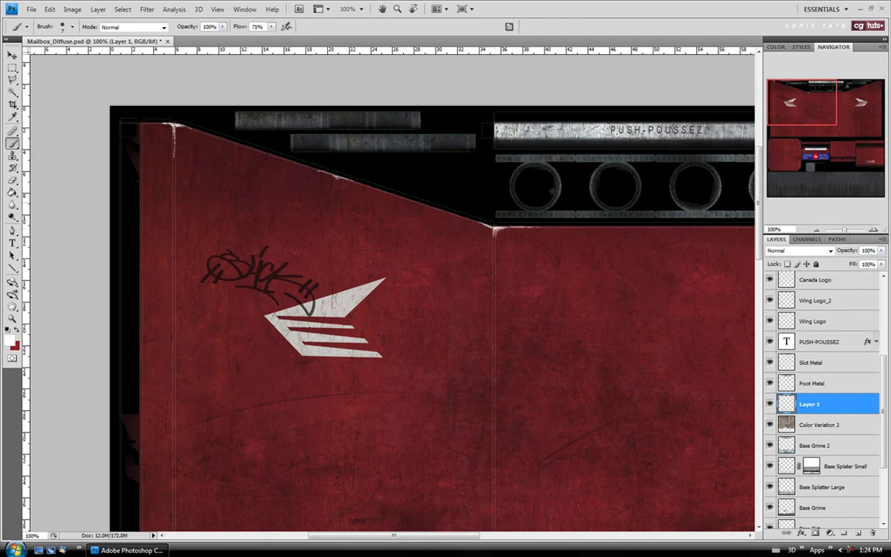
pyautogui.moveTo(496, 229); pyautogui.dragTo(505, 240)
# Try two diagonal scratches below the upper-left inner fold corner of the large red panel and undo them
pyautogui.moveTo(508, 231); pyautogui.dragTo(463, 274)
pyautogui.moveTo(523, 265); pyautogui.dragTo(492, 287)
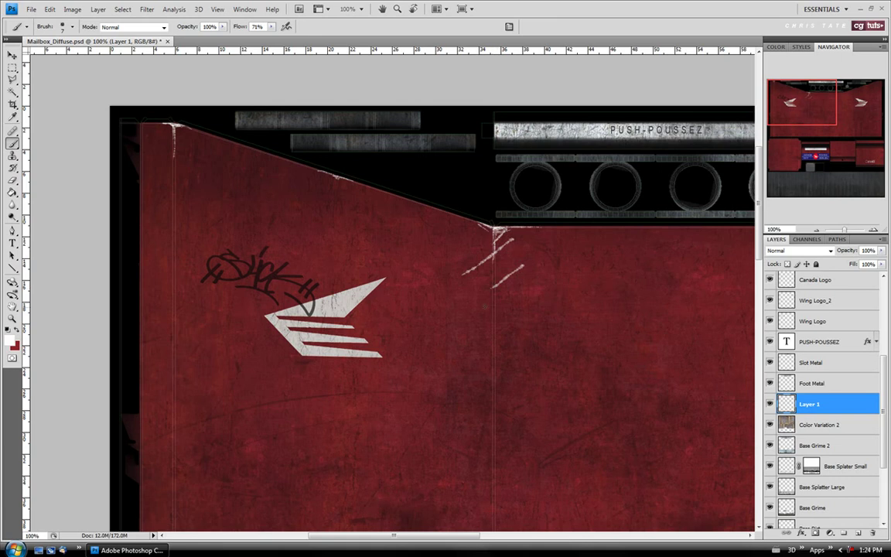
pyautogui.hotkey('ctrl', 'z')
pyautogui.hotkey('ctrl', 'alt', 'z')
pyautogui.hotkey('ctrl', 'shift', 'z')
# Paint chipped wear along the large red panel's right inner fold and its sloped upper-right edge and corner
pyautogui.moveTo(816, 103); pyautogui.dragTo(846, 106)
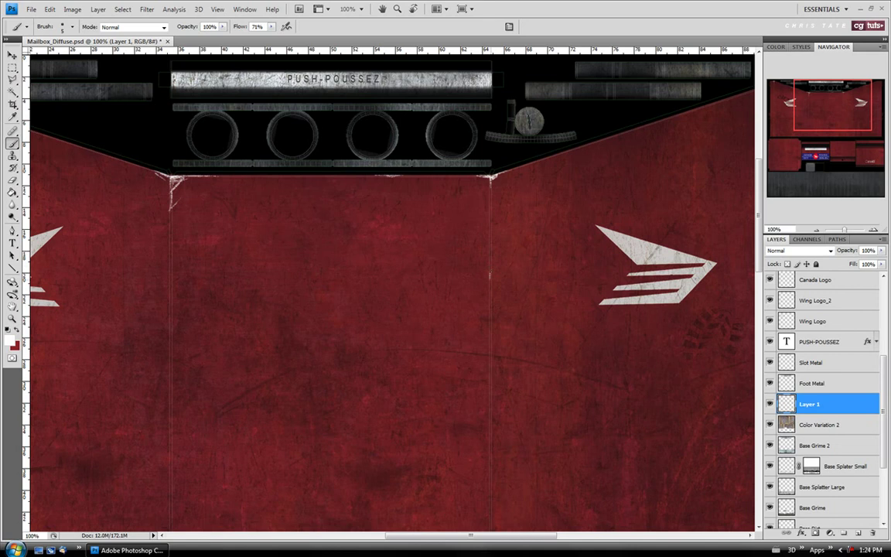
pyautogui.moveTo(490, 277); pyautogui.dragTo(491, 308)
pyautogui.moveTo(453, 484); pyautogui.dragTo(204, 484)
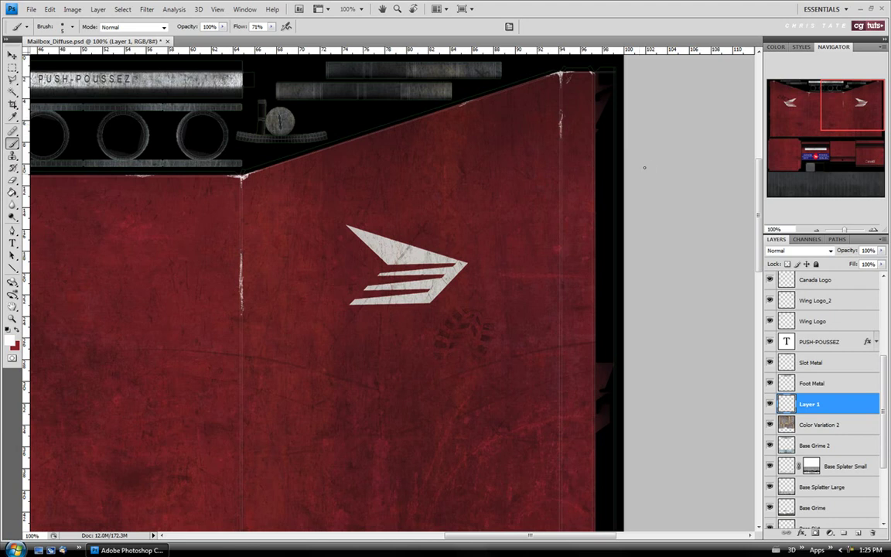
# Paint chipped wear on the lower fold lines and fold corners along the large red panel's bottom edge
pyautogui.moveTo(760, 193); pyautogui.dragTo(759, 263)
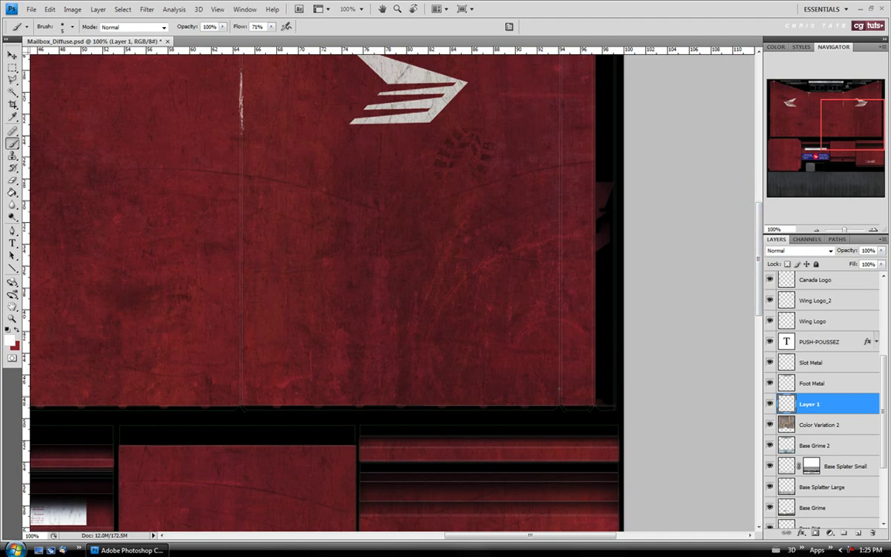
pyautogui.moveTo(559, 370)
pyautogui.mouseDown()
pyautogui.moveTo(559, 399)
pyautogui.moveTo(573, 404)
pyautogui.mouseUp()
pyautogui.moveTo(561, 266); pyautogui.dragTo(560, 274)
pyautogui.moveTo(240, 384); pyautogui.dragTo(240, 402)
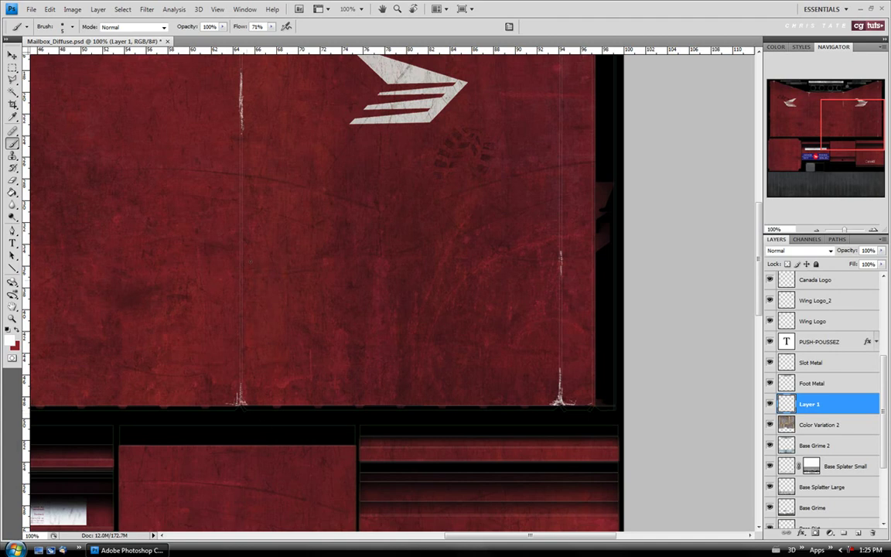
pyautogui.moveTo(530, 535); pyautogui.dragTo(416, 536)
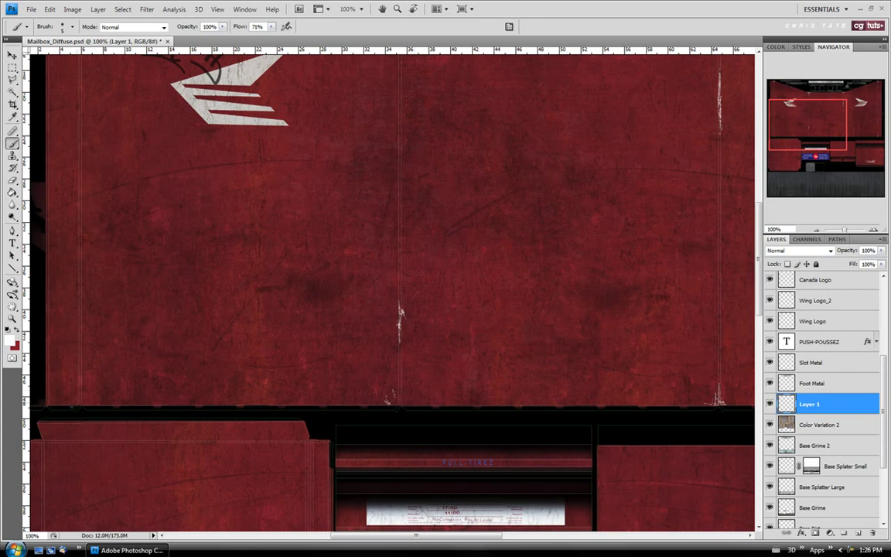
pyautogui.click(80, 400)
# Set the chalk brush tip's diameter to 15 px and its angle to 32°, and close the brush settings
pyautogui.click(244, 8)
pyautogui.click(234, 100)
pyautogui.click(579, 78)
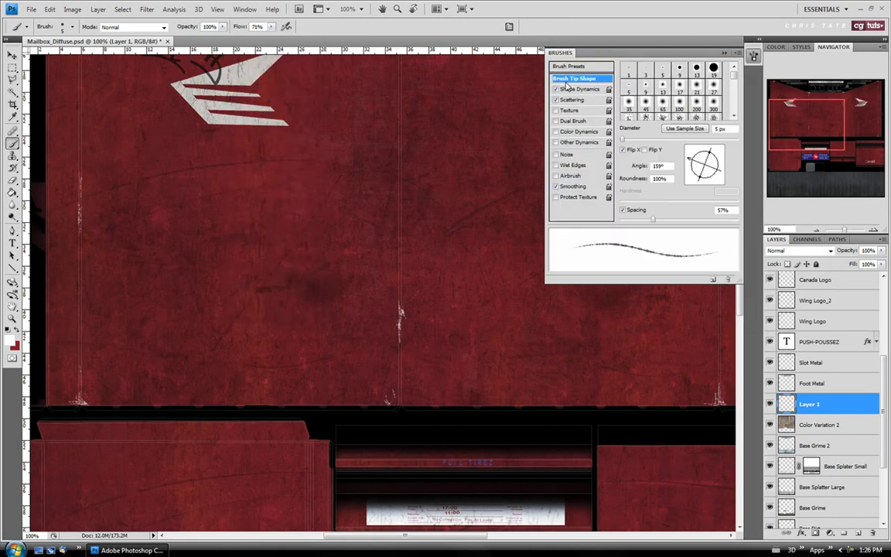
pyautogui.moveTo(693, 159); pyautogui.dragTo(707, 148)
pyautogui.moveTo(622, 138); pyautogui.dragTo(628, 139)
pyautogui.moveTo(708, 154)
pyautogui.mouseDown()
pyautogui.moveTo(697, 152)
pyautogui.moveTo(716, 159)
pyautogui.moveTo(706, 147)
pyautogui.mouseUp()
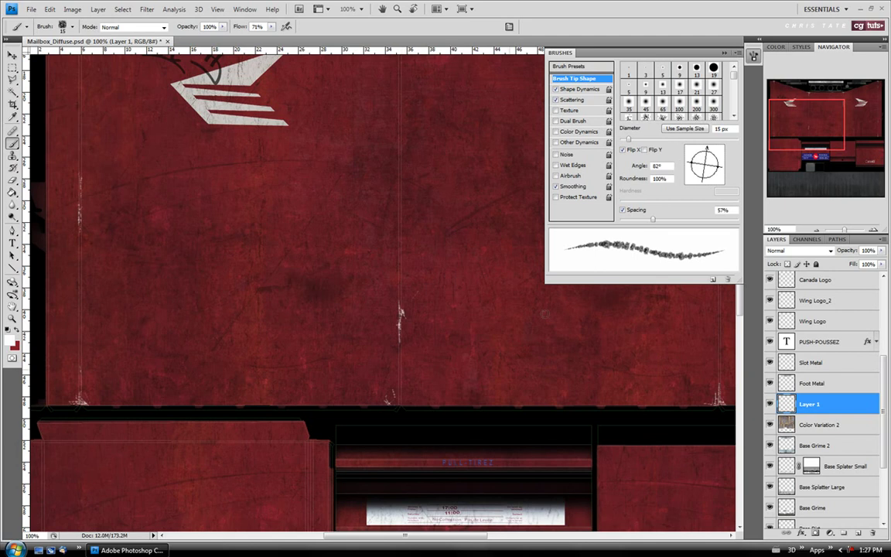
pyautogui.click(724, 154)
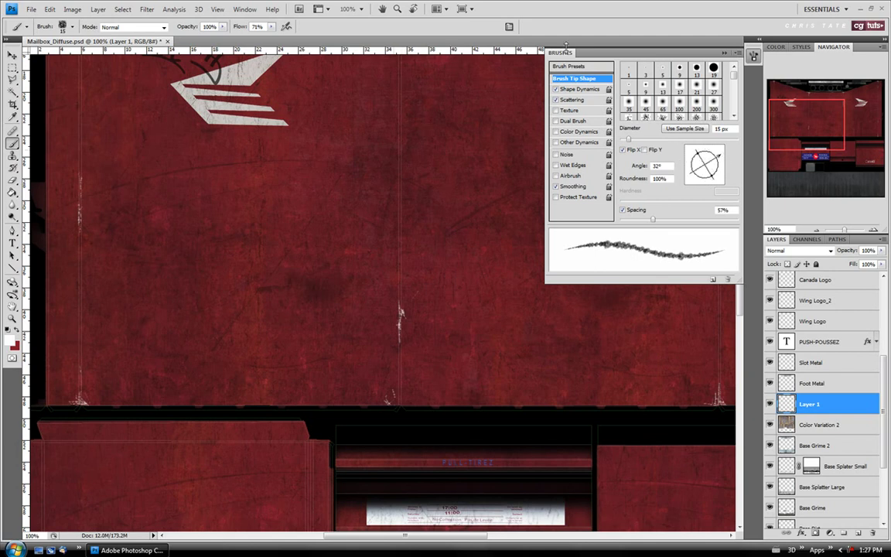
pyautogui.click(737, 56)
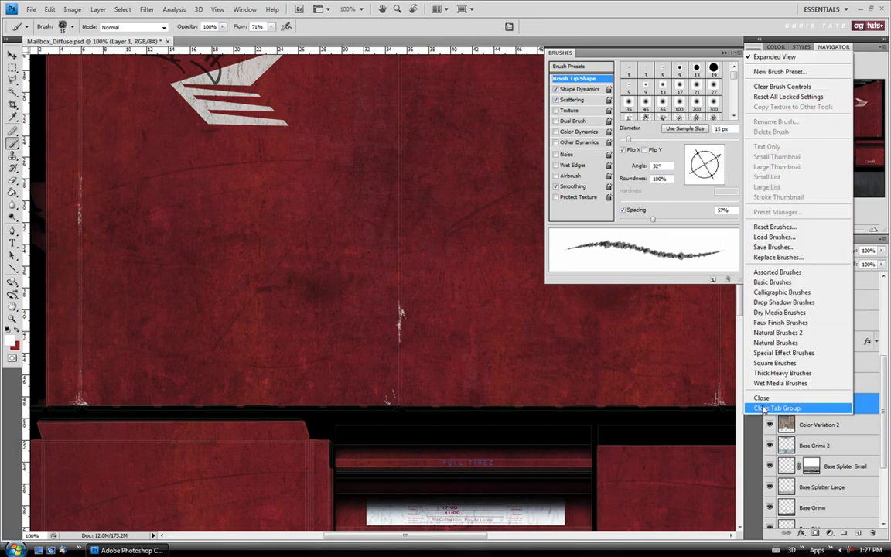
pyautogui.click(776, 462)
# Reduce the brush size to 7 px
pyautogui.press('[')
pyautogui.press('[')
pyautogui.press('[')
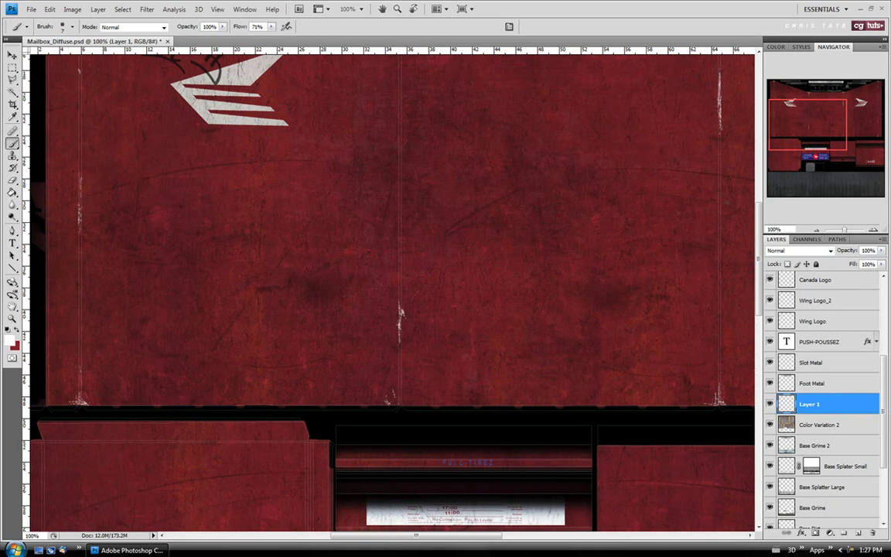
# Try single white dabs on the red panel with the black round hole and undo them
pyautogui.moveTo(813, 128); pyautogui.dragTo(816, 112)
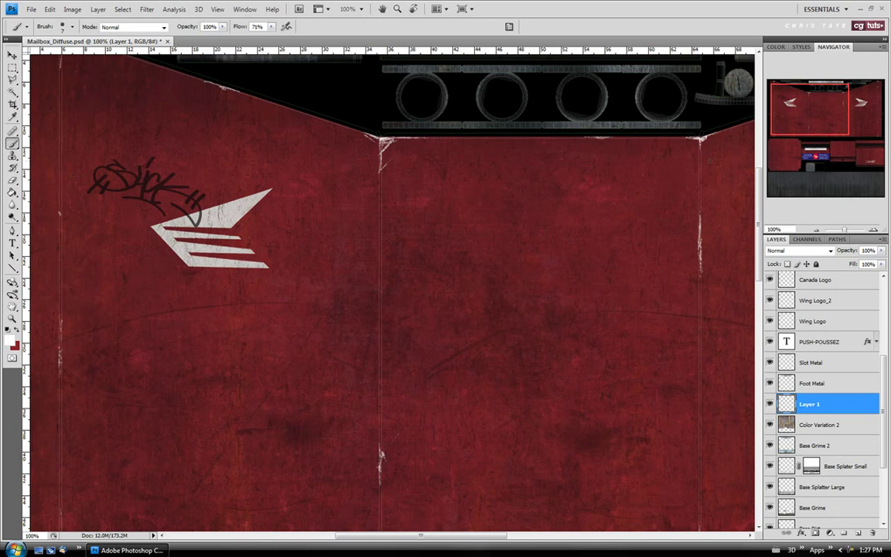
pyautogui.moveTo(811, 125); pyautogui.dragTo(746, 174)
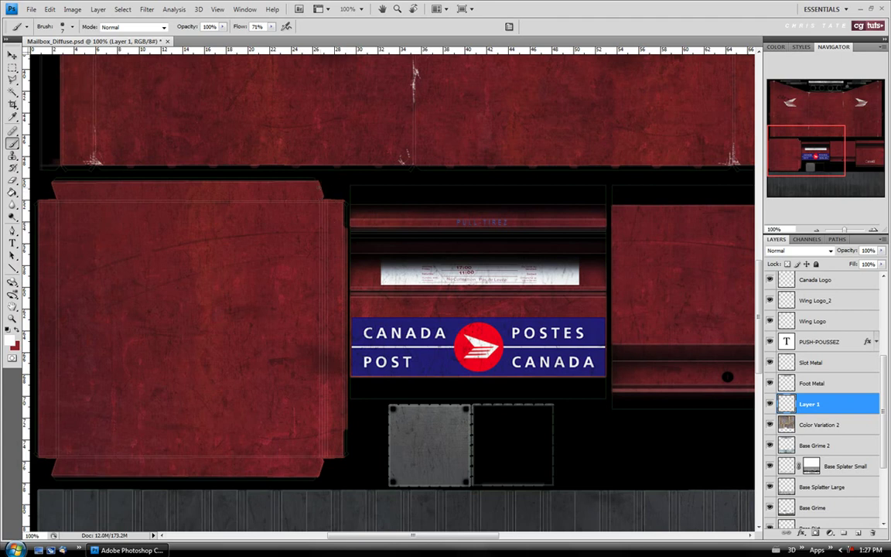
pyautogui.click(707, 363)
pyautogui.hotkey('ctrl', 'z')
pyautogui.click(708, 364)
pyautogui.hotkey('ctrl', 'z')
# Paint chipped wear and a short scratch along the right fold and upper-right corner of the square red panel
pyautogui.moveTo(323, 306); pyautogui.dragTo(322, 336)
pyautogui.moveTo(337, 301); pyautogui.dragTo(329, 321)
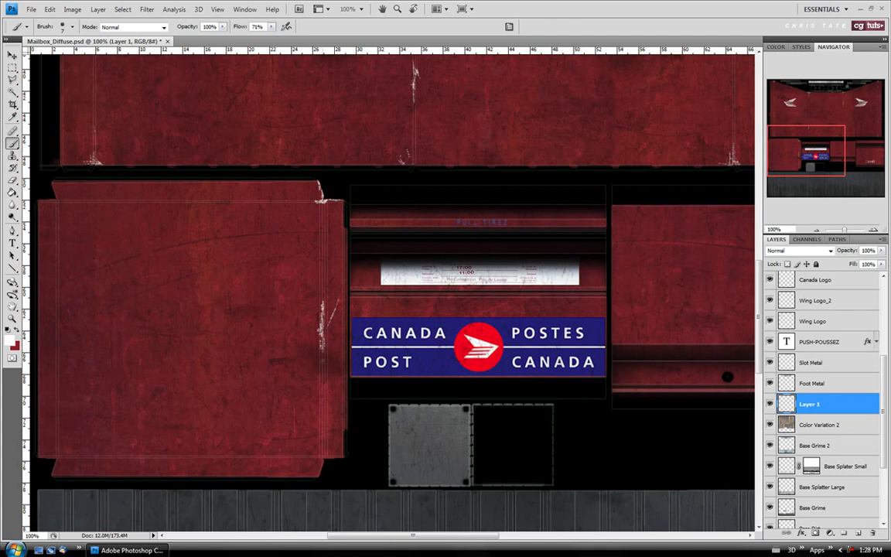
pyautogui.moveTo(290, 317); pyautogui.dragTo(290, 347)
pyautogui.moveTo(322, 291); pyautogui.dragTo(323, 310)
# Paint wear on the square red panel's upper-left and lower-left corners and add a diagonal scratch across its upper middle
pyautogui.moveTo(779, 155); pyautogui.dragTo(778, 157)
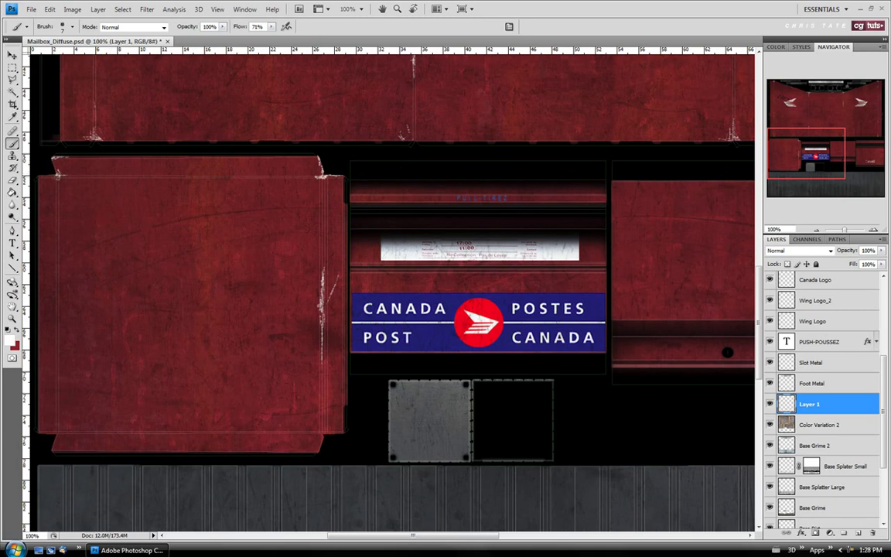
pyautogui.moveTo(51, 166); pyautogui.dragTo(56, 159)
pyautogui.moveTo(196, 268); pyautogui.dragTo(248, 233)
pyautogui.moveTo(70, 430); pyautogui.dragTo(56, 424)
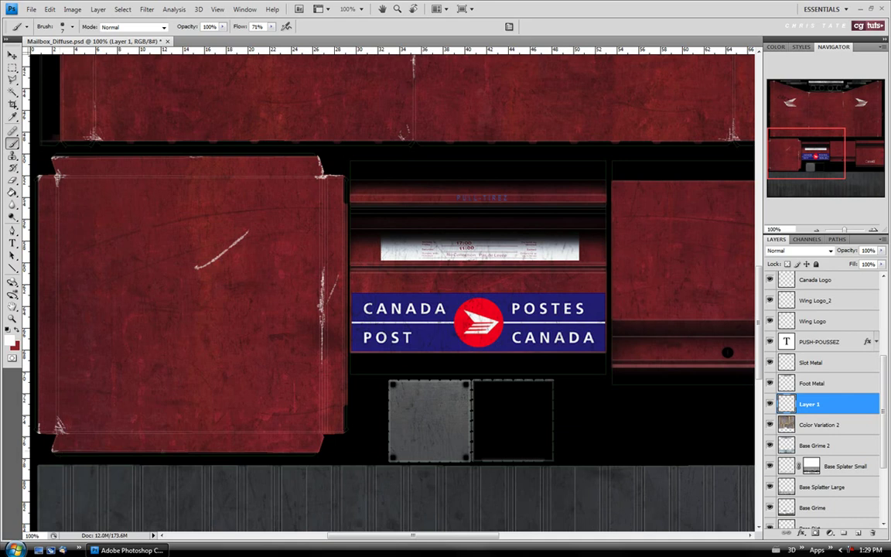
# Paint chipped white wear on the square red panel's lower-right corner
pyautogui.scroll(-2, 727, 145)
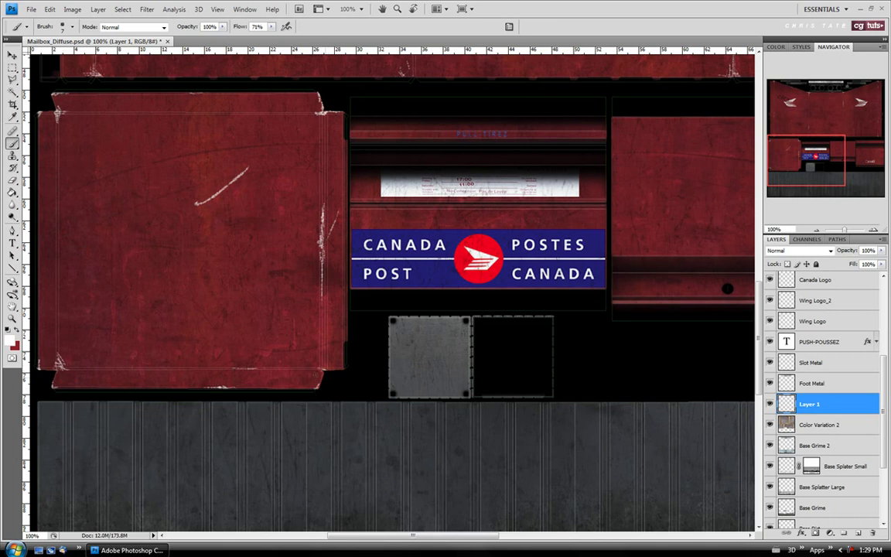
pyautogui.moveTo(312, 359); pyautogui.dragTo(322, 368)
pyautogui.moveTo(726, 145); pyautogui.dragTo(721, 146)
# Paint wear on the PULL-TIREZ strip and the upper corners of the panel above the Canada Post sign, with the UV guide hidden
pyautogui.moveTo(492, 99); pyautogui.dragTo(360, 203)
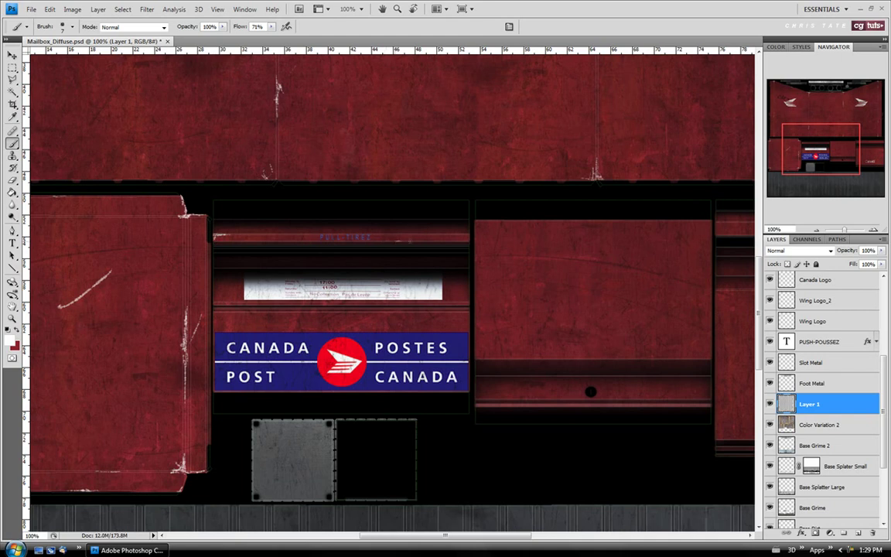
pyautogui.scroll(5, 795, 333)
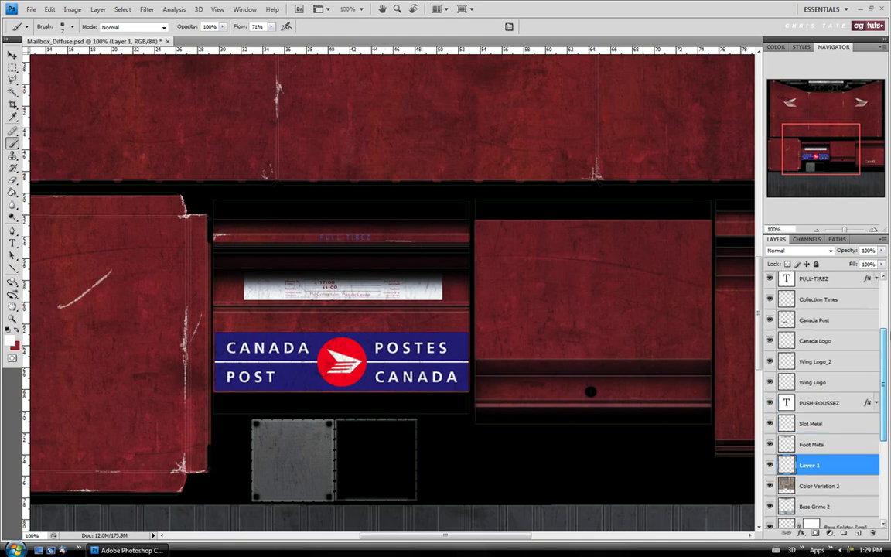
pyautogui.click(770, 277)
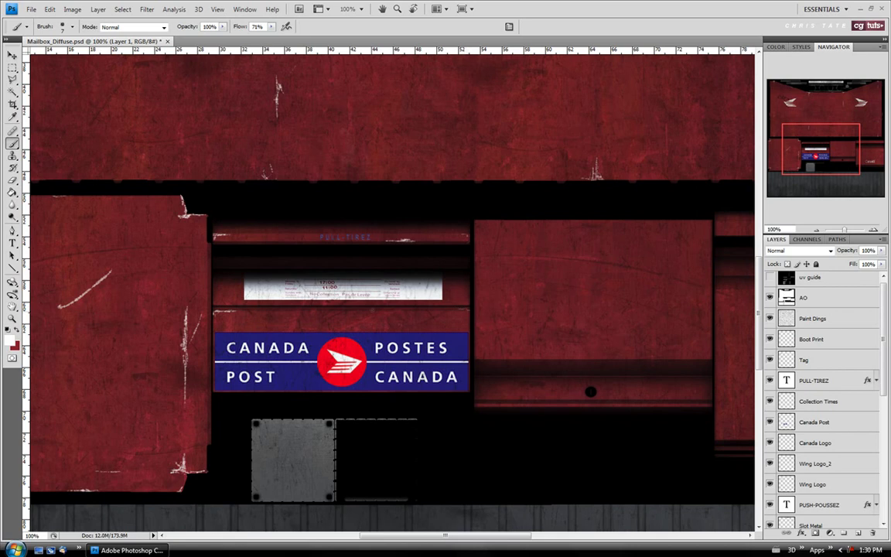
pyautogui.moveTo(466, 311); pyautogui.dragTo(459, 319)
# Paint chipped wear on the lower corners and bottom edge of the red panel above the round hole, plus a small scratch near its top
pyautogui.moveTo(819, 164); pyautogui.dragTo(841, 166)
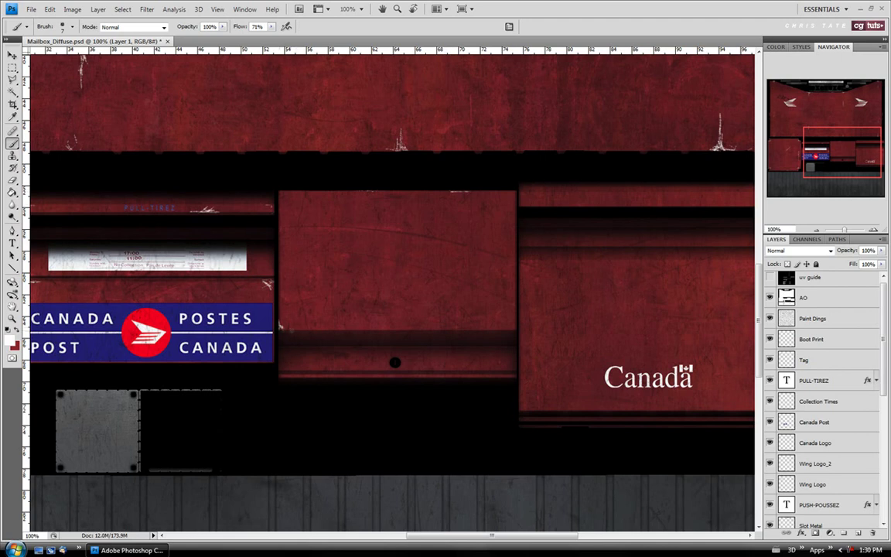
pyautogui.moveTo(280, 326); pyautogui.dragTo(285, 328)
pyautogui.moveTo(458, 329); pyautogui.dragTo(516, 328)
pyautogui.moveTo(352, 198); pyautogui.dragTo(359, 201)
# Paint wear on the ends and upper middle of the red strip above the Canada wordmark panel
pyautogui.moveTo(851, 162); pyautogui.dragTo(854, 164)
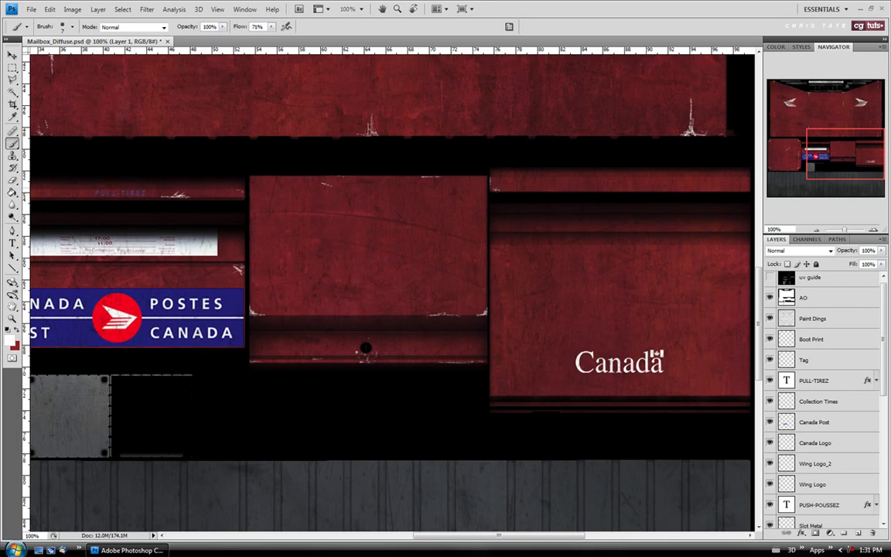
pyautogui.click(495, 189)
pyautogui.click(632, 178)
pyautogui.click(691, 177)
# Paint chipped wear along the Canada wordmark panel's upper and lower edges, checking the placement against the UV guide
pyautogui.moveTo(499, 246); pyautogui.dragTo(533, 246)
pyautogui.moveTo(665, 246); pyautogui.dragTo(680, 246)
pyautogui.click(770, 277)
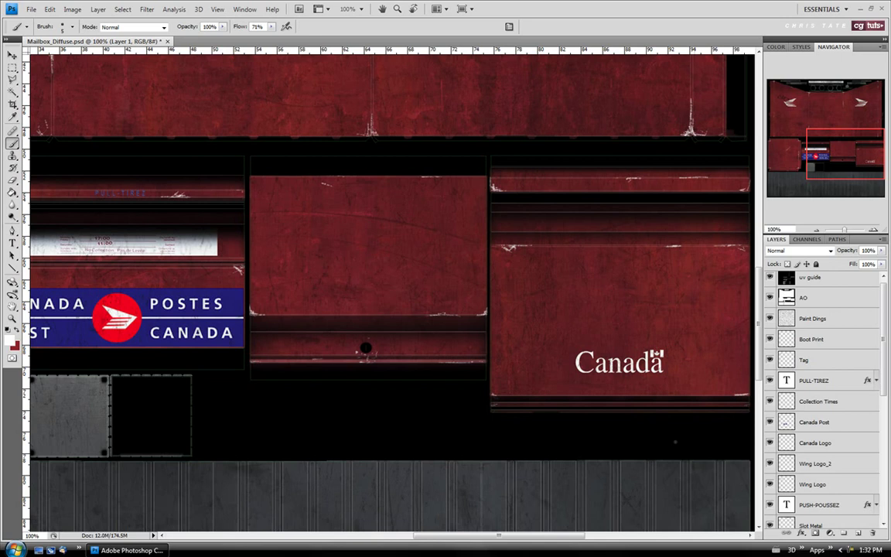
pyautogui.click(770, 277)
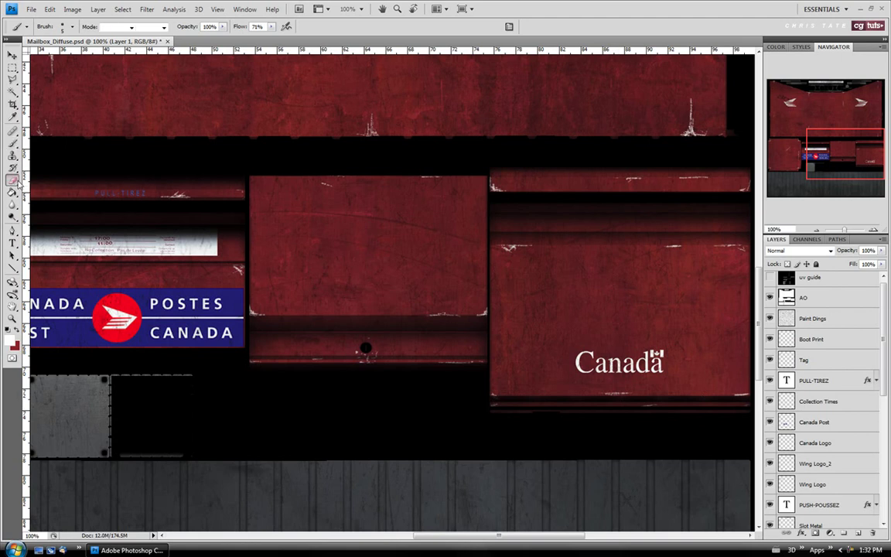
# Erase the wear on the bottom edge beneath the Canada wordmark and retouch that edge with a 4 px brush
pyautogui.press('e')
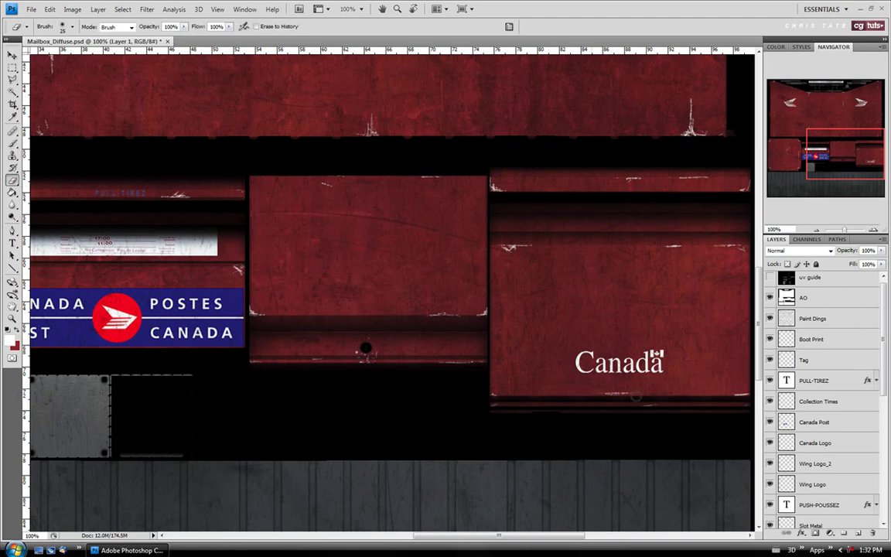
pyautogui.press(']')
pyautogui.click(12, 143)
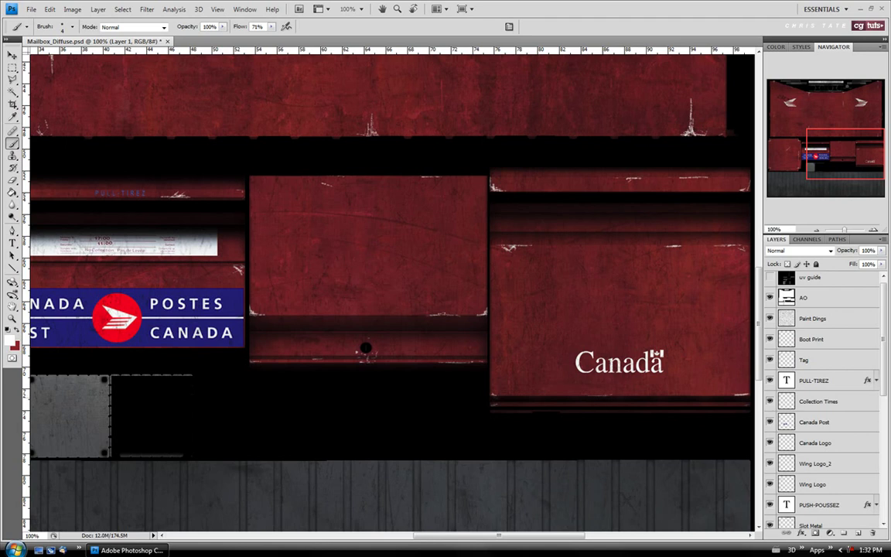
pyautogui.moveTo(613, 386); pyautogui.dragTo(597, 395)
# Fit the whole texture in view and save the file
pyautogui.moveTo(874, 163); pyautogui.dragTo(798, 112)
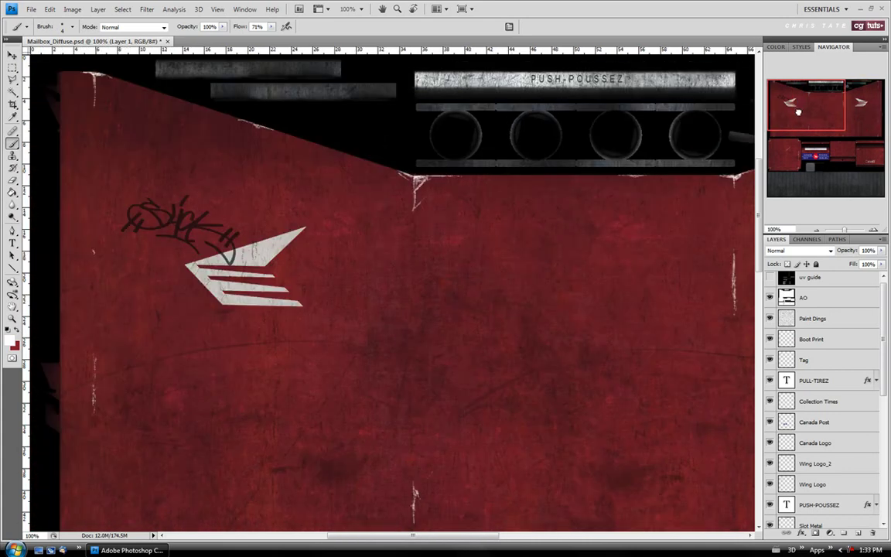
pyautogui.click(12, 317)
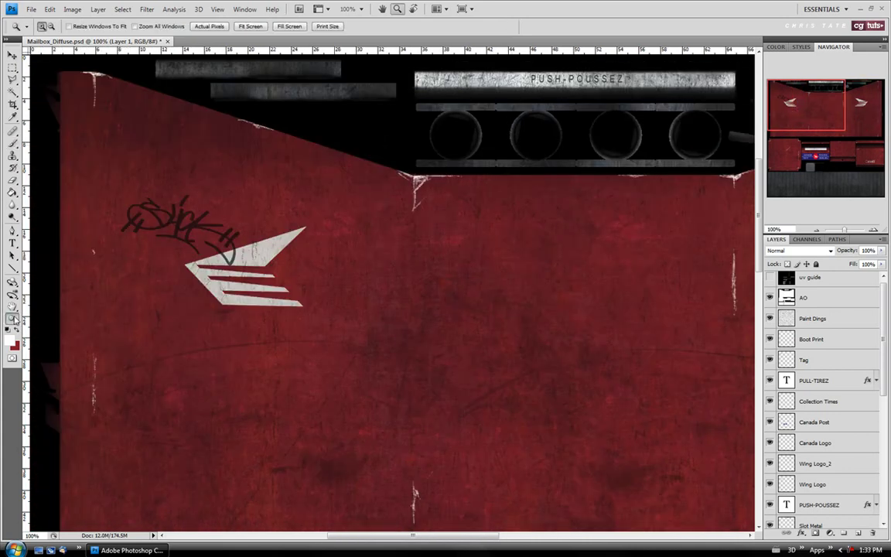
pyautogui.click(250, 26)
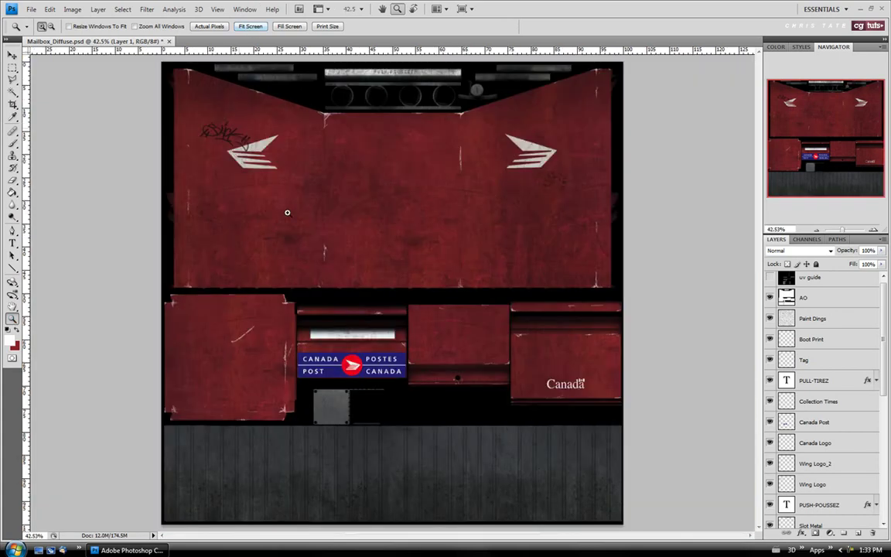
pyautogui.click(31, 8)
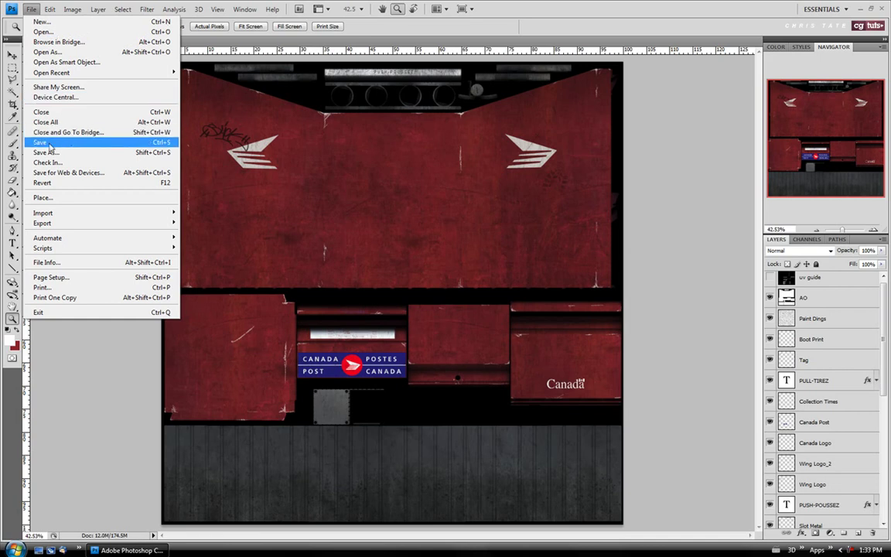
pyautogui.click(48, 143)
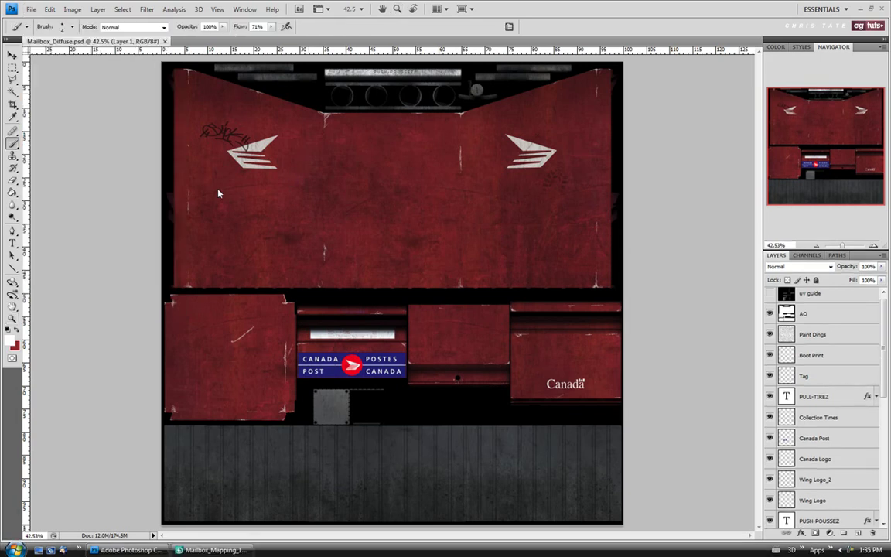
# Switch to 3ds Max and examine the painted wear on the mailbox's front, top, side and corner edges
pyautogui.click(206, 550)
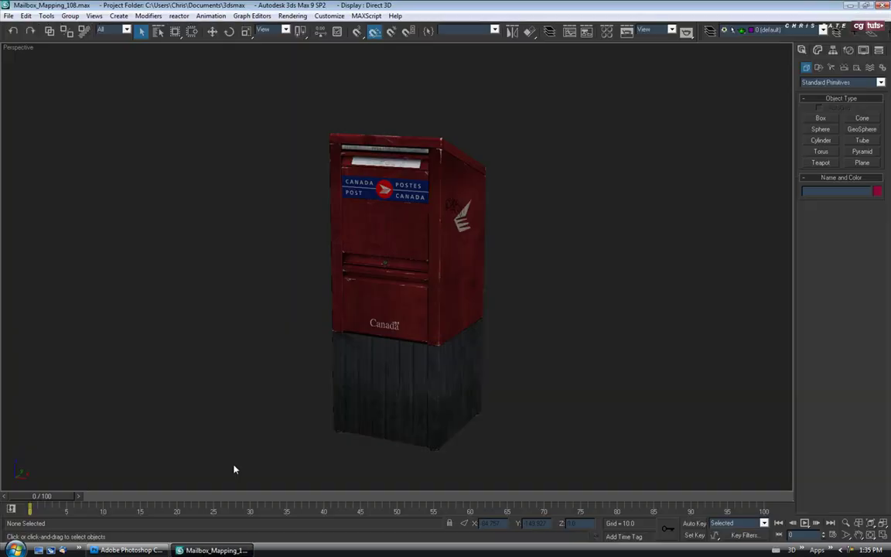
pyautogui.moveTo(350, 250); pyautogui.dragTo(261, 280)
pyautogui.scroll(5, 387, 269)
pyautogui.moveTo(387, 269); pyautogui.dragTo(388, 330)
pyautogui.scroll(-3, 511, 273)
pyautogui.moveTo(406, 281); pyautogui.dragTo(392, 247)
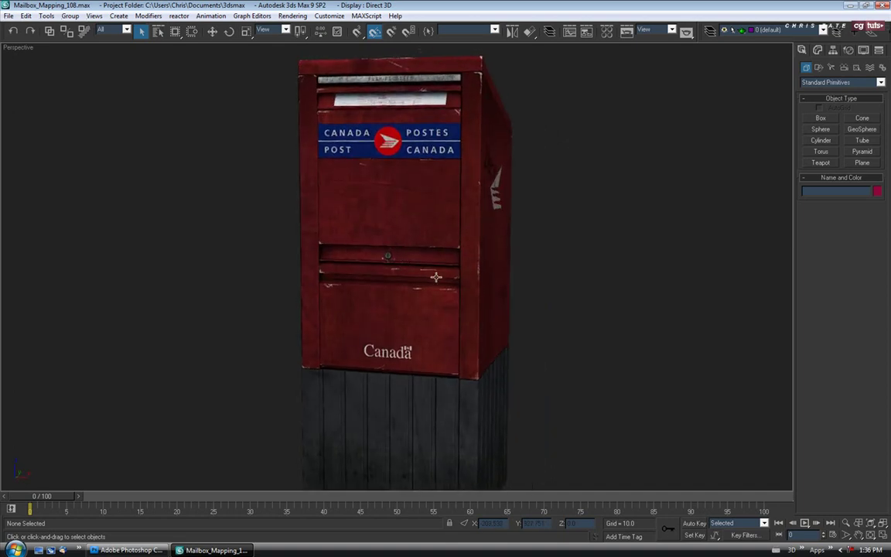
pyautogui.moveTo(422, 304); pyautogui.dragTo(380, 265)
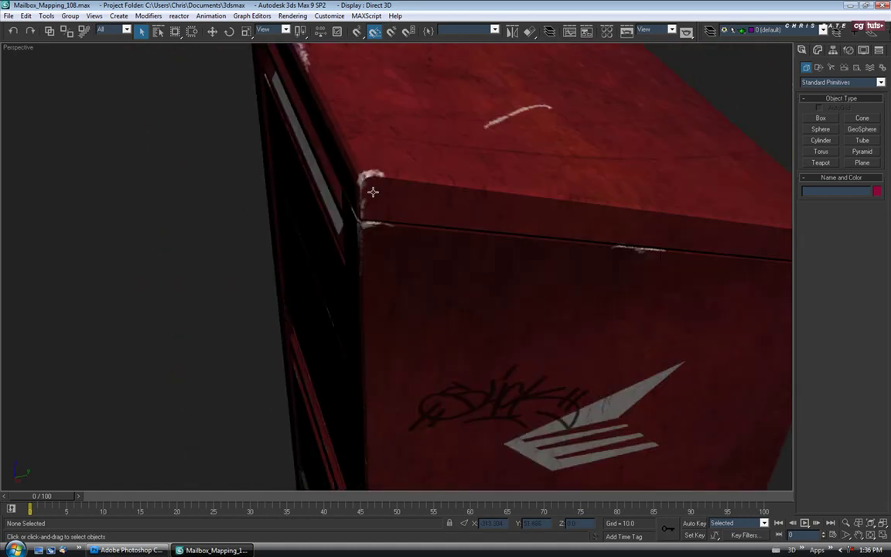
pyautogui.moveTo(332, 166); pyautogui.dragTo(318, 288)
pyautogui.scroll(-5, 513, 239)
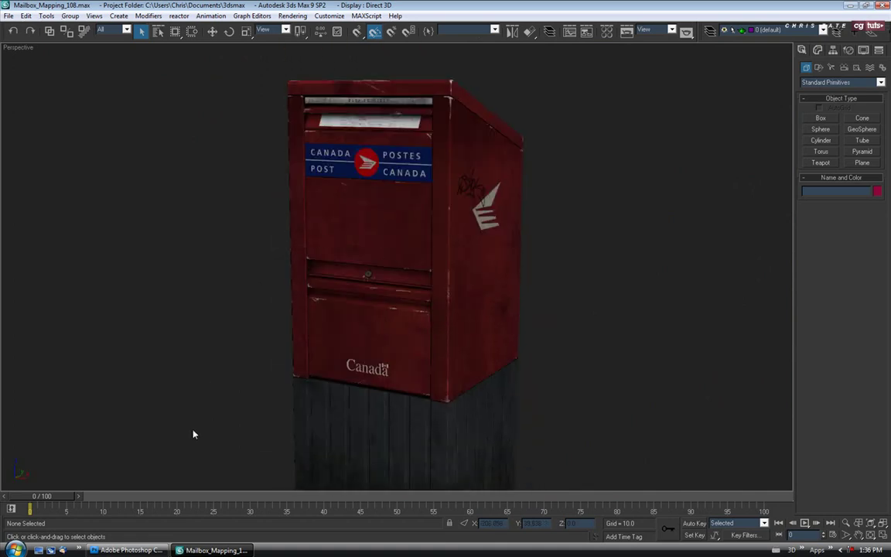
# Switch back to Photoshop and erase the short scratch and upper wear beside the square red panel's right fold
pyautogui.click(133, 550)
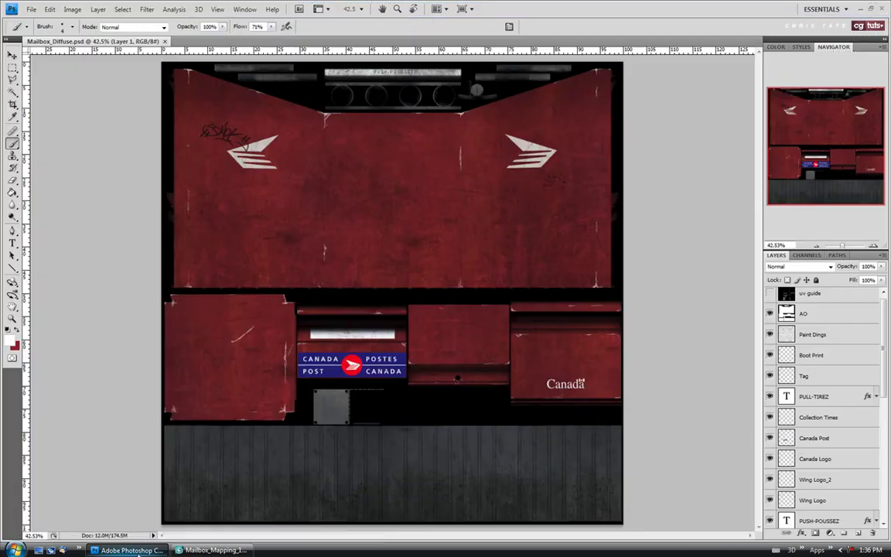
pyautogui.press('z')
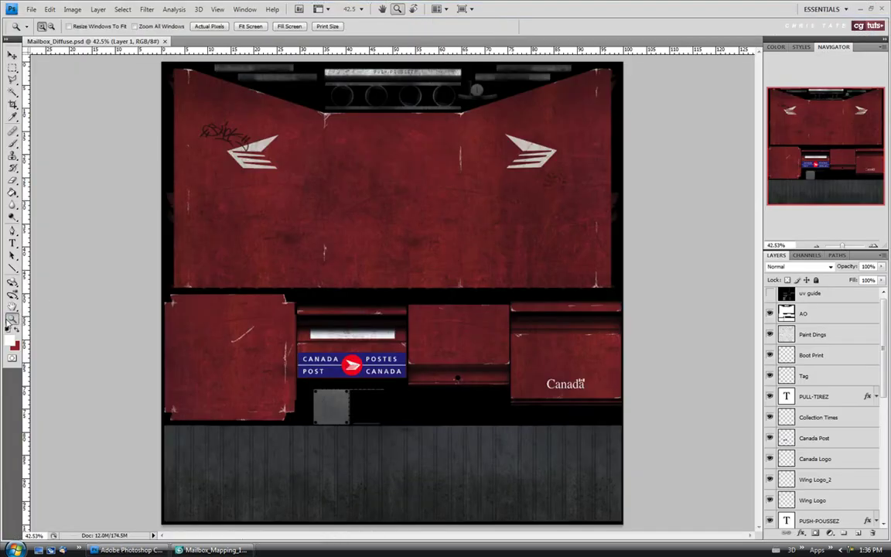
pyautogui.click(232, 359)
pyautogui.click(160, 407)
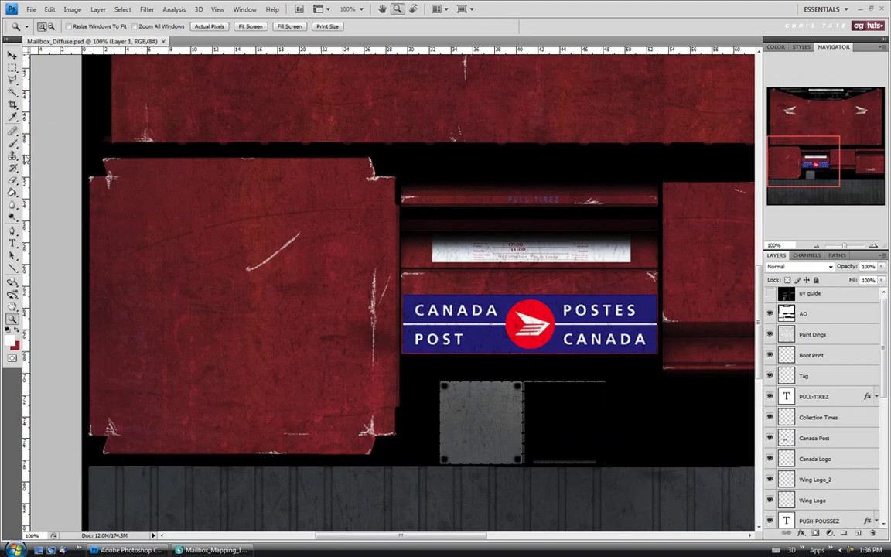
pyautogui.click(13, 179)
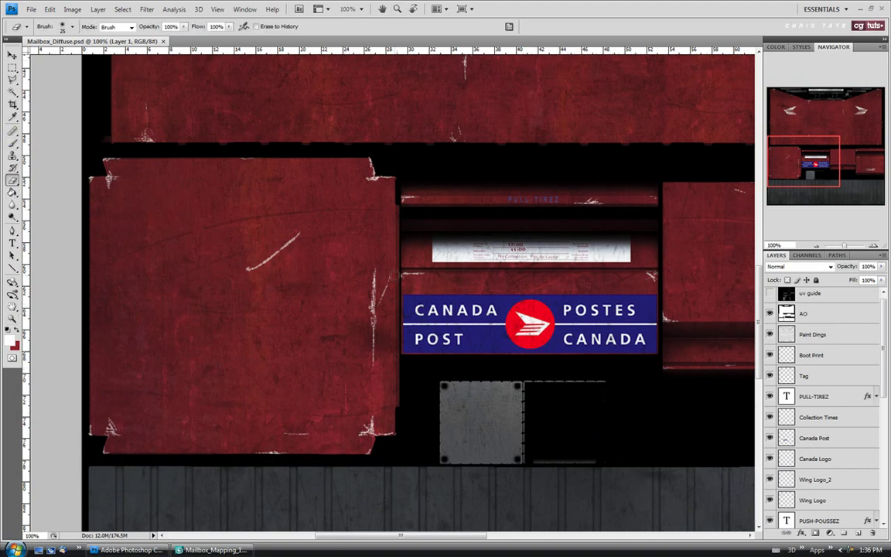
pyautogui.click(338, 236)
# Show the UV guide, break up the wear along the square panel's right fold with the Eraser, and erase the diagonal scratch
pyautogui.click(770, 293)
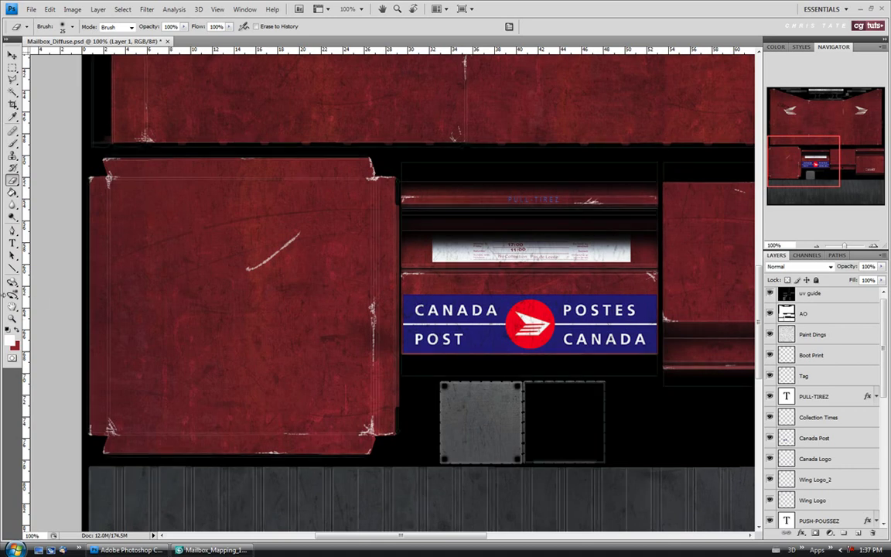
pyautogui.press('z')
pyautogui.click(385, 319)
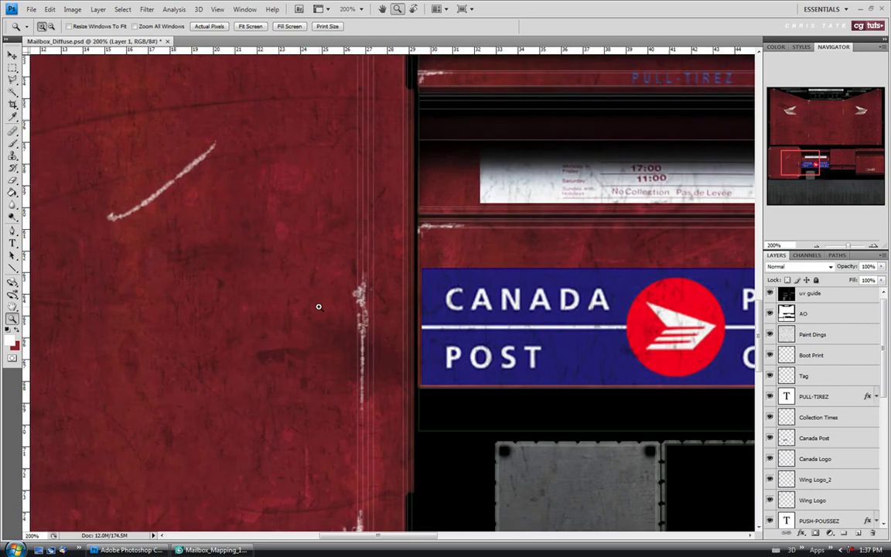
pyautogui.click(13, 179)
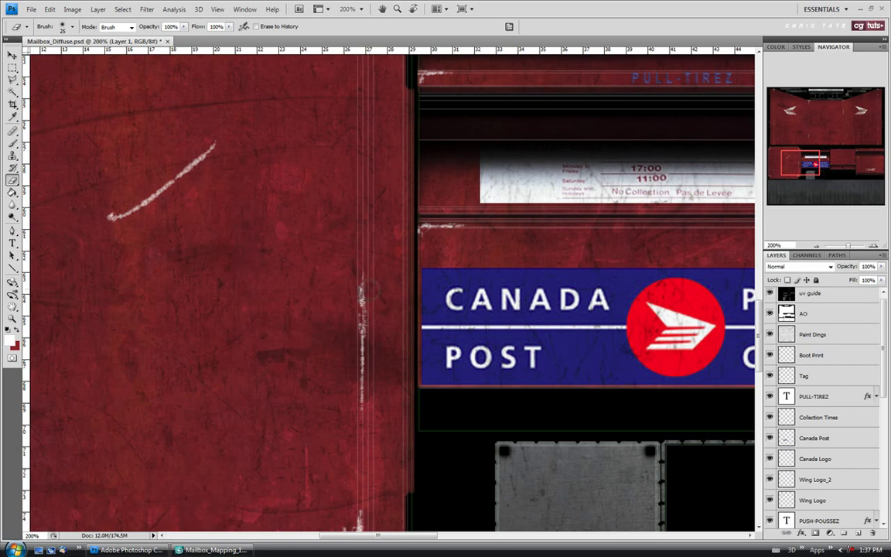
pyautogui.moveTo(362, 354); pyautogui.dragTo(362, 340)
pyautogui.moveTo(109, 216)
pyautogui.mouseDown()
pyautogui.moveTo(117, 196)
pyautogui.moveTo(187, 166)
pyautogui.mouseUp()
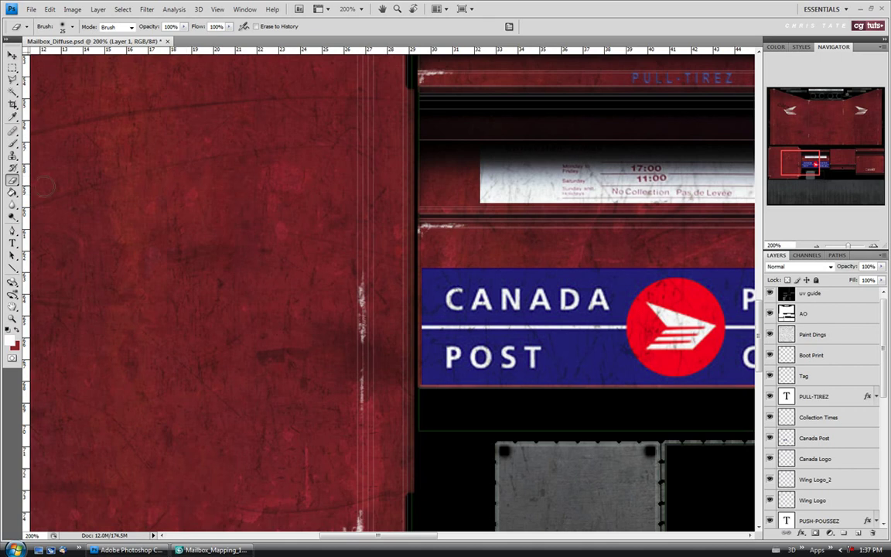
# Paint extra white wear into the inner notch at the square red panel's upper-right corner
pyautogui.click(13, 317)
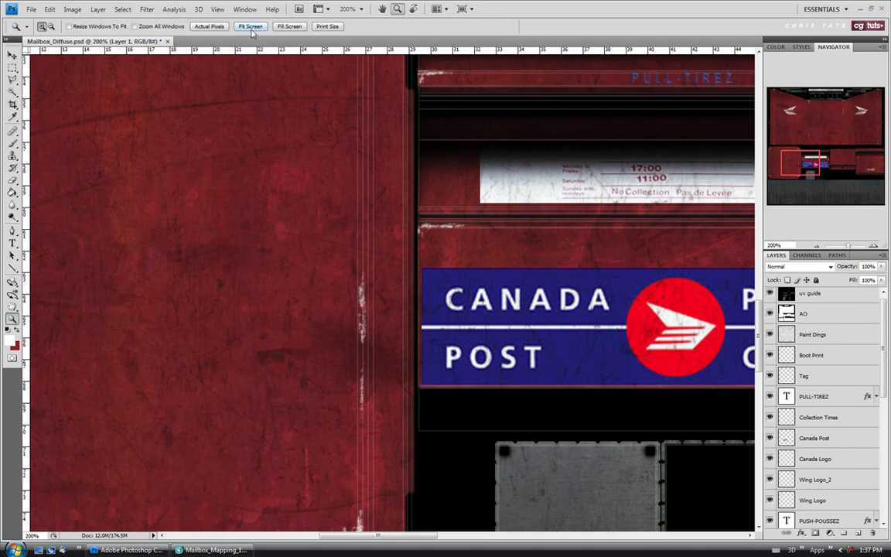
pyautogui.click(255, 28)
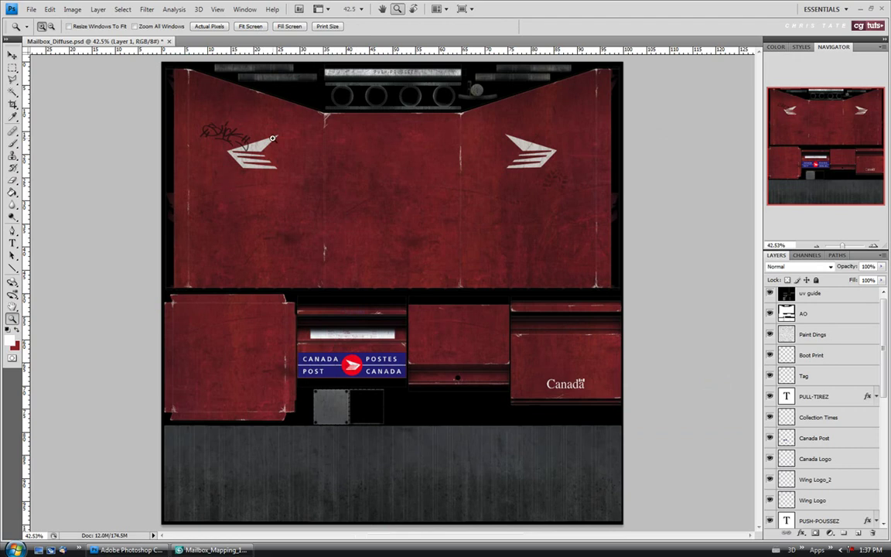
pyautogui.click(155, 368)
pyautogui.click(116, 375)
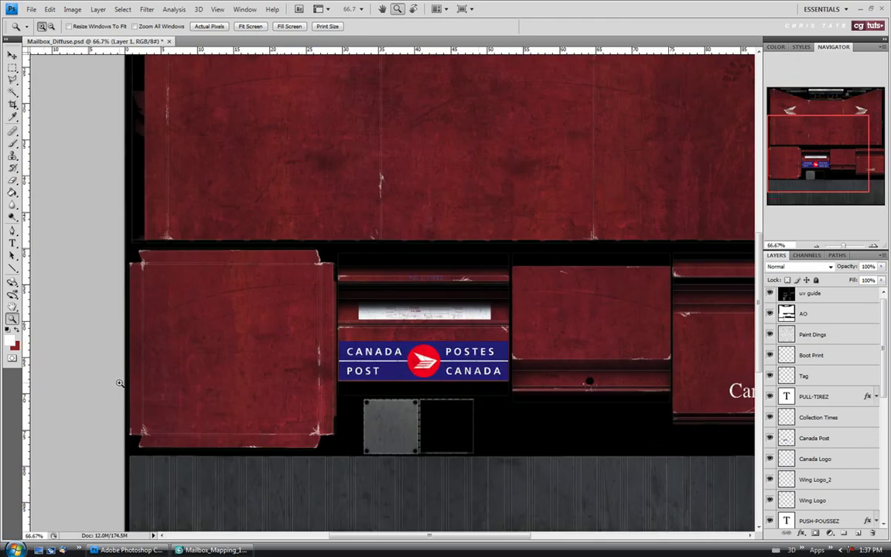
pyautogui.click(321, 257)
pyautogui.click(336, 259)
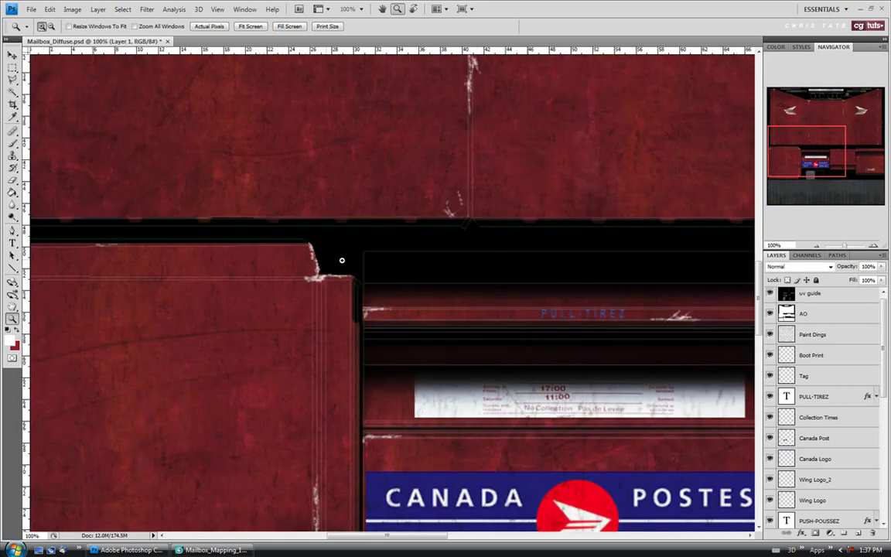
pyautogui.click(330, 260)
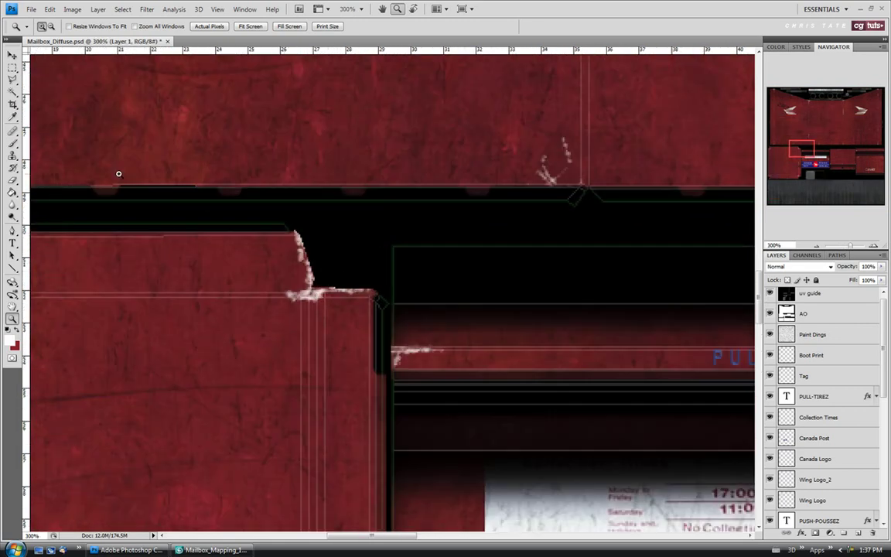
pyautogui.click(12, 143)
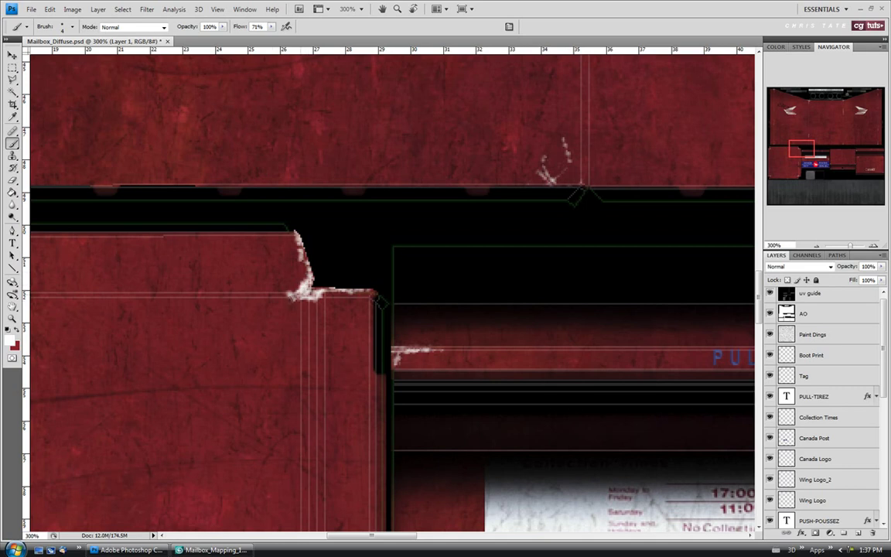
pyautogui.press('z')
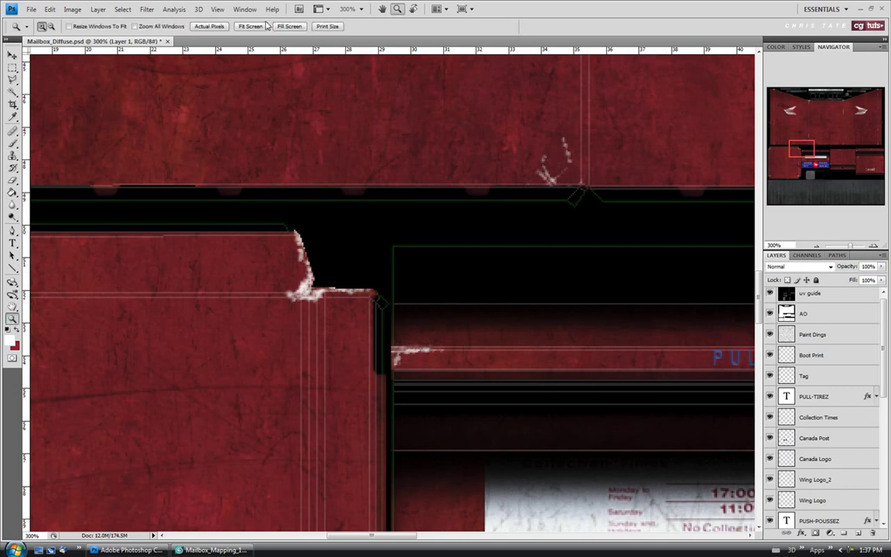
pyautogui.click(263, 28)
pyautogui.click(256, 274)
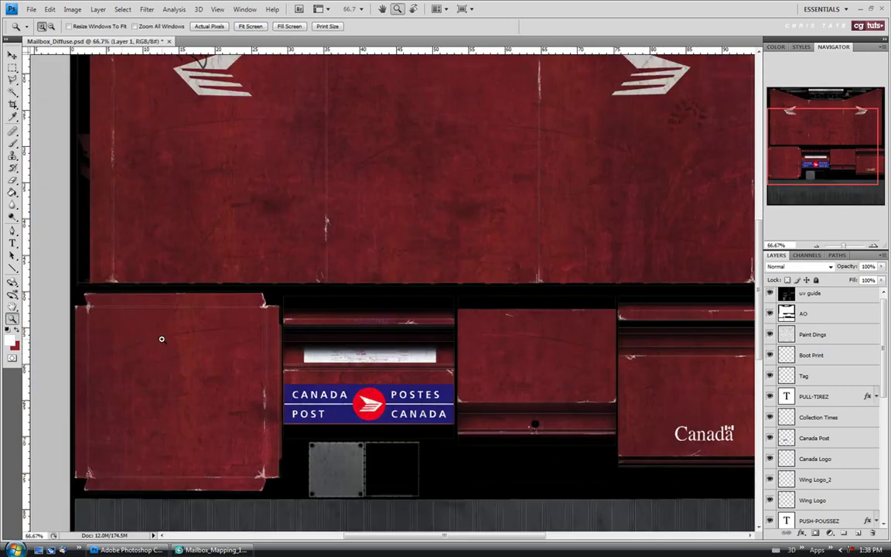
# Erase the diagonal scratch from the wear at the large red panel's upper-left inner corner
pyautogui.click(230, 287)
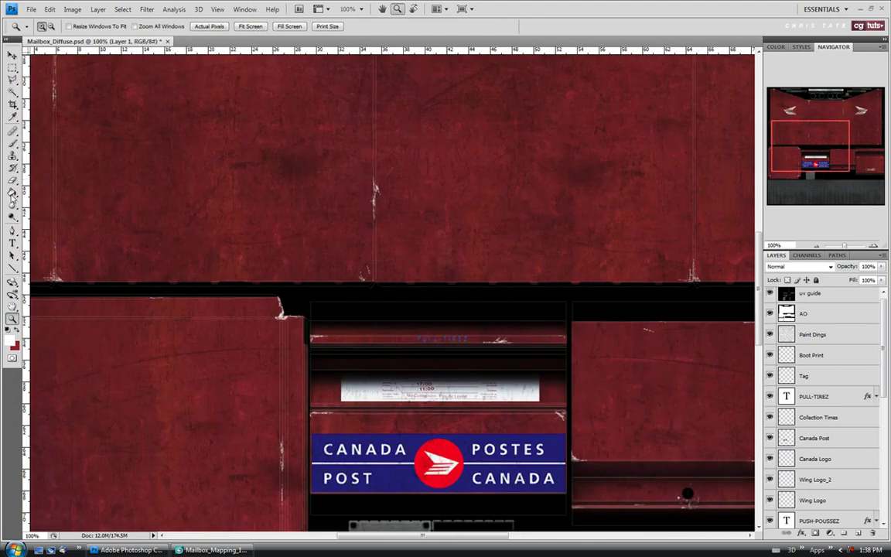
pyautogui.click(12, 143)
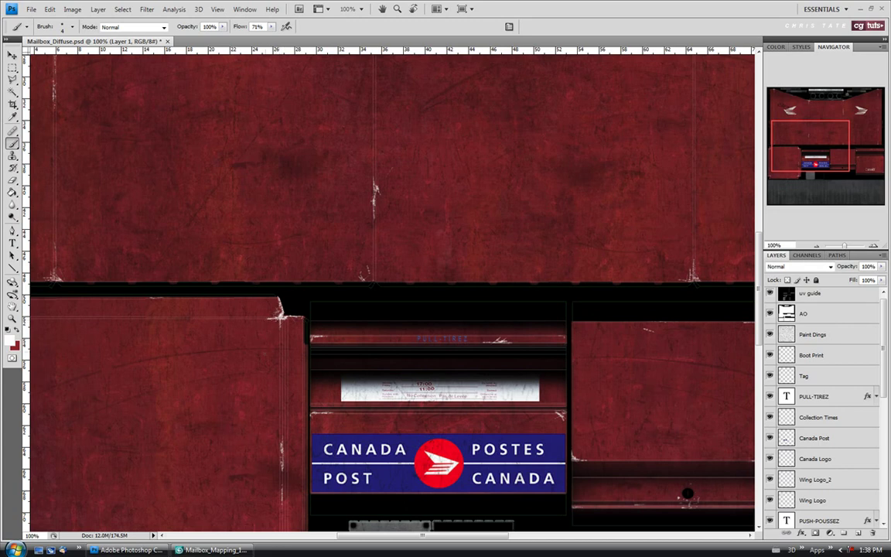
pyautogui.scroll(10, 769, 257)
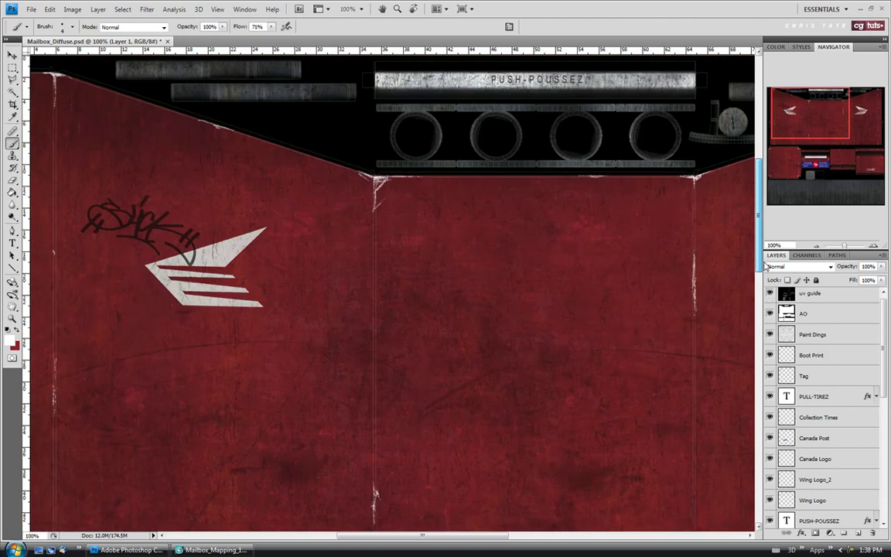
pyautogui.scroll(3, 769, 257)
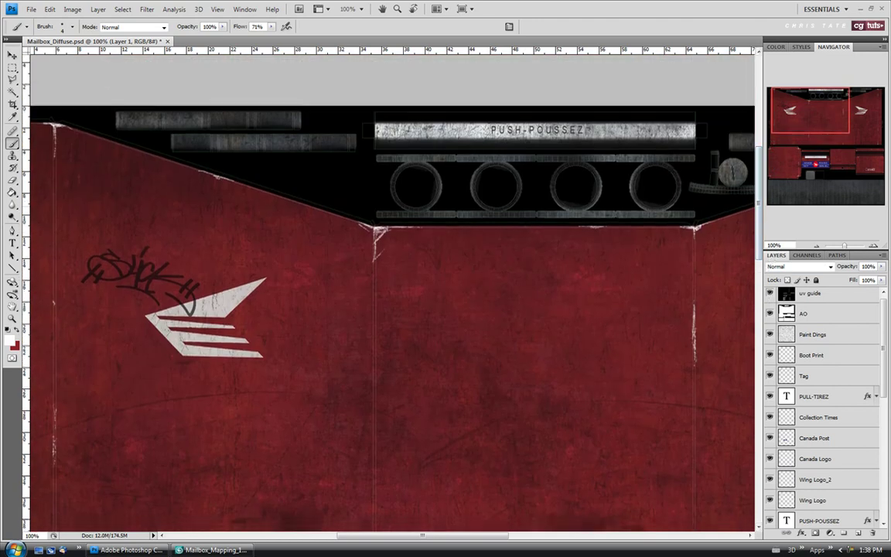
pyautogui.click(12, 179)
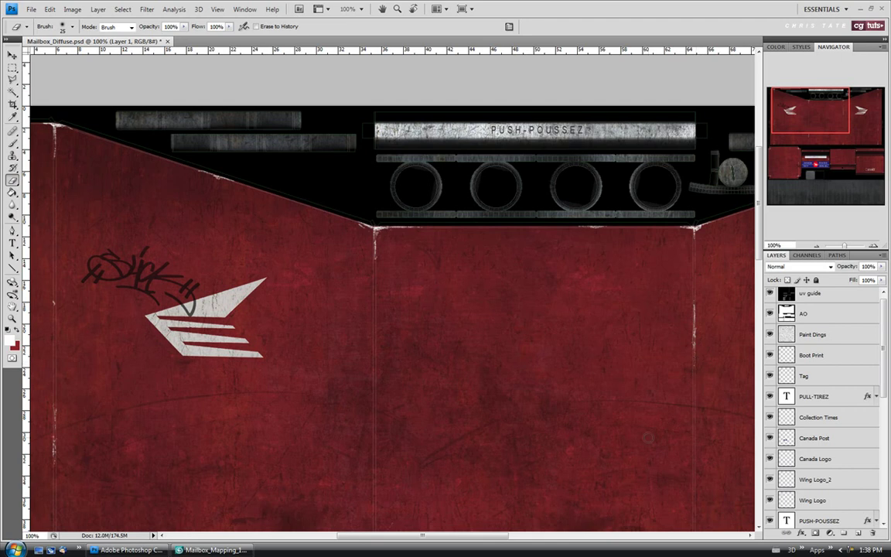
# Hide the UV guide layer and save the texture file
pyautogui.moveTo(446, 540); pyautogui.dragTo(510, 539)
pyautogui.click(769, 294)
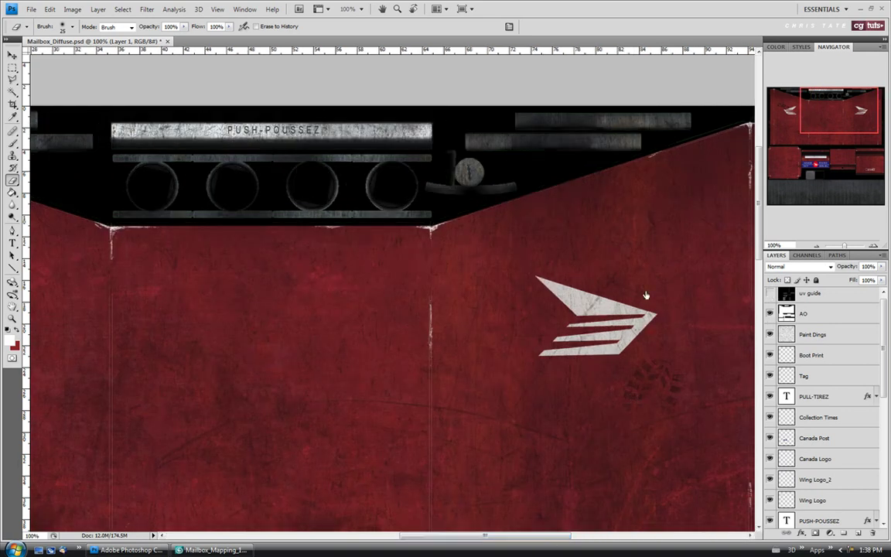
pyautogui.click(36, 14)
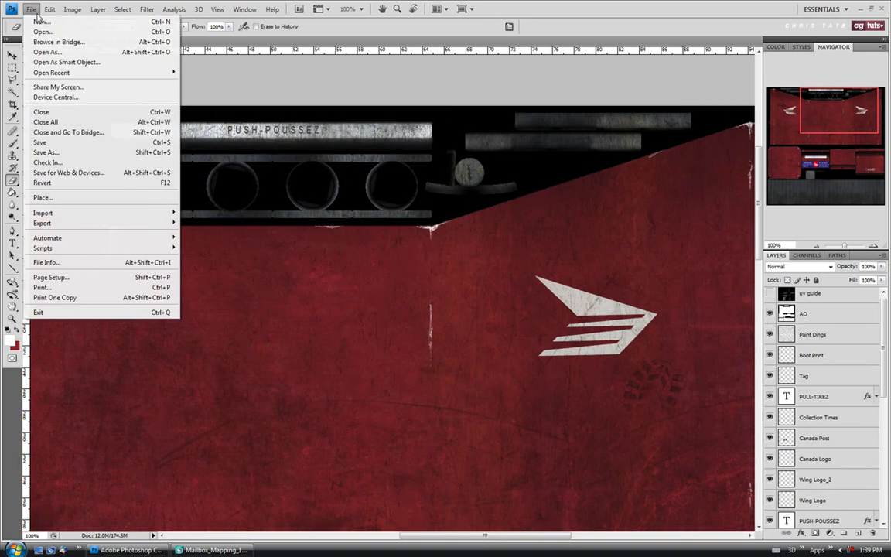
pyautogui.click(54, 152)
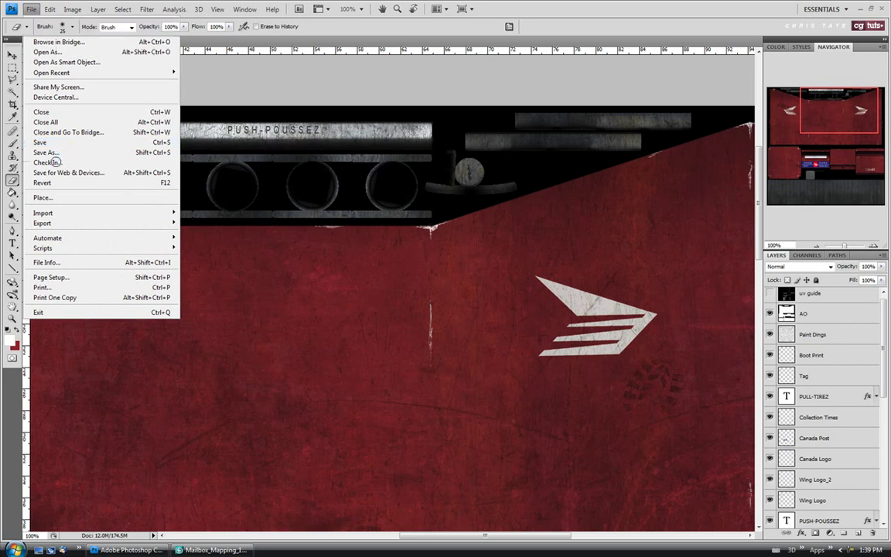
# Switch to 3ds Max and examine the painted wear on the mailbox's front, top corner and graffiti side from several angles
pyautogui.hotkey('alt', 'Tab')
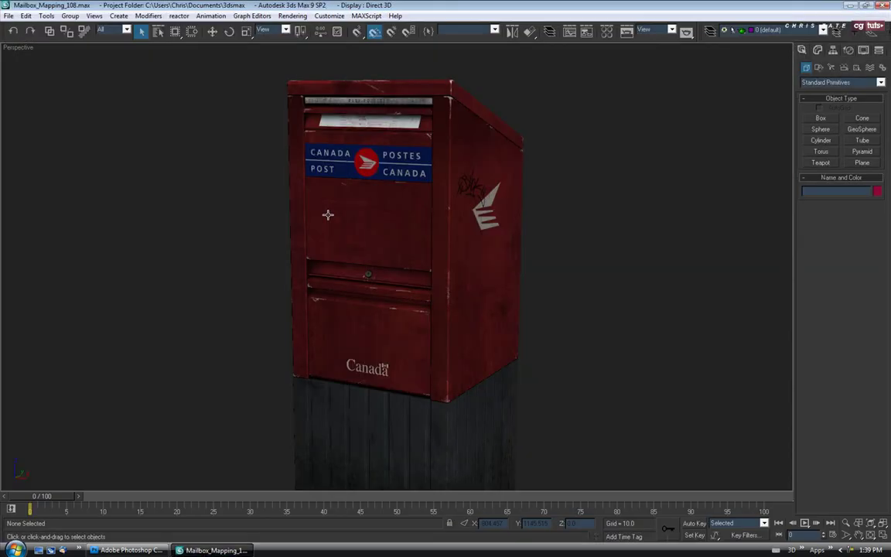
pyautogui.moveTo(286, 200); pyautogui.dragTo(344, 190)
pyautogui.scroll(-5, 268, 193)
pyautogui.scroll(5, 380, 234)
pyautogui.moveTo(379, 234); pyautogui.dragTo(556, 208)
pyautogui.moveTo(556, 207); pyautogui.dragTo(317, 116)
pyautogui.moveTo(425, 198); pyautogui.dragTo(442, 181)
pyautogui.scroll(6, 442, 181)
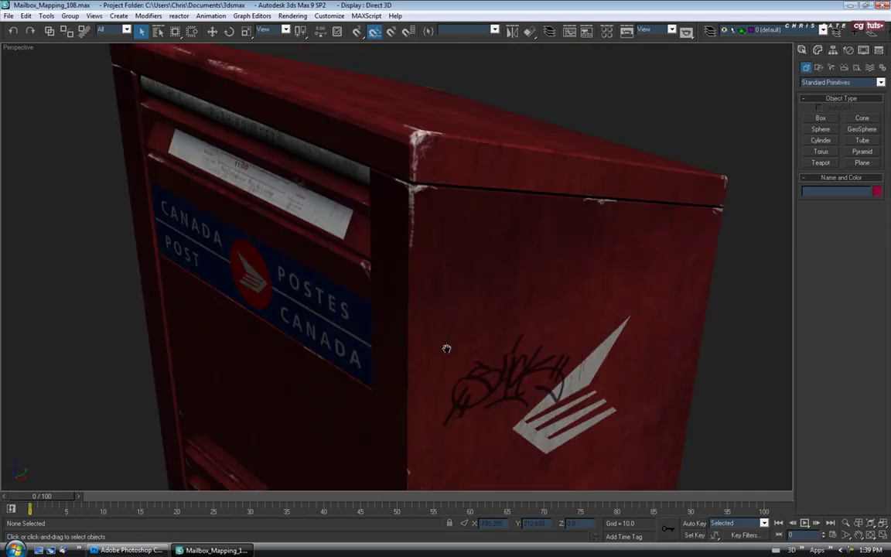
pyautogui.scroll(-5, 420, 298)
pyautogui.moveTo(422, 292); pyautogui.dragTo(495, 251)
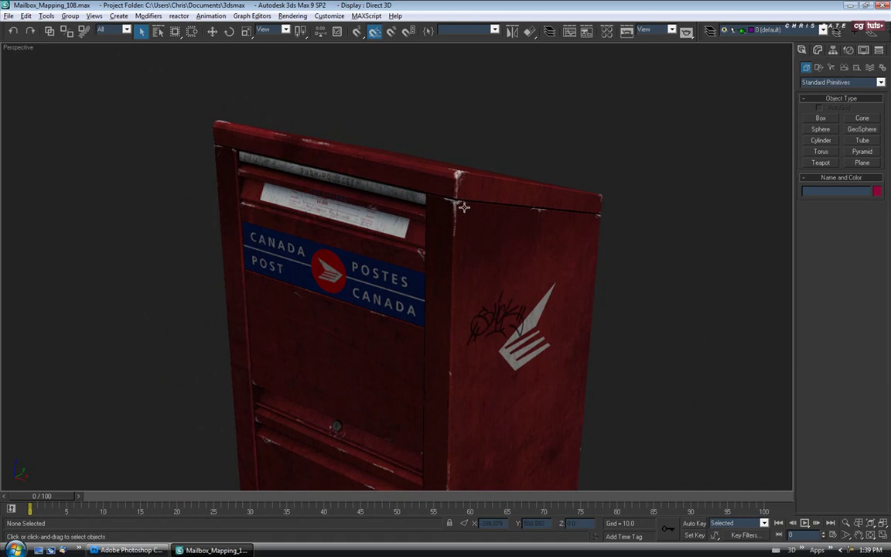
pyautogui.moveTo(411, 184); pyautogui.dragTo(434, 214)
pyautogui.moveTo(458, 256); pyautogui.dragTo(443, 152)
pyautogui.scroll(-3, 488, 255)
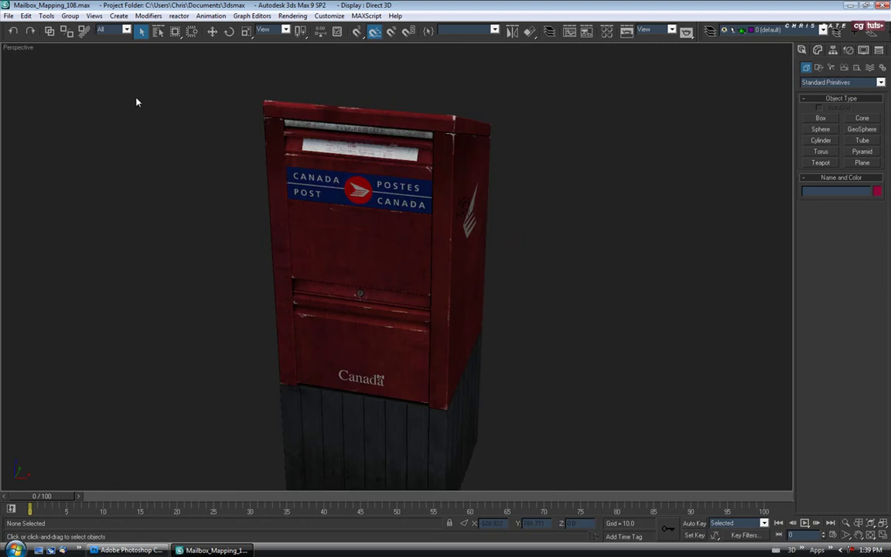
# Switch back to Photoshop, break up the wear at the large red panel's top-left fold with a smaller Eraser, and show the UV guide
pyautogui.click(127, 550)
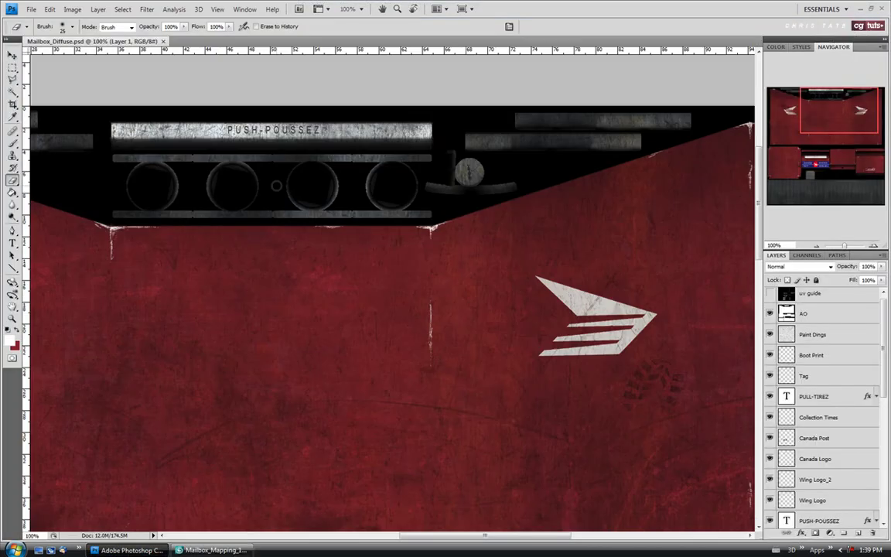
pyautogui.moveTo(431, 535); pyautogui.dragTo(340, 532)
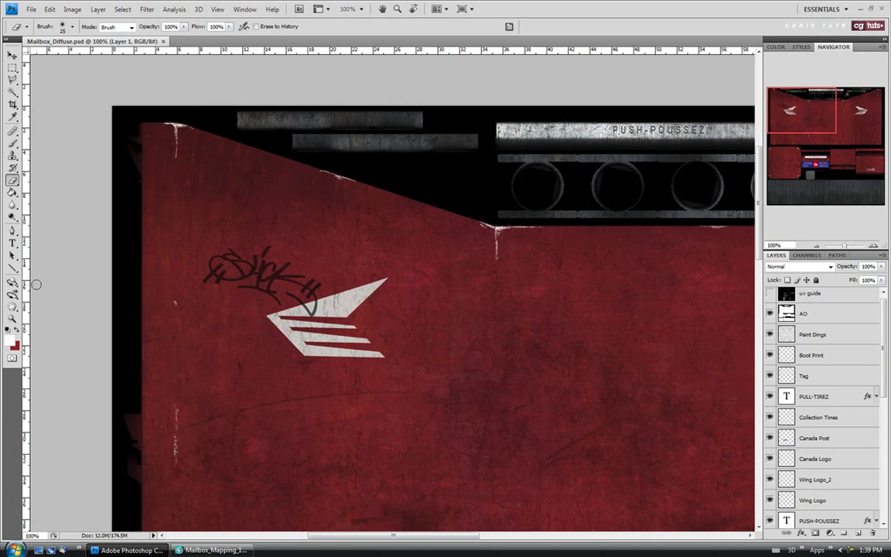
pyautogui.press('z')
pyautogui.click(146, 124)
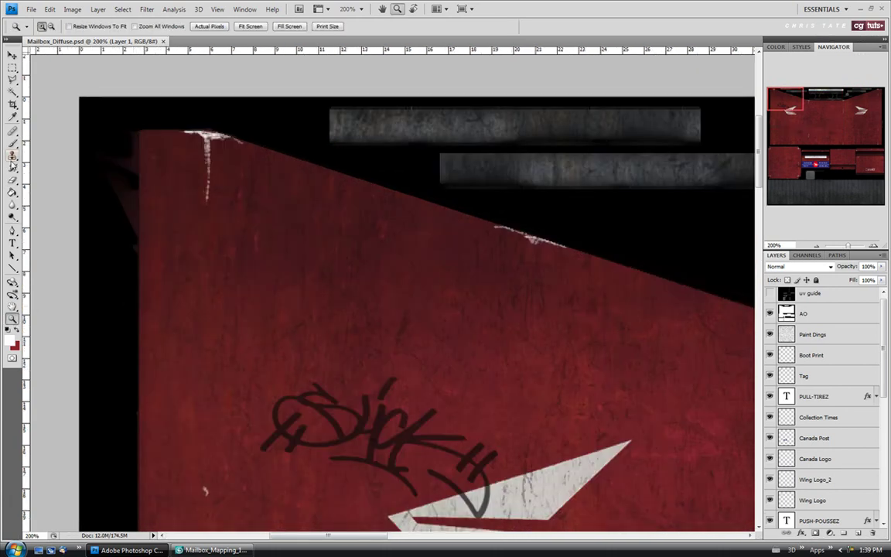
pyautogui.click(13, 180)
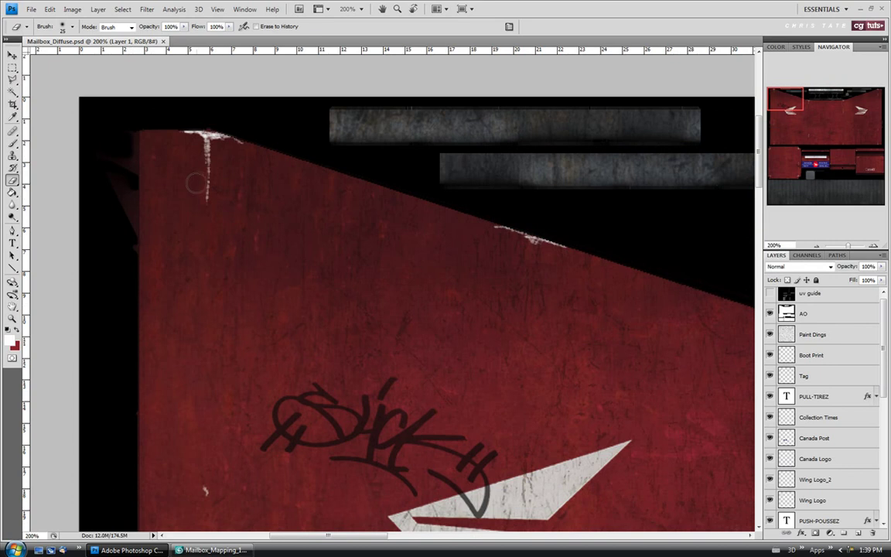
pyautogui.press('[')
pyautogui.press('[')
pyautogui.click(168, 119)
pyautogui.click(769, 294)
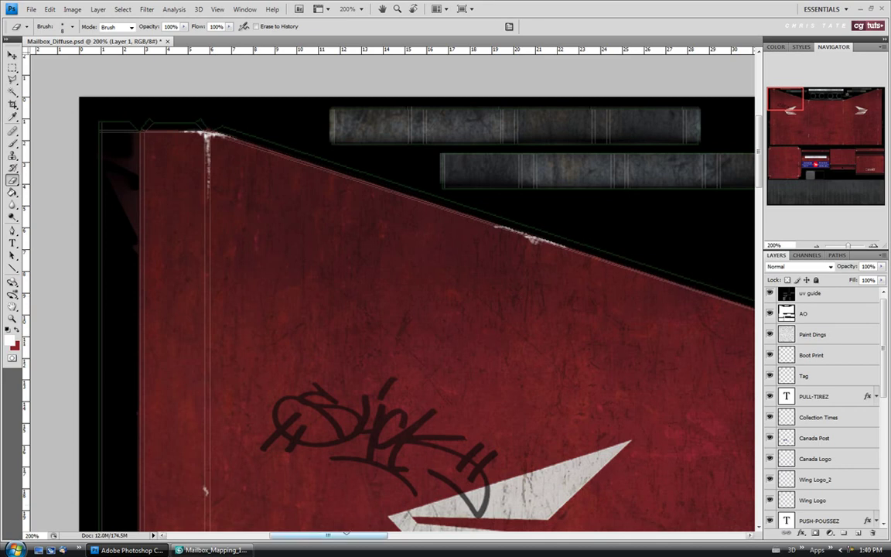
# Refine the wear at the large red panel's remaining upper corners and along its right folds with the small Eraser
pyautogui.moveTo(331, 536); pyautogui.dragTo(423, 550)
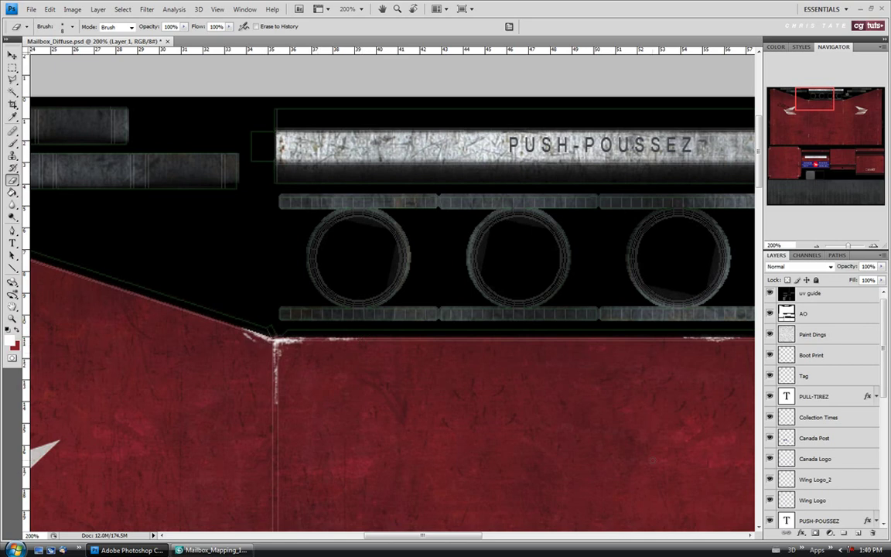
pyautogui.moveTo(824, 102); pyautogui.dragTo(847, 101)
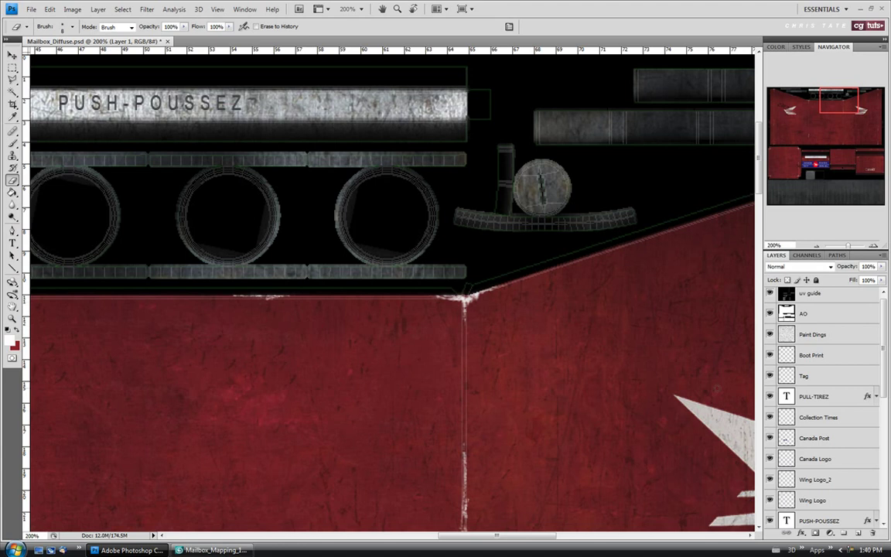
pyautogui.moveTo(760, 195); pyautogui.dragTo(762, 233)
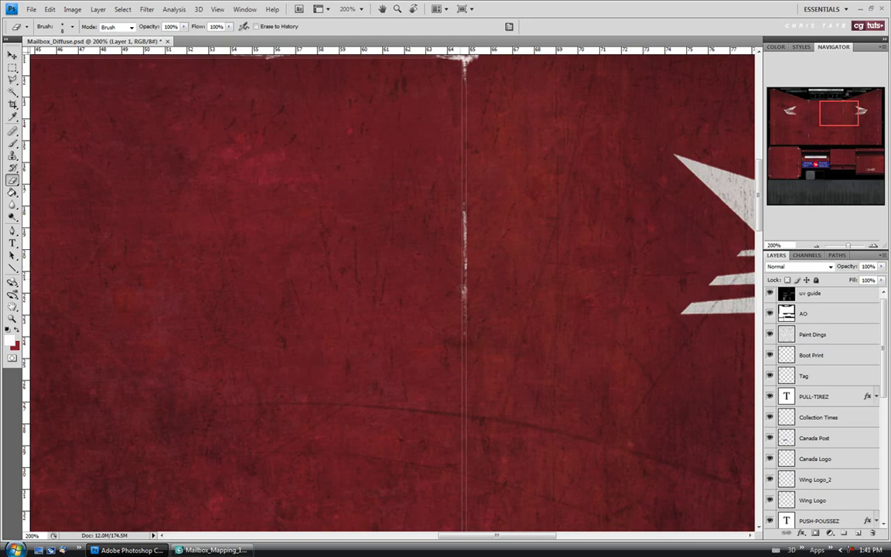
pyautogui.moveTo(853, 109); pyautogui.dragTo(879, 96)
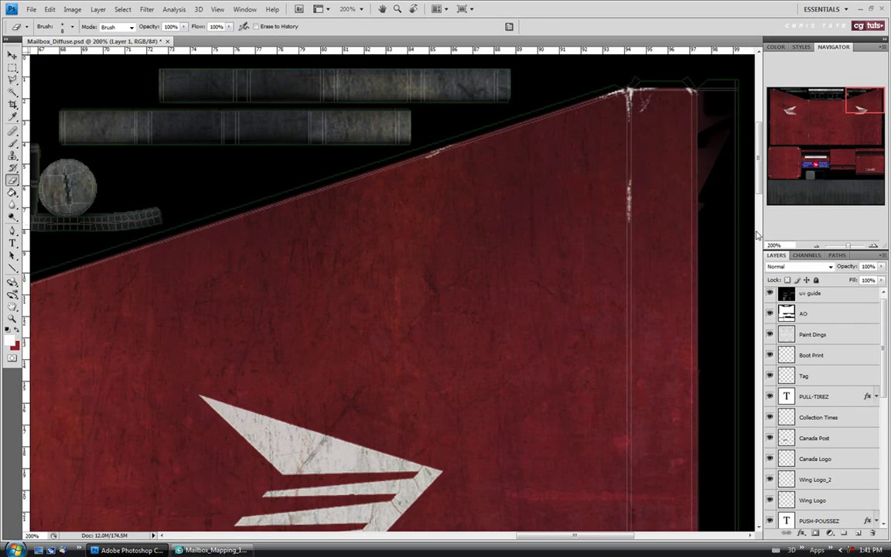
# Enlarge the Eraser to 30 and remove the white wear along the middle of the square red panel's right fold
pyautogui.moveTo(873, 106); pyautogui.dragTo(779, 164)
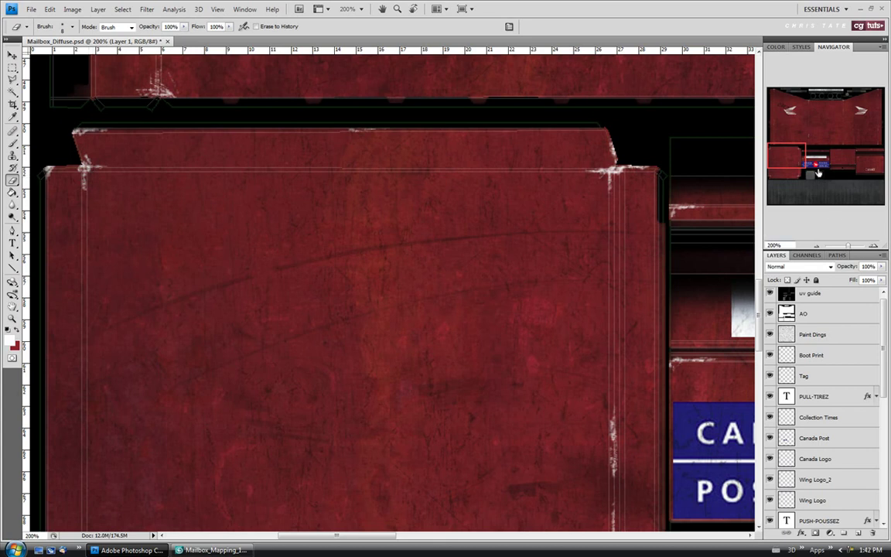
pyautogui.moveTo(785, 163); pyautogui.dragTo(786, 173)
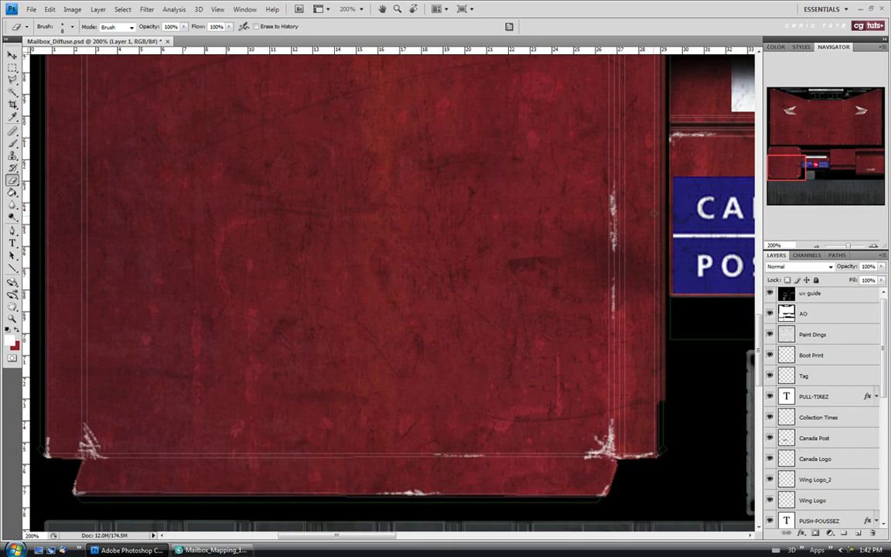
pyautogui.press(']')
pyautogui.press(']')
pyautogui.press(']')
pyautogui.press(']')
pyautogui.moveTo(611, 223)
pyautogui.mouseDown()
pyautogui.moveTo(613, 197)
pyautogui.moveTo(614, 252)
pyautogui.moveTo(615, 217)
pyautogui.moveTo(619, 237)
pyautogui.mouseUp()
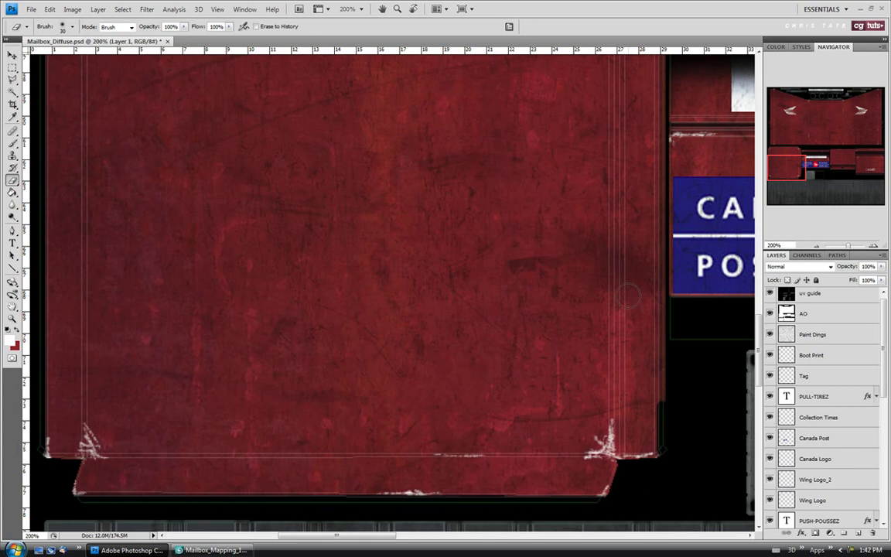
# Reduce the Eraser to 20 and remove the wear along the keyhole panel's upper edge and the short scratch beneath it
pyautogui.moveTo(795, 168); pyautogui.dragTo(848, 160)
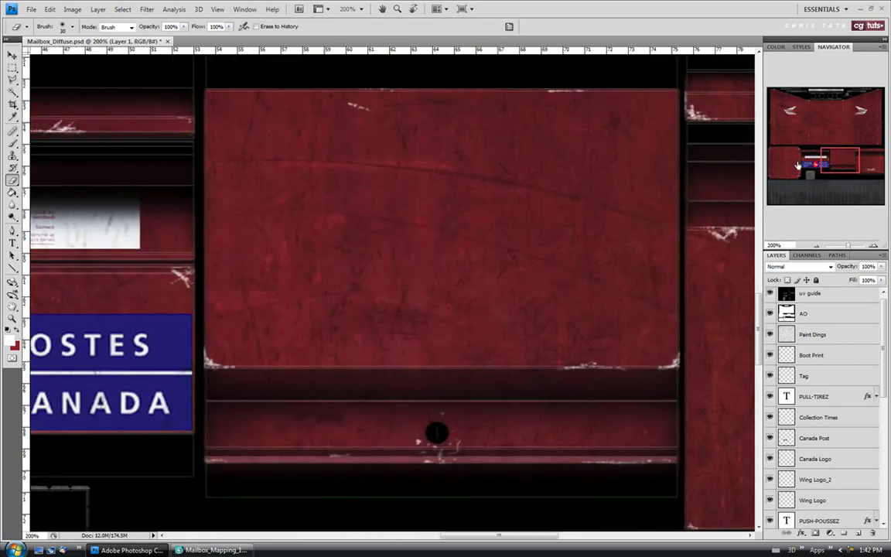
pyautogui.press('[')
pyautogui.moveTo(576, 87)
pyautogui.mouseDown()
pyautogui.moveTo(527, 92)
pyautogui.moveTo(551, 89)
pyautogui.mouseUp()
pyautogui.moveTo(340, 105); pyautogui.dragTo(360, 105)
# Erase the middle chip on the strip above the Canada panel and the middle and right chips along the panel's upper edge
pyautogui.moveTo(841, 160); pyautogui.dragTo(855, 169)
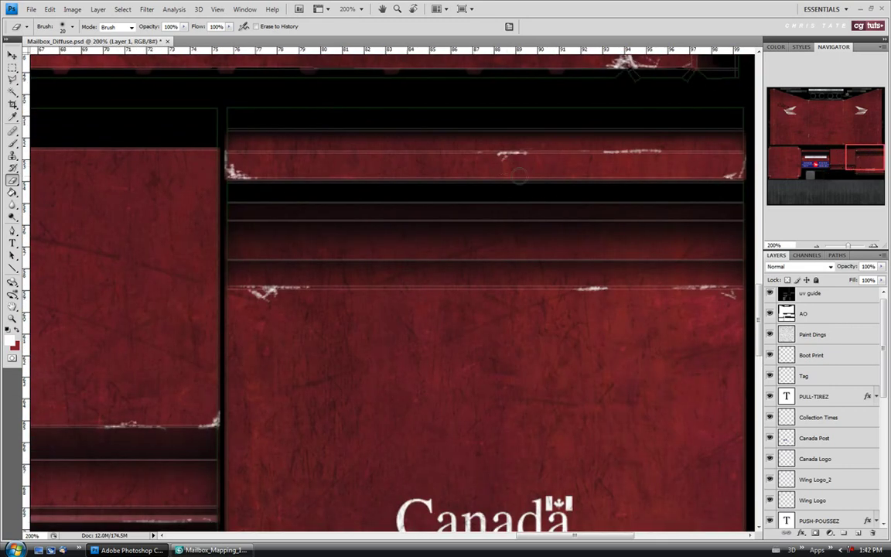
pyautogui.moveTo(495, 154); pyautogui.dragTo(537, 154)
pyautogui.moveTo(581, 287); pyautogui.dragTo(605, 288)
pyautogui.moveTo(704, 298)
pyautogui.mouseDown()
pyautogui.moveTo(677, 279)
pyautogui.moveTo(726, 282)
pyautogui.moveTo(668, 284)
pyautogui.moveTo(731, 291)
pyautogui.mouseUp()
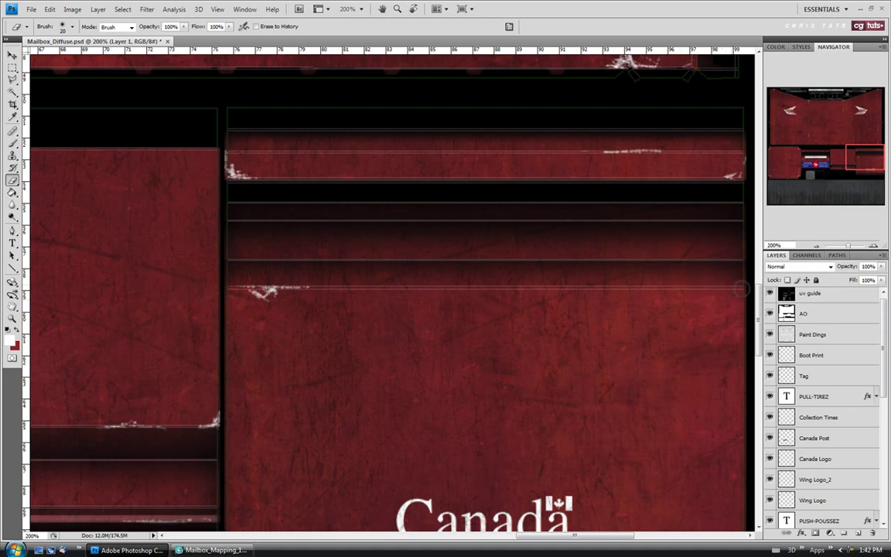
# Paint fresh white wear into the Canada panel's upper-right corner and erase the wear at its lower-right corner
pyautogui.click(12, 143)
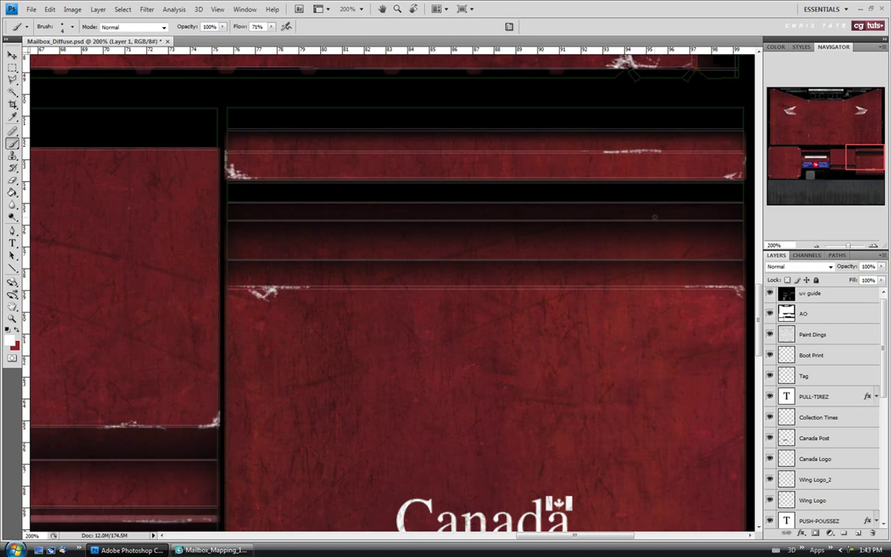
pyautogui.moveTo(851, 159); pyautogui.dragTo(850, 169)
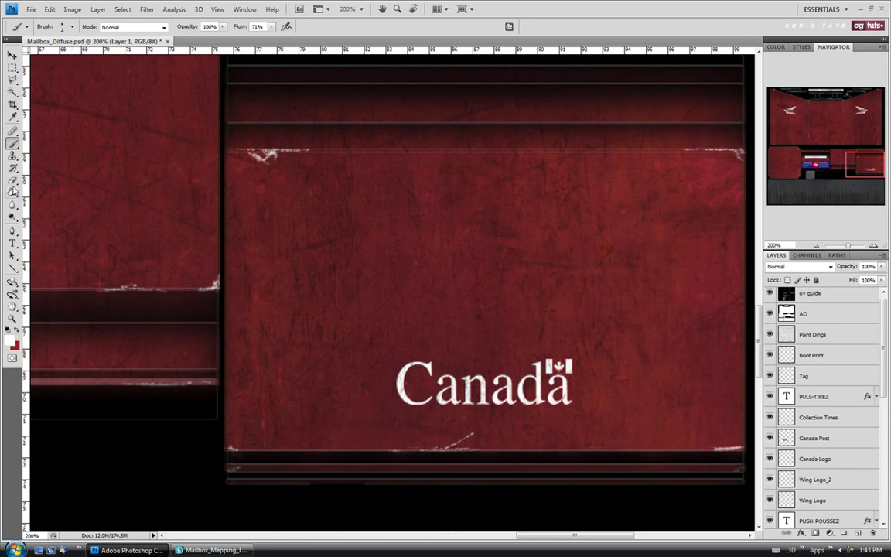
pyautogui.click(12, 180)
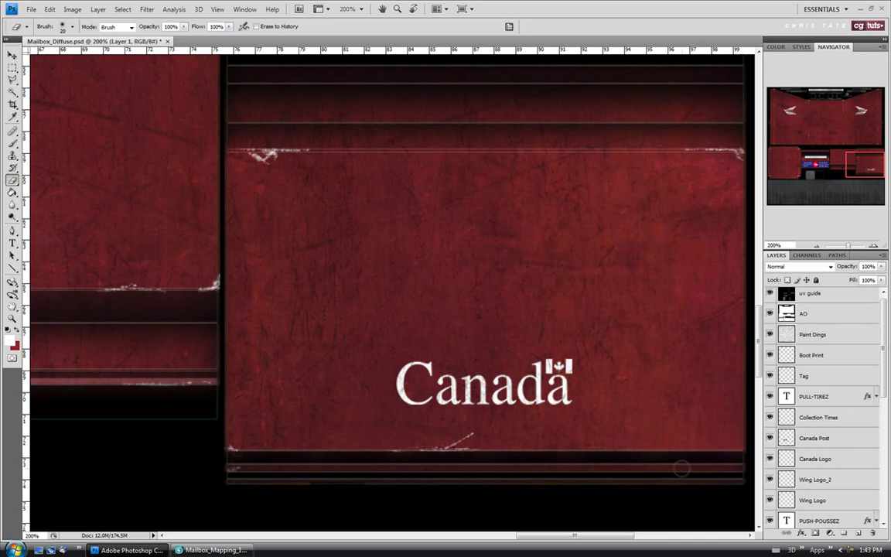
# Check the wear around the keyhole panel, hide the UV guide layer and save the refined texture
pyautogui.click(833, 167)
pyautogui.moveTo(833, 168); pyautogui.dragTo(833, 164)
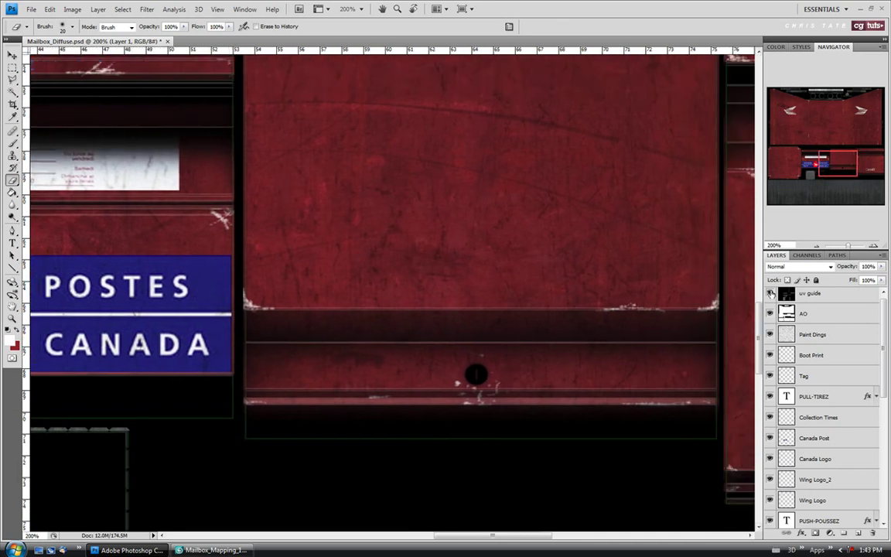
pyautogui.click(770, 294)
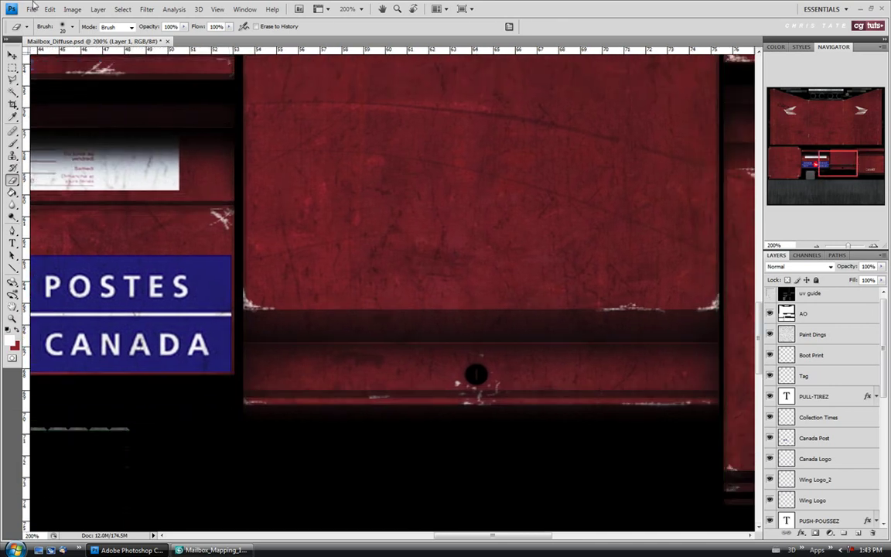
pyautogui.click(32, 8)
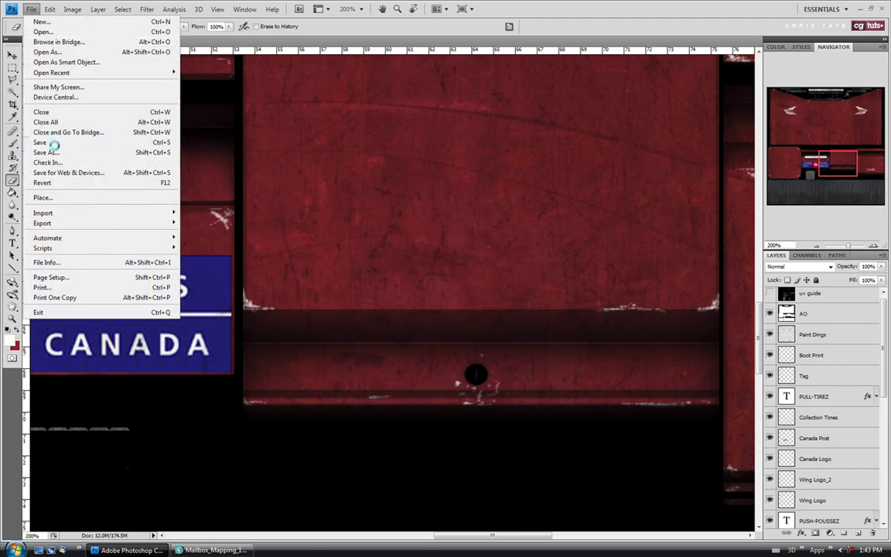
pyautogui.click(54, 143)
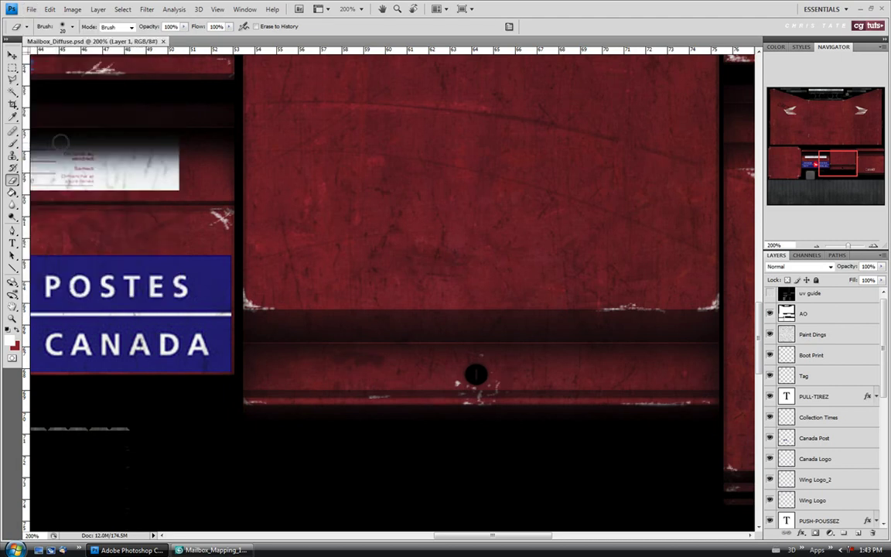
# Switch to 3ds Max and examine the refined paint wear on the mailbox model's front and sides
pyautogui.click(207, 550)
pyautogui.moveTo(232, 217); pyautogui.dragTo(435, 222)
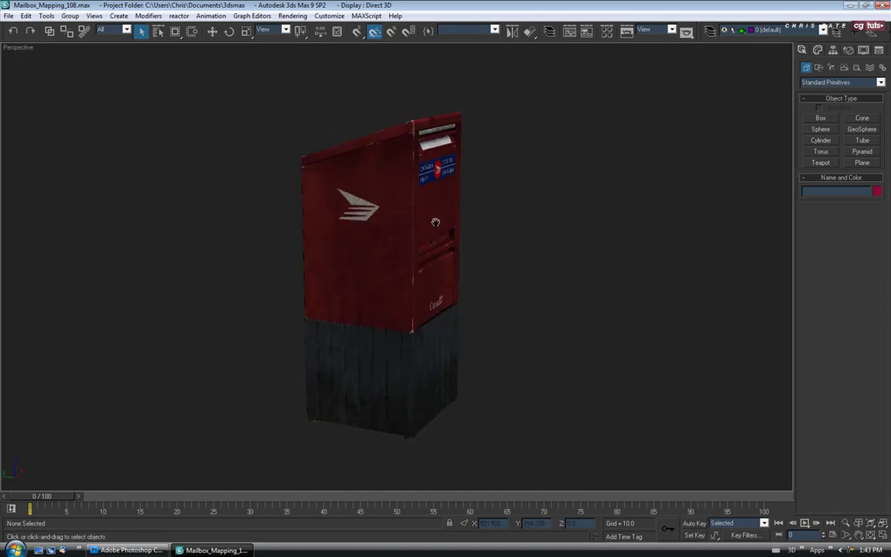
pyautogui.moveTo(421, 269); pyautogui.dragTo(309, 272)
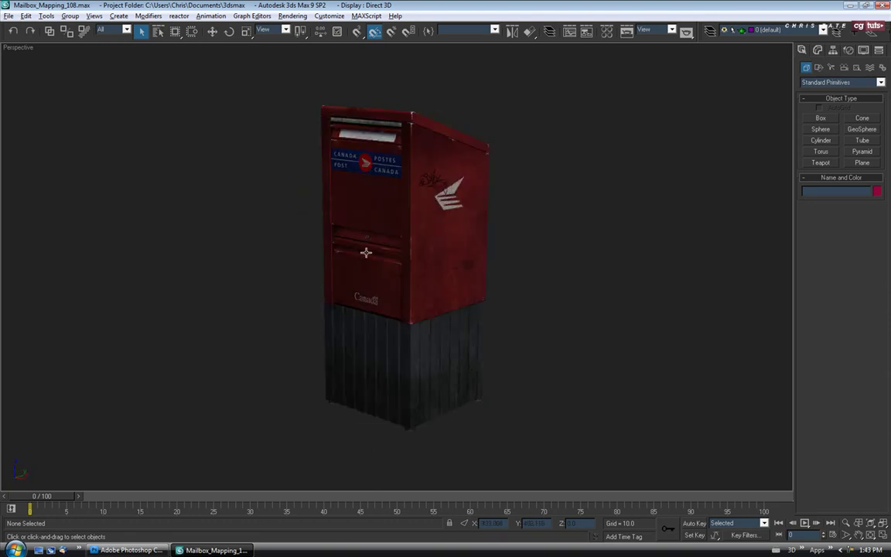
pyautogui.moveTo(358, 258)
pyautogui.mouseDown()
pyautogui.moveTo(402, 266)
pyautogui.moveTo(560, 254)
pyautogui.moveTo(575, 268)
pyautogui.moveTo(387, 273)
pyautogui.moveTo(363, 261)
pyautogui.moveTo(368, 234)
pyautogui.moveTo(455, 245)
pyautogui.moveTo(374, 264)
pyautogui.mouseUp()
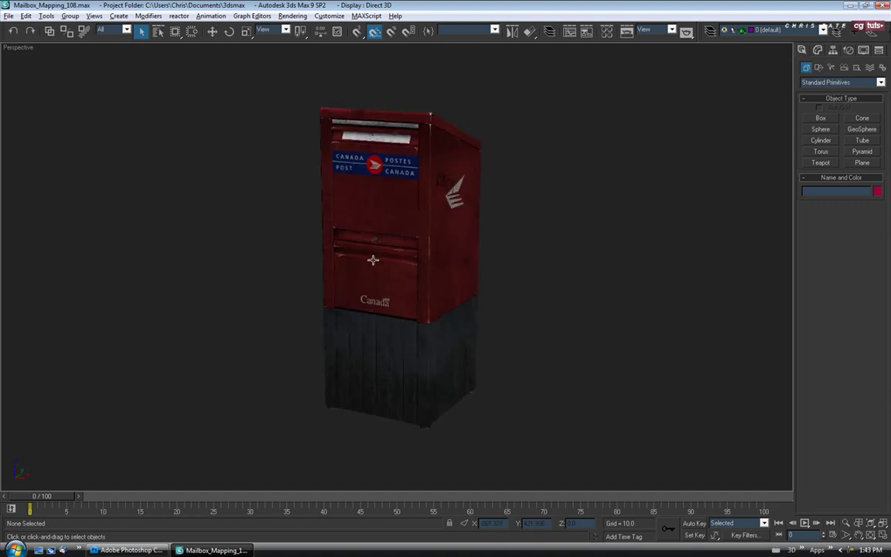
pyautogui.scroll(3, 374, 265)
pyautogui.hotkey('shift', 'z')
pyautogui.hotkey('shift', 'z')
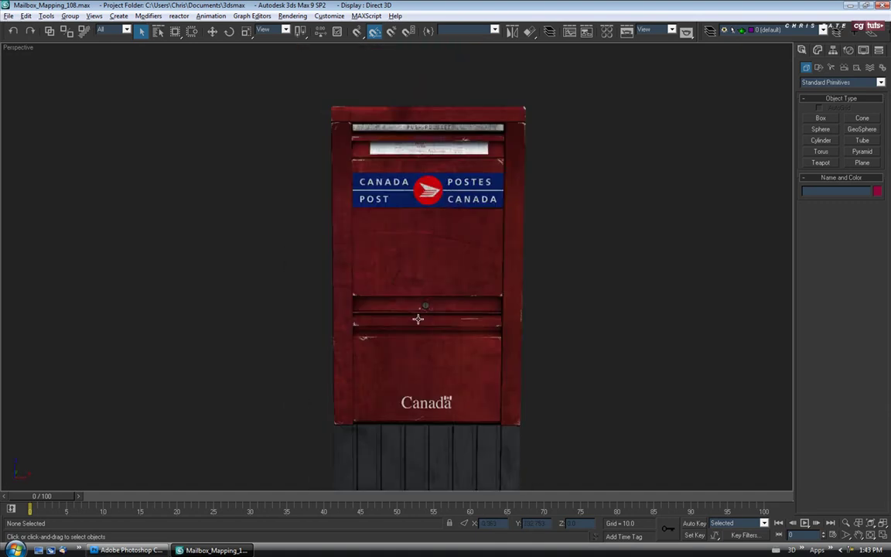
pyautogui.moveTo(417, 319); pyautogui.dragTo(388, 318)
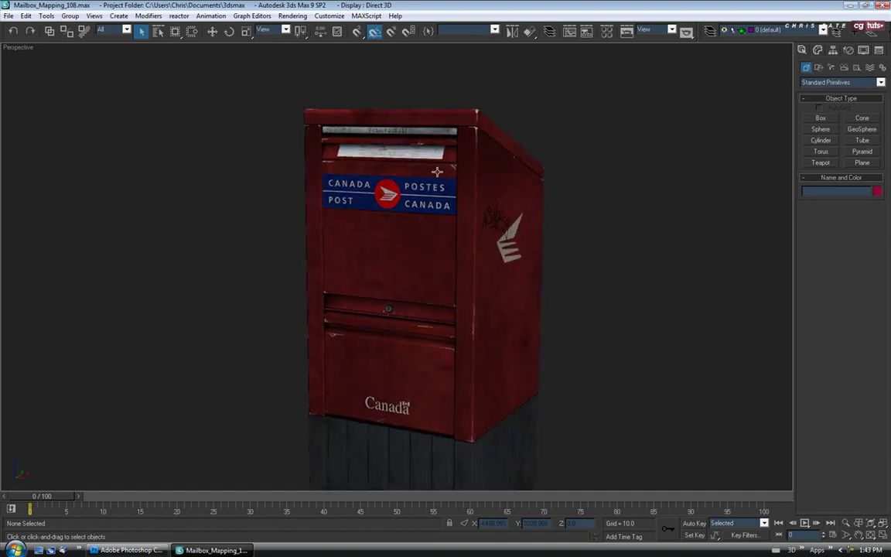
pyautogui.moveTo(453, 177); pyautogui.dragTo(475, 257)
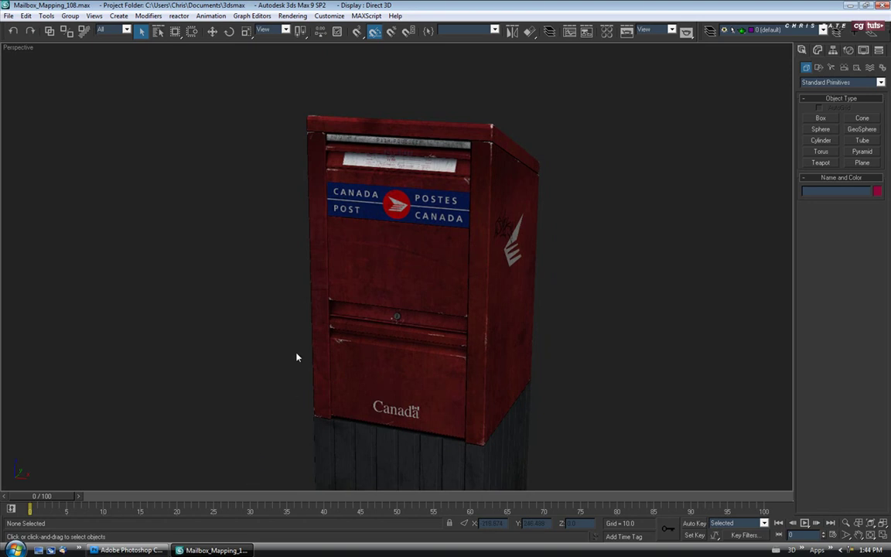
# Switch to Photoshop, erase most of the white wear in the corner above the POSTES CANADA sign, and save the texture
pyautogui.hotkey('alt', 'Tab')
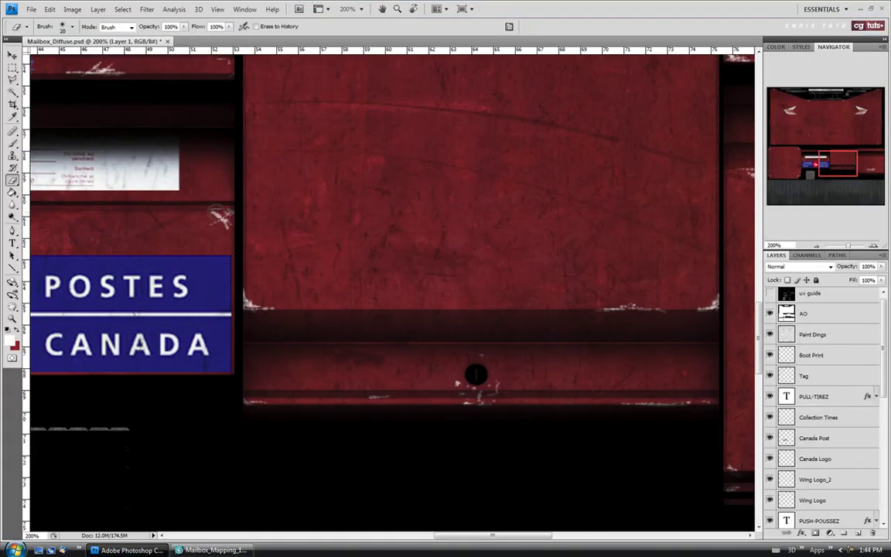
pyautogui.moveTo(217, 221); pyautogui.dragTo(222, 218)
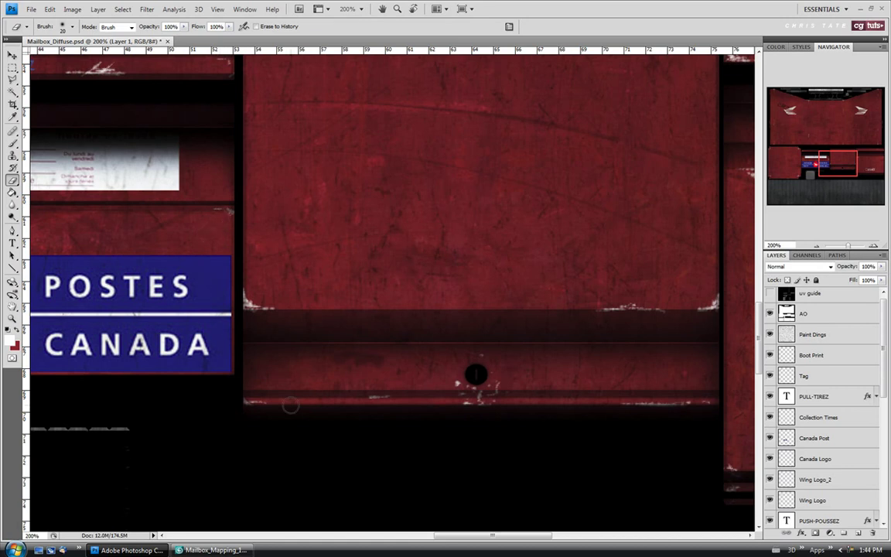
pyautogui.moveTo(512, 536); pyautogui.dragTo(387, 534)
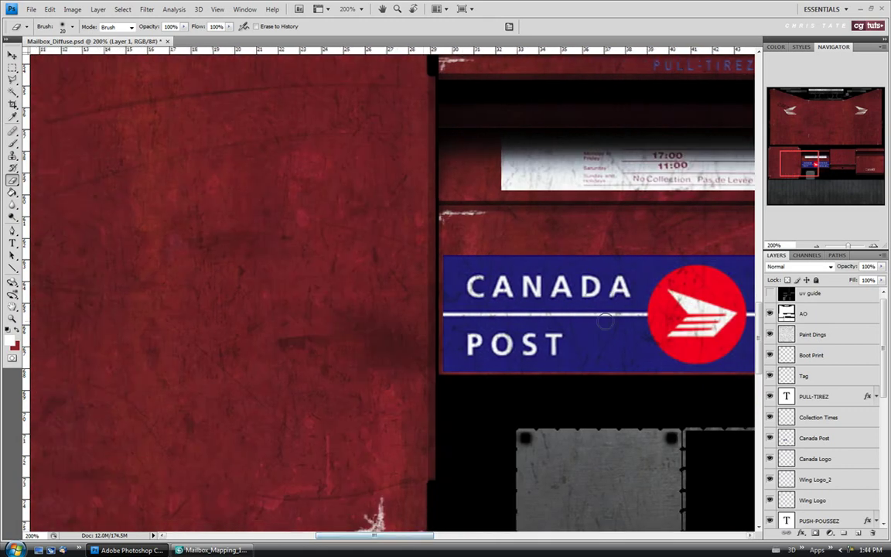
pyautogui.click(13, 318)
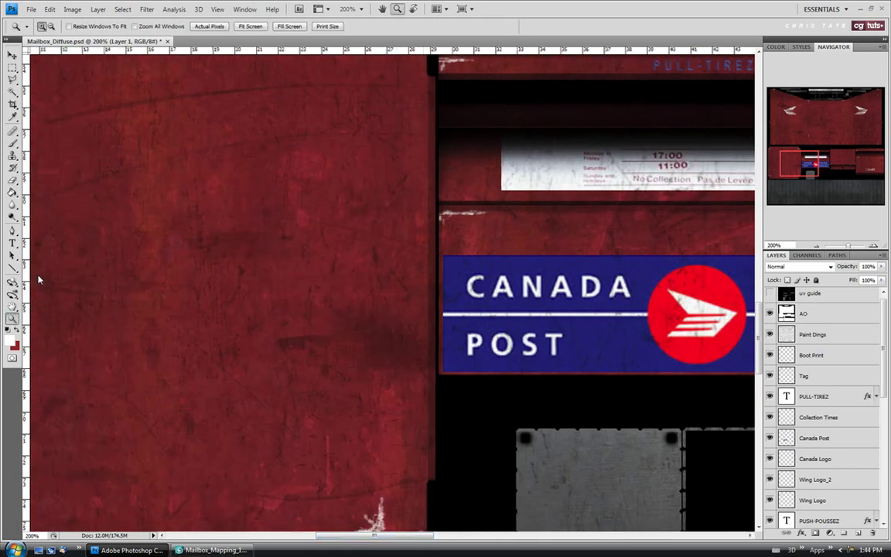
pyautogui.click(250, 26)
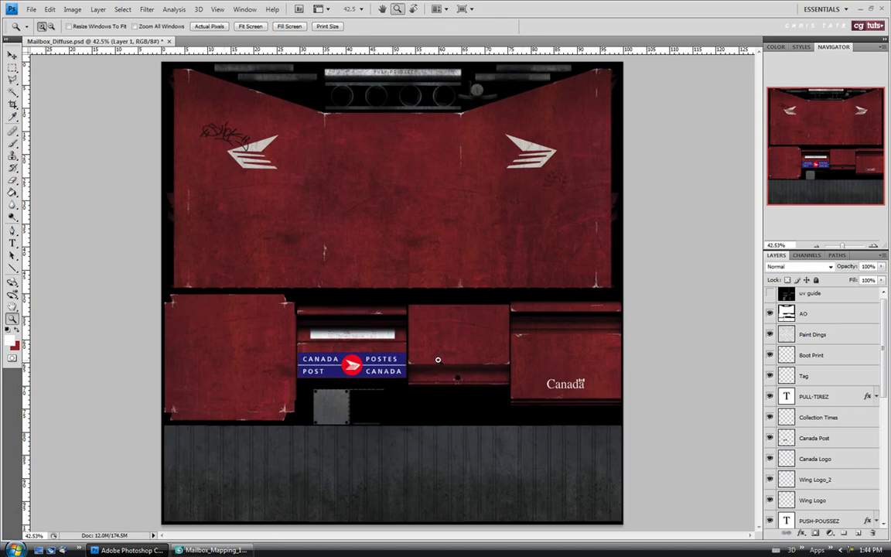
pyautogui.click(31, 9)
# Switch to 3ds Max and examine the wear along the lid and the upper edge of the graffiti-tagged side
pyautogui.hotkey('alt', 'Tab')
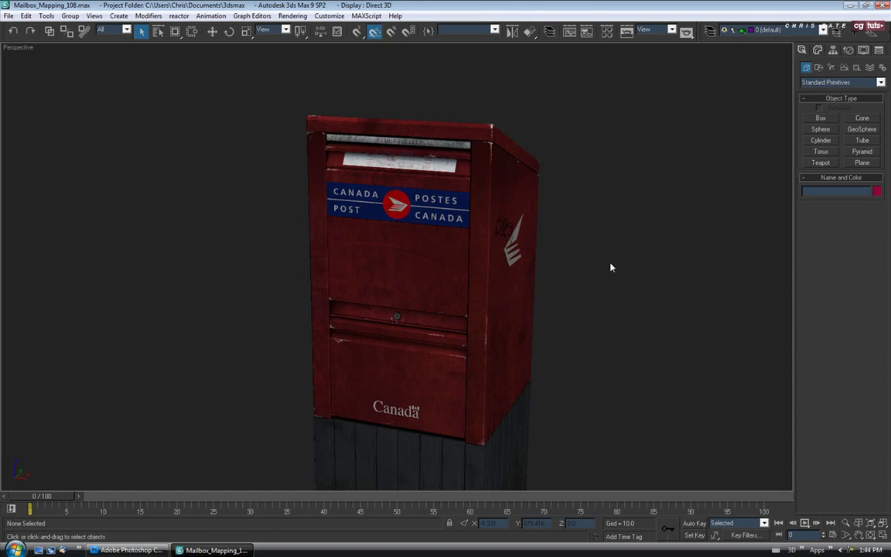
pyautogui.moveTo(603, 290); pyautogui.dragTo(462, 264)
pyautogui.moveTo(531, 293); pyautogui.dragTo(499, 267)
pyautogui.moveTo(496, 209); pyautogui.dragTo(455, 205)
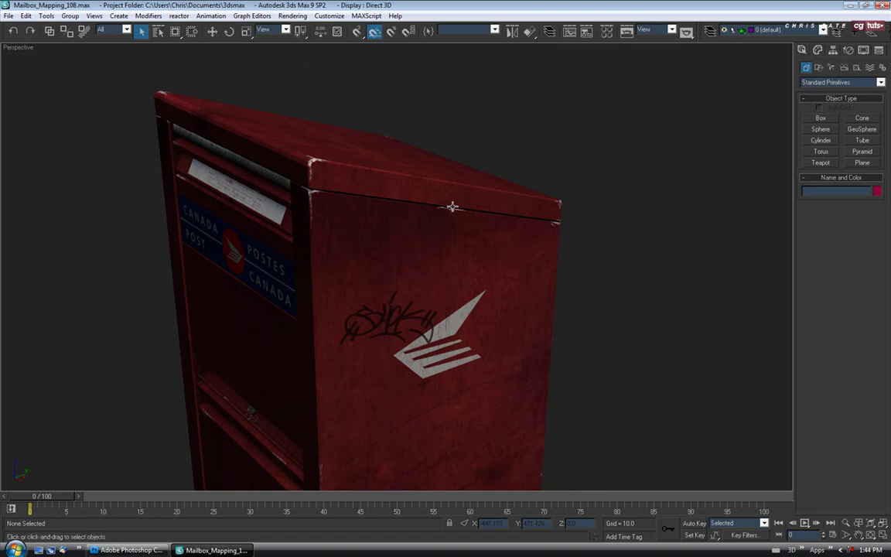
pyautogui.moveTo(463, 208)
pyautogui.mouseDown()
pyautogui.moveTo(403, 211)
pyautogui.moveTo(487, 207)
pyautogui.moveTo(468, 205)
pyautogui.mouseUp()
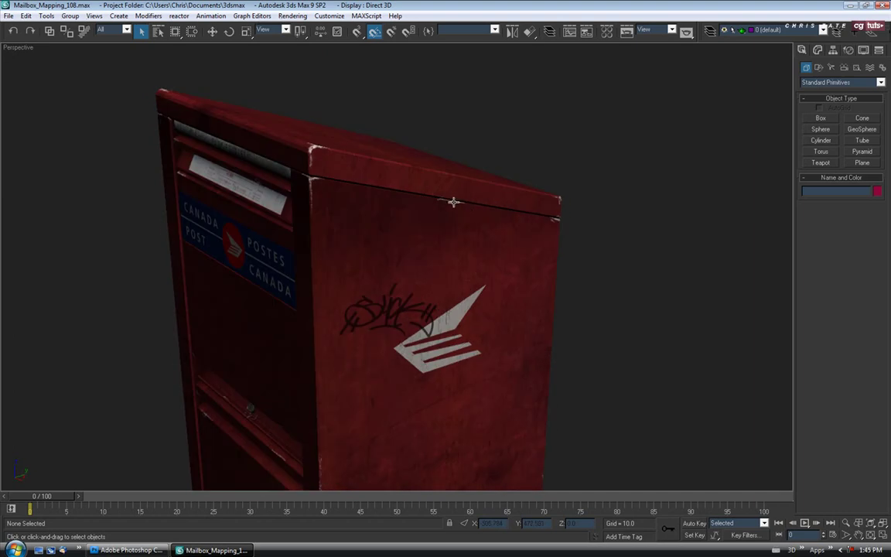
pyautogui.moveTo(420, 204); pyautogui.dragTo(388, 199)
pyautogui.moveTo(410, 233); pyautogui.dragTo(388, 126)
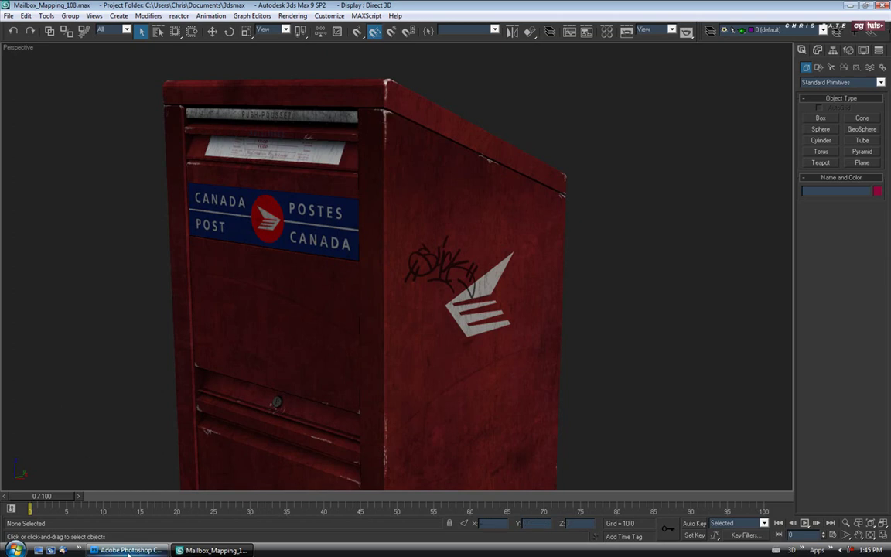
# Switch to Photoshop and erase the chip midway along the sloped upper edge of the side with the graffiti tag
pyautogui.hotkey('alt', 'Tab')
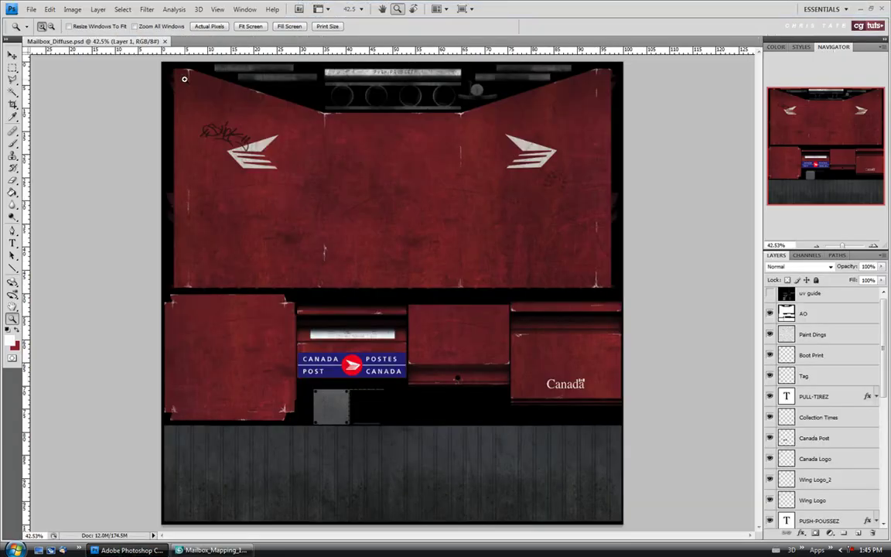
pyautogui.click(170, 68)
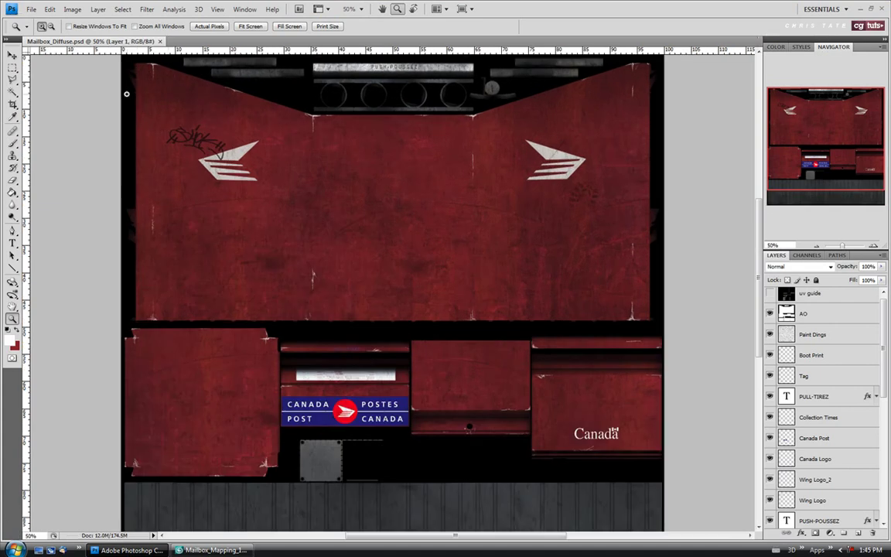
pyautogui.click(140, 103)
pyautogui.click(143, 89)
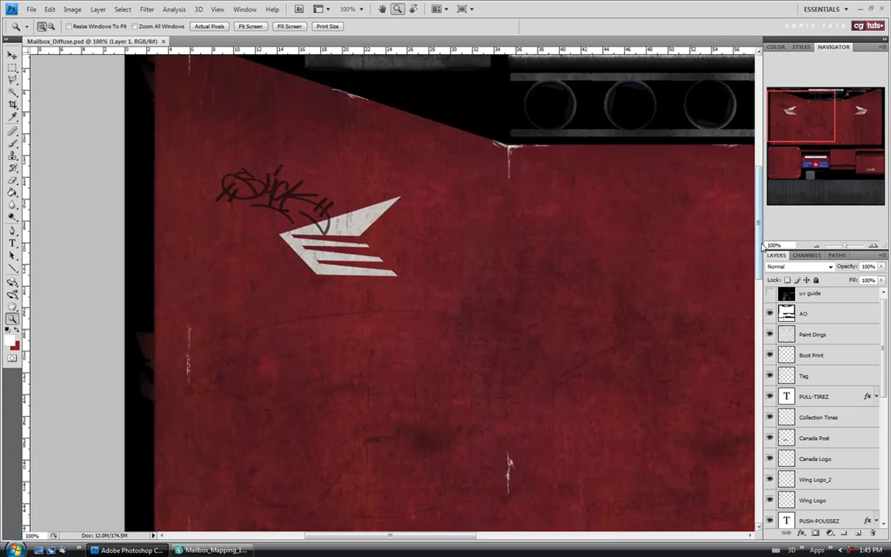
pyautogui.scroll(3, 512, 195)
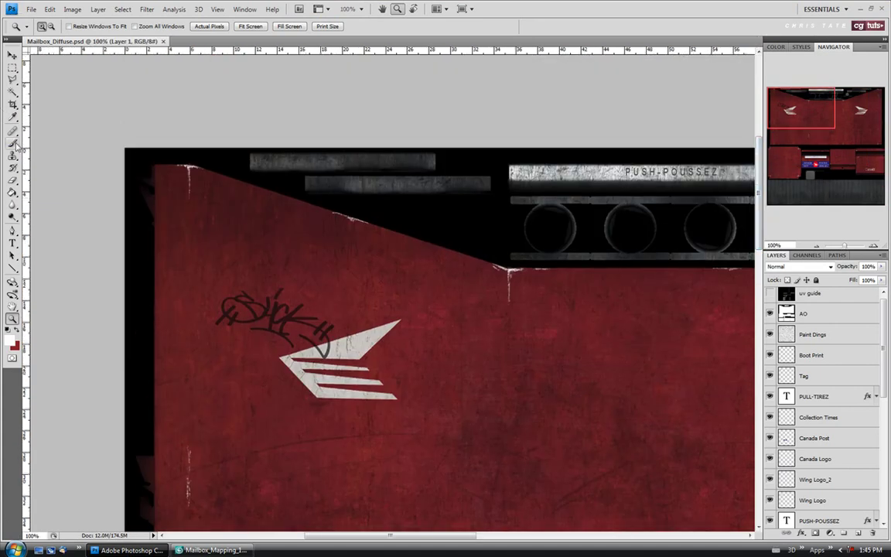
pyautogui.click(13, 180)
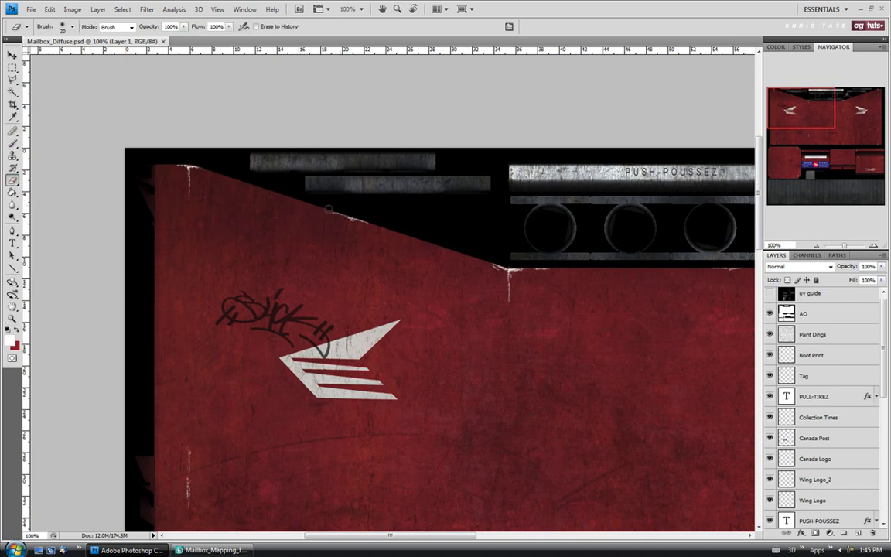
pyautogui.moveTo(350, 218); pyautogui.dragTo(365, 228)
# Shorten the thin scratch on the strip above the Canada panel with the Eraser and save the texture
pyautogui.moveTo(803, 108); pyautogui.dragTo(800, 170)
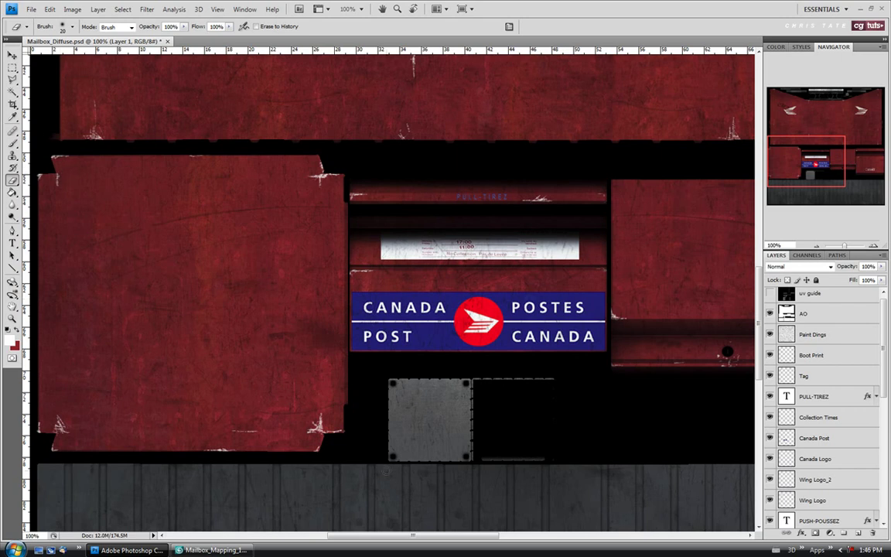
pyautogui.moveTo(811, 172); pyautogui.dragTo(852, 166)
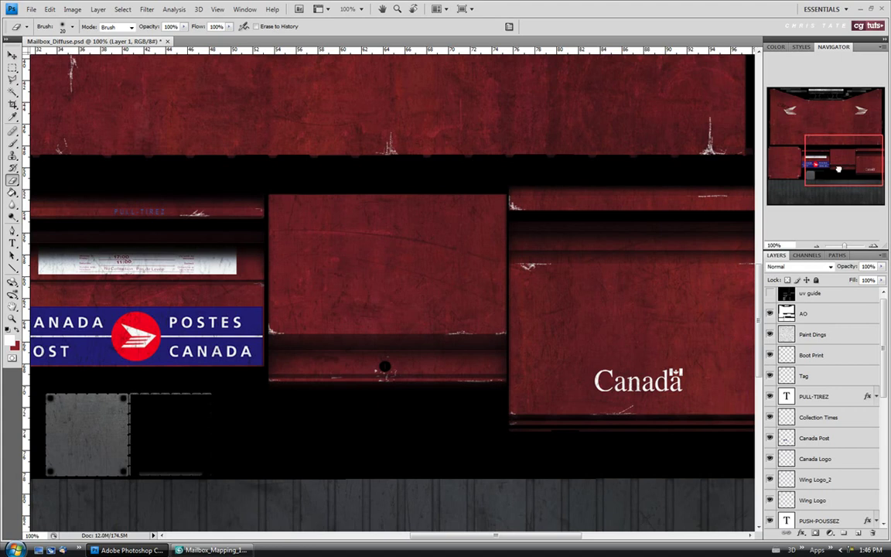
pyautogui.moveTo(850, 168); pyautogui.dragTo(851, 171)
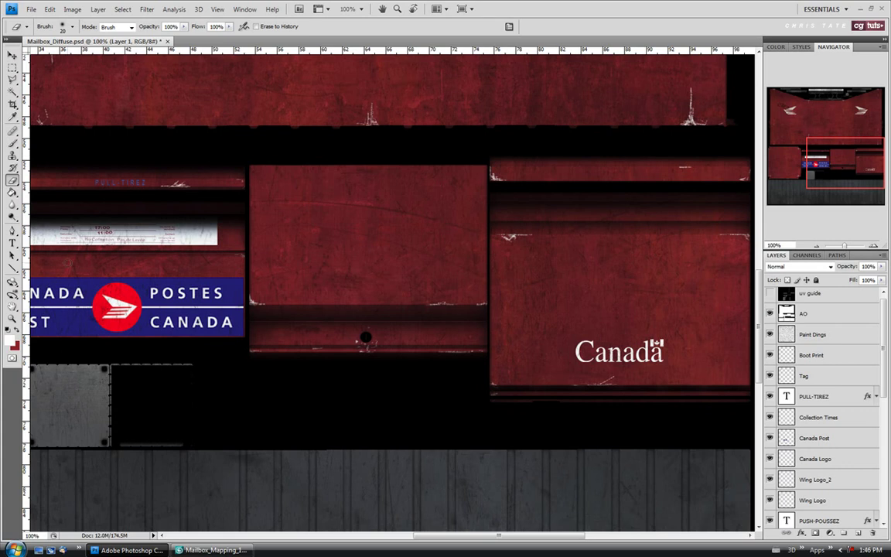
pyautogui.click(13, 320)
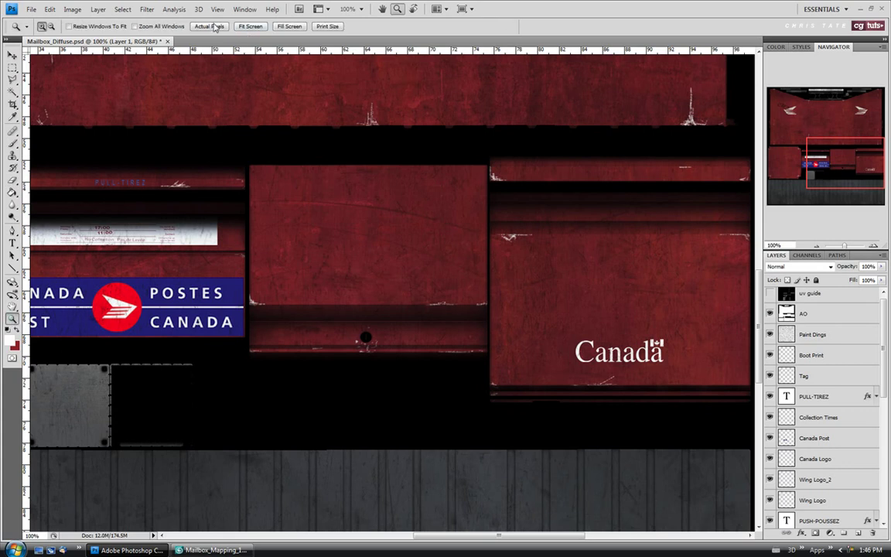
pyautogui.click(214, 27)
pyautogui.click(250, 26)
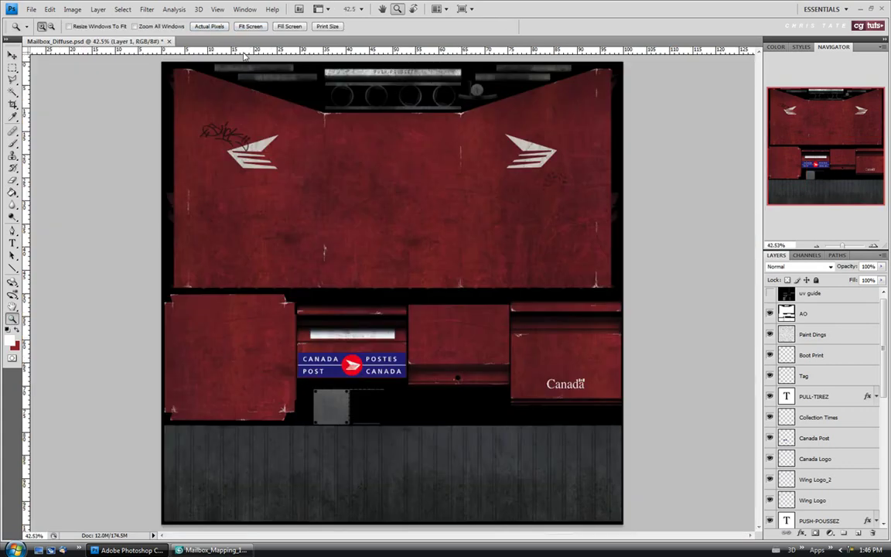
pyautogui.click(31, 9)
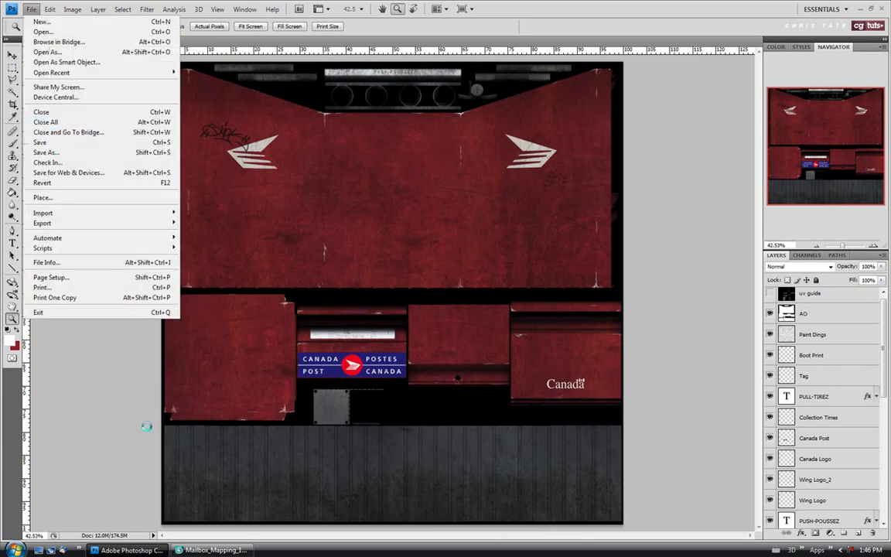
pyautogui.click(138, 459)
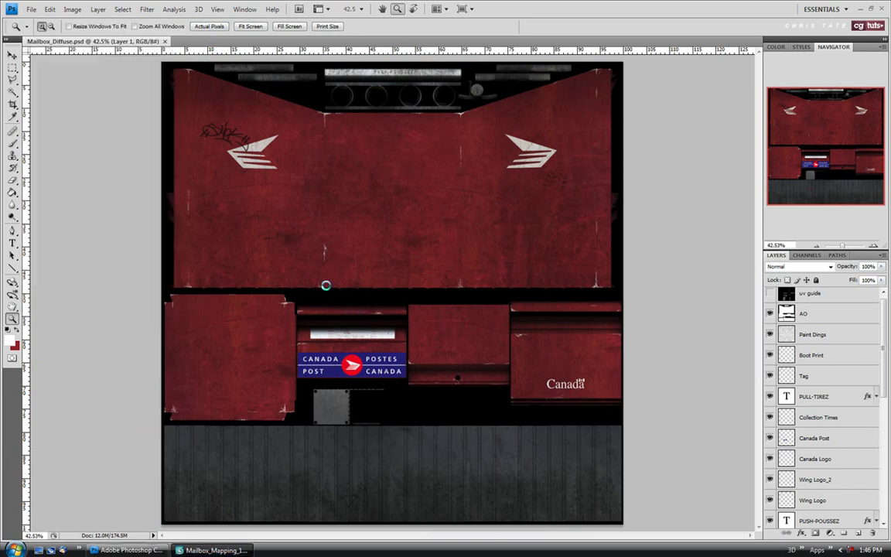
# Switch to 3ds Max to check the updated wear on the whole mailbox, and return to Photoshop
pyautogui.hotkey('alt', 'Tab')
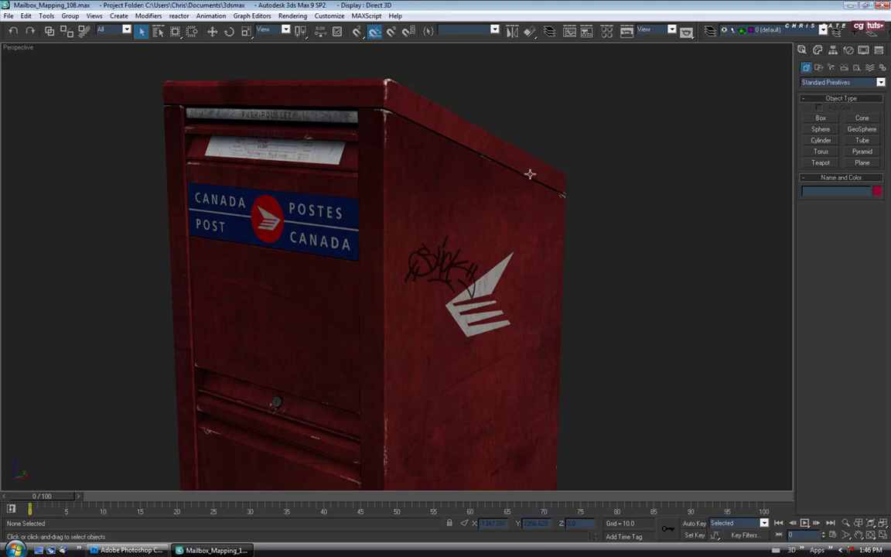
pyautogui.scroll(-5, 530, 186)
pyautogui.moveTo(529, 193); pyautogui.dragTo(483, 268)
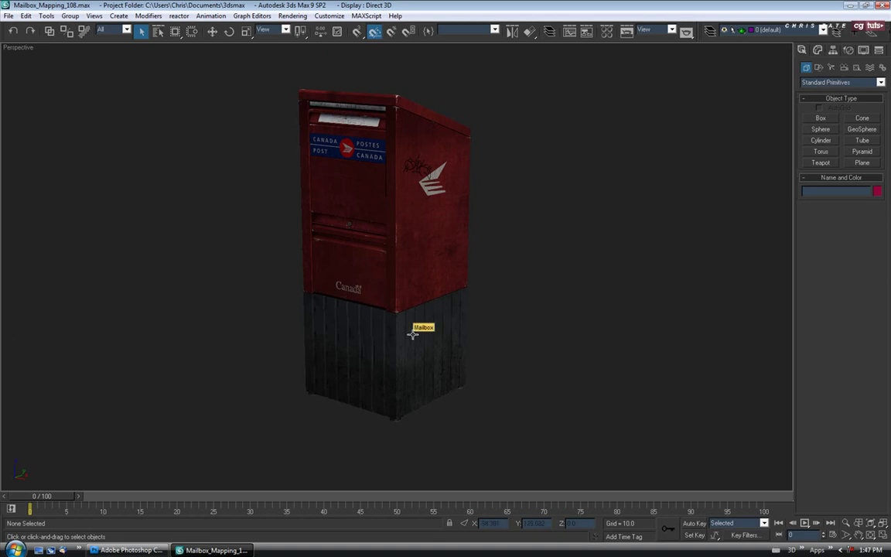
pyautogui.click(132, 550)
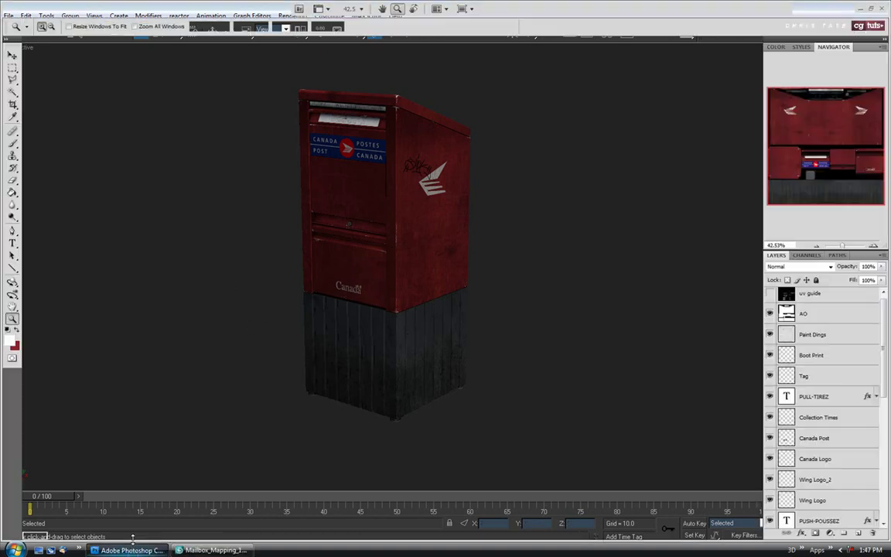